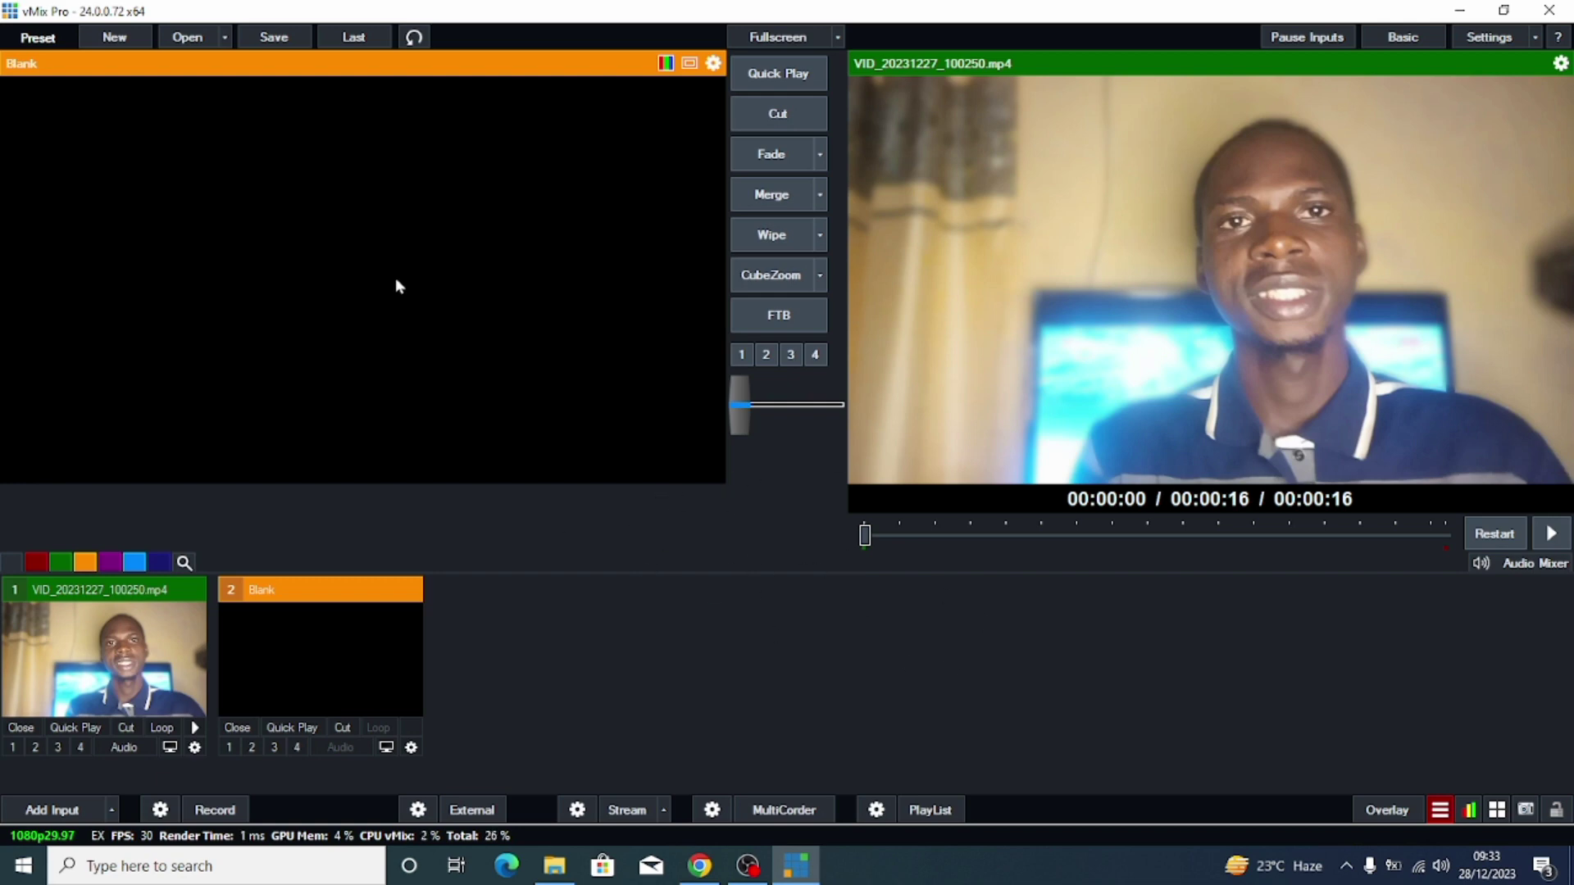
# Step: Bring the Google lyrics results page back up in Chrome
pyautogui.click(700, 866)
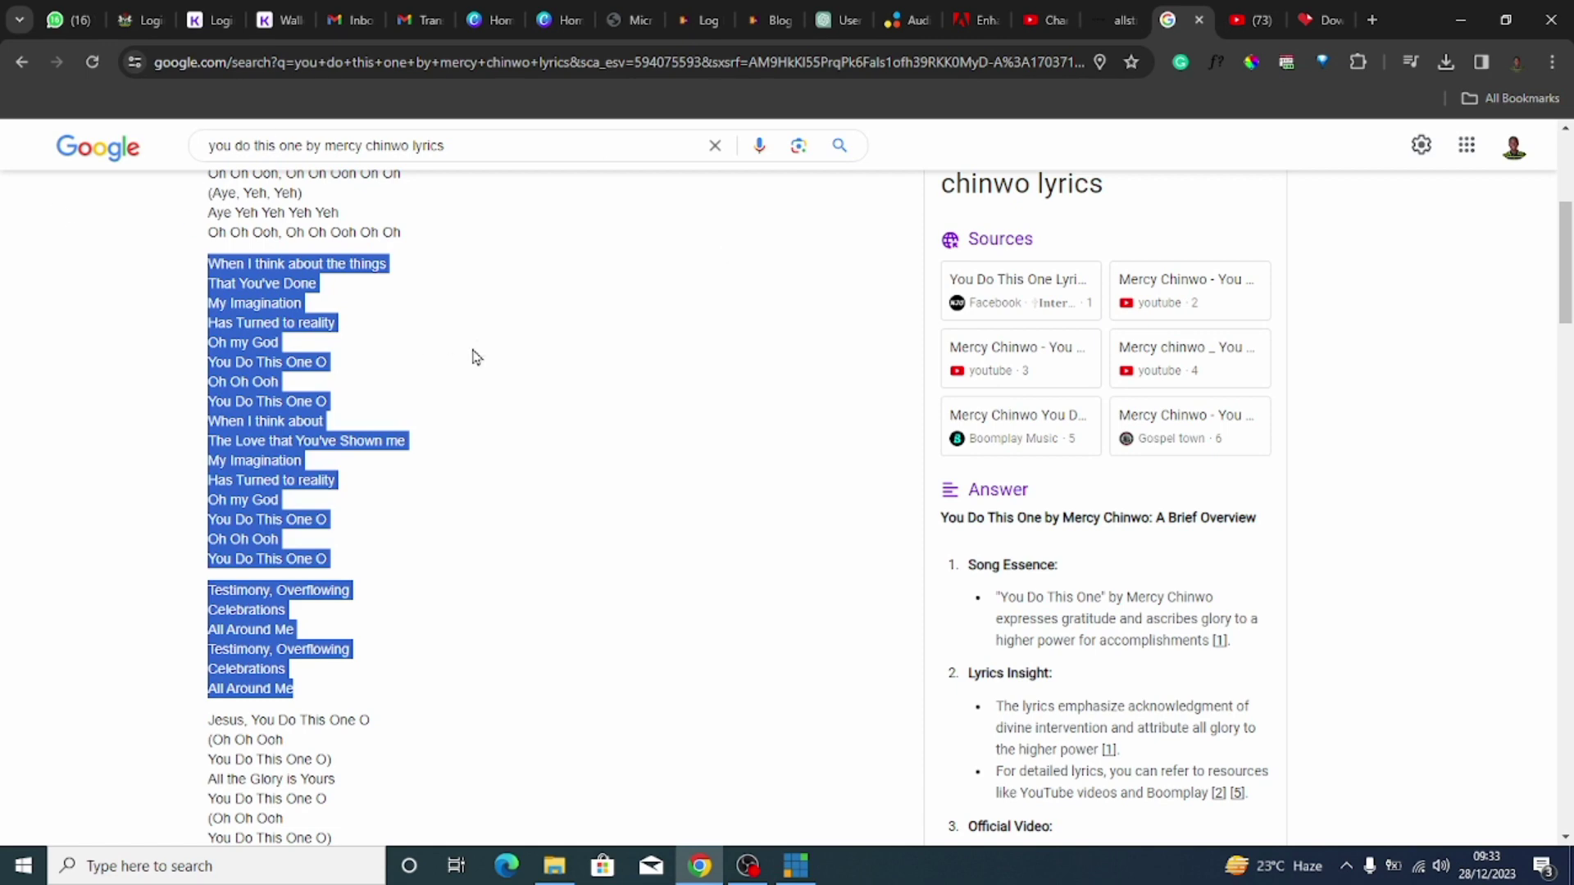
pyautogui.scroll(5, 474, 357)
pyautogui.click(527, 170)
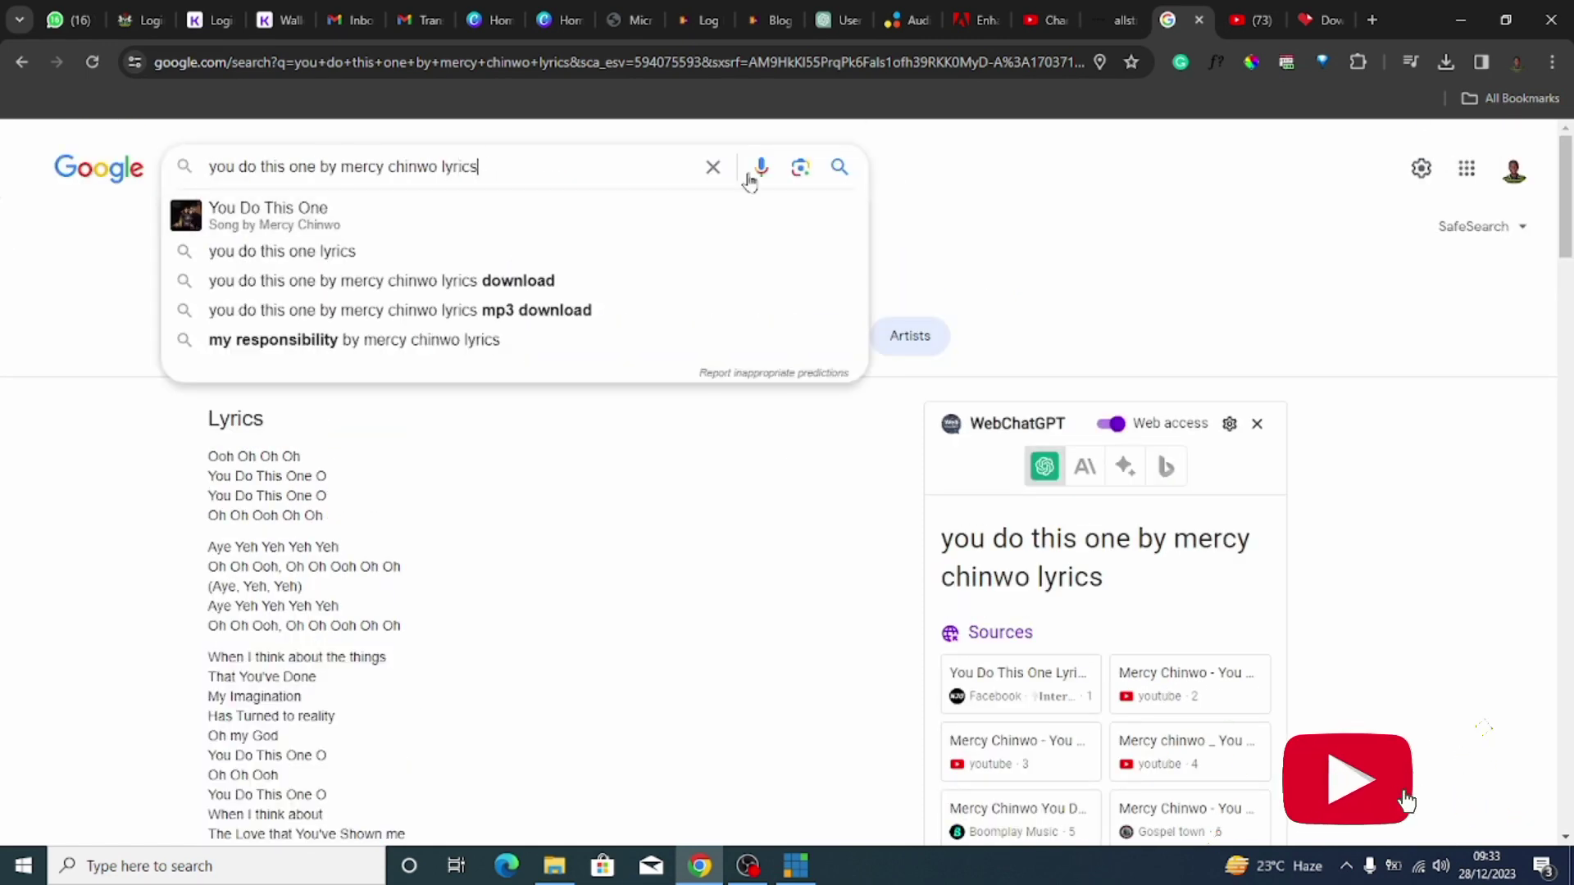
pyautogui.click(1037, 200)
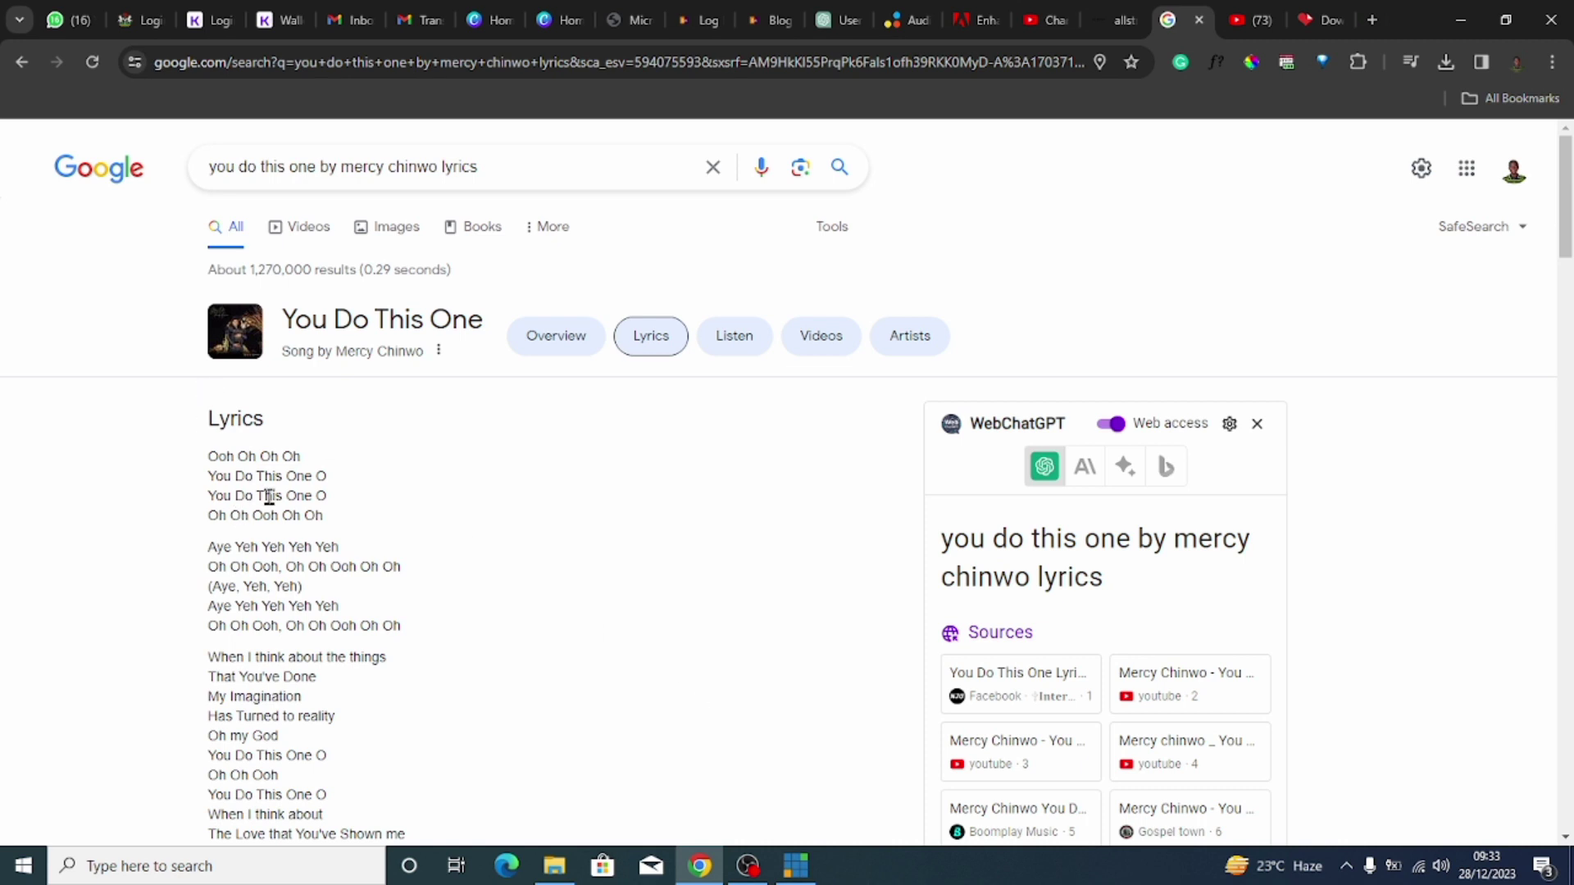
# Step: Select the lyrics from 'When I think about the things' to the second 'All Around Me'
pyautogui.scroll(-5, 269, 496)
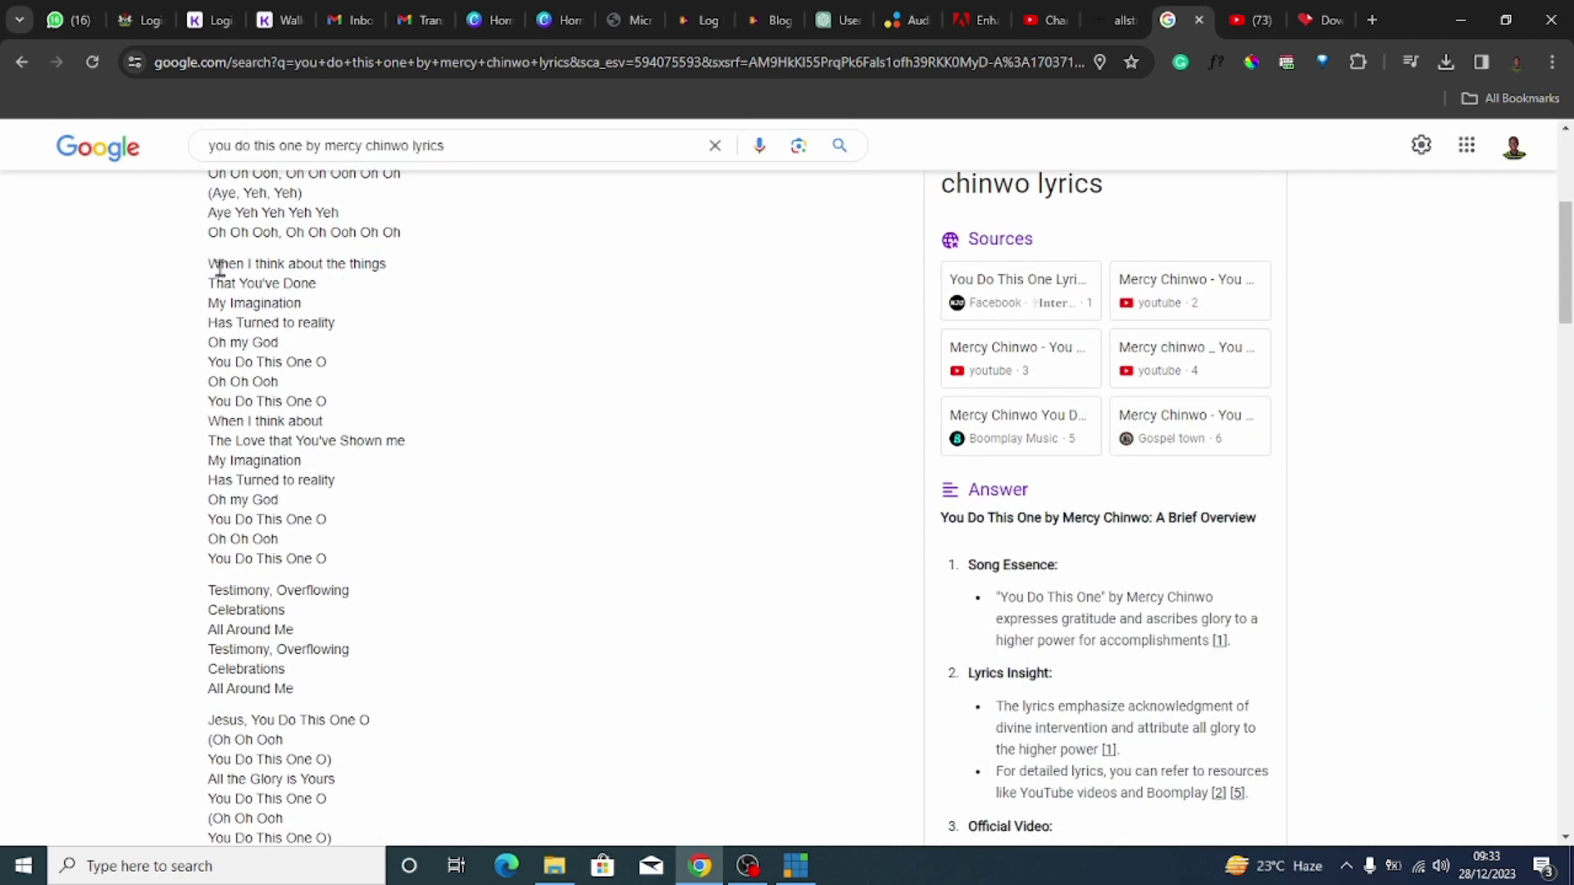
pyautogui.moveTo(207, 265); pyautogui.dragTo(348, 693)
pyautogui.hotkey('ctrl', 'c')
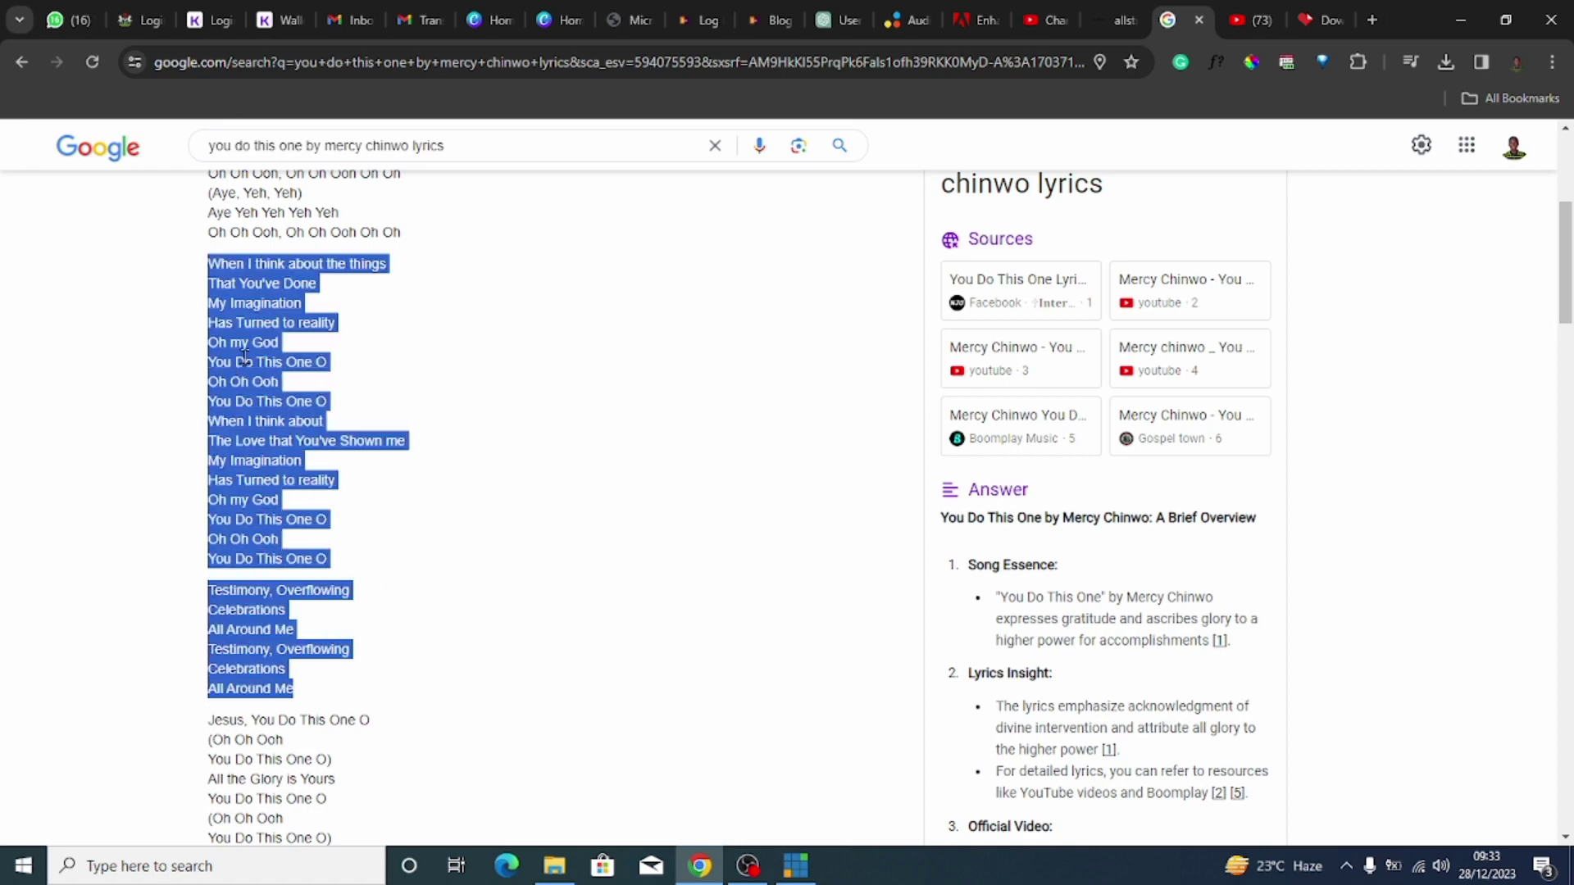
pyautogui.scroll(-10, 249, 554)
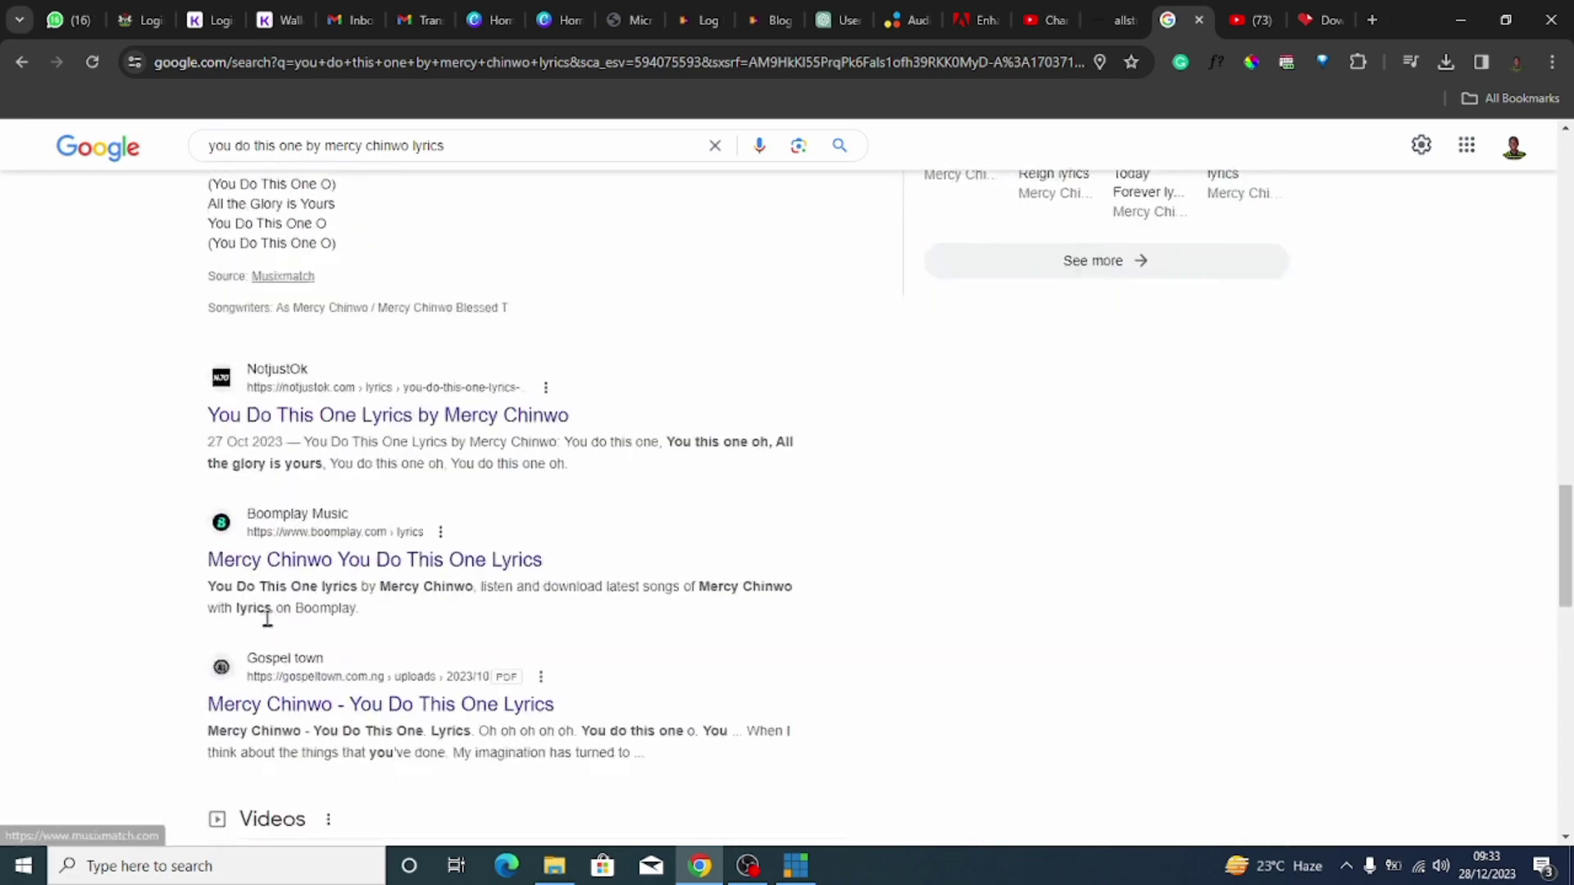
pyautogui.scroll(10, 277, 742)
pyautogui.click(255, 869)
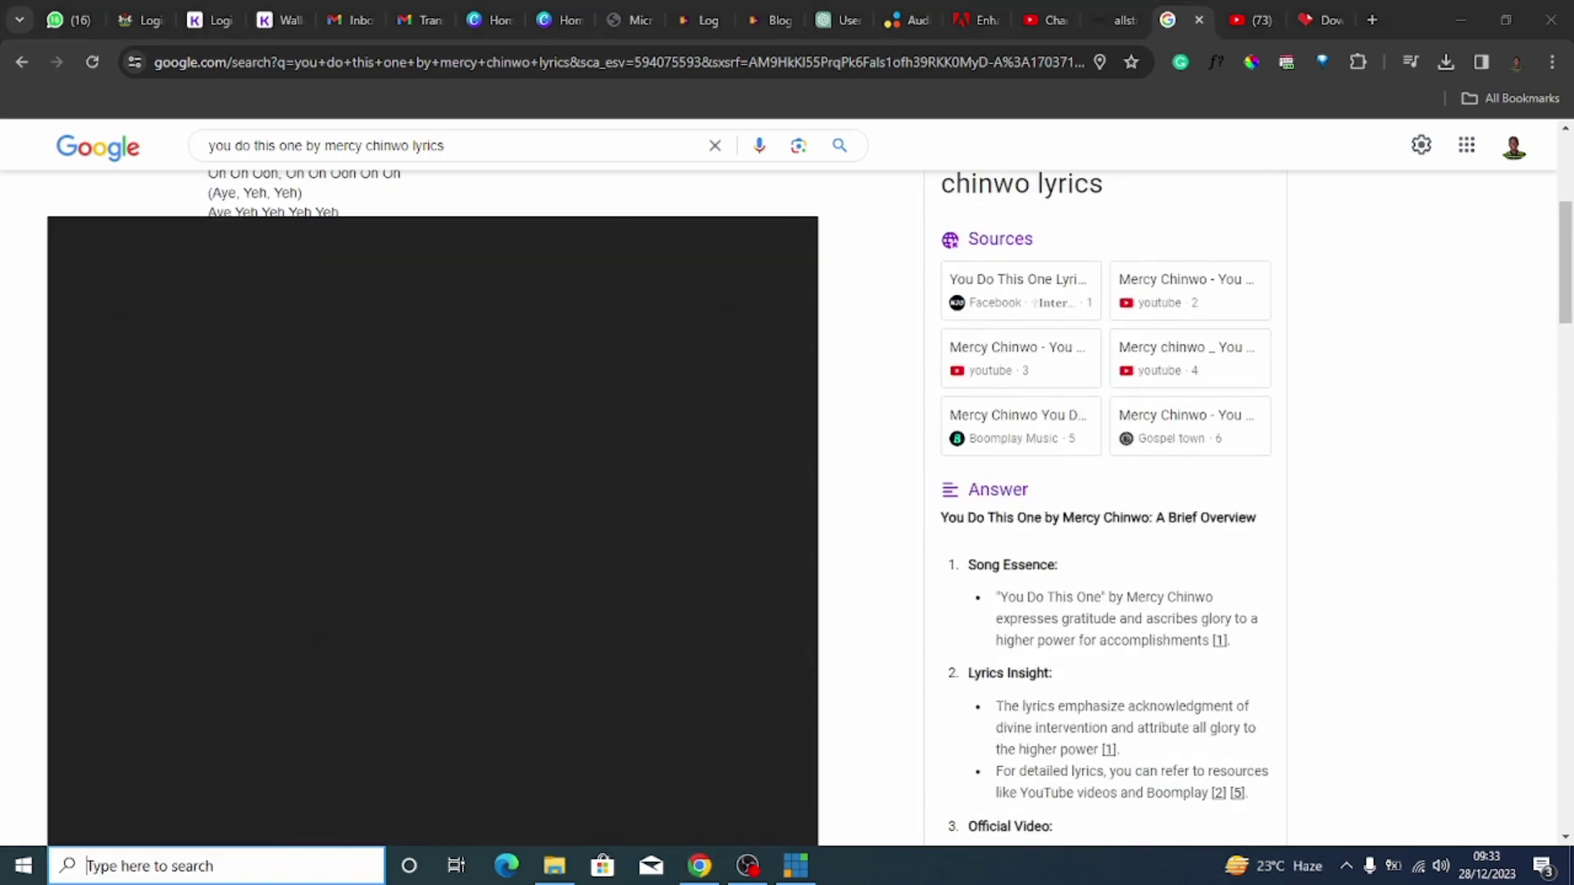
# Step: Open Notepad and paste the copied lyrics into a new document
pyautogui.write('note')
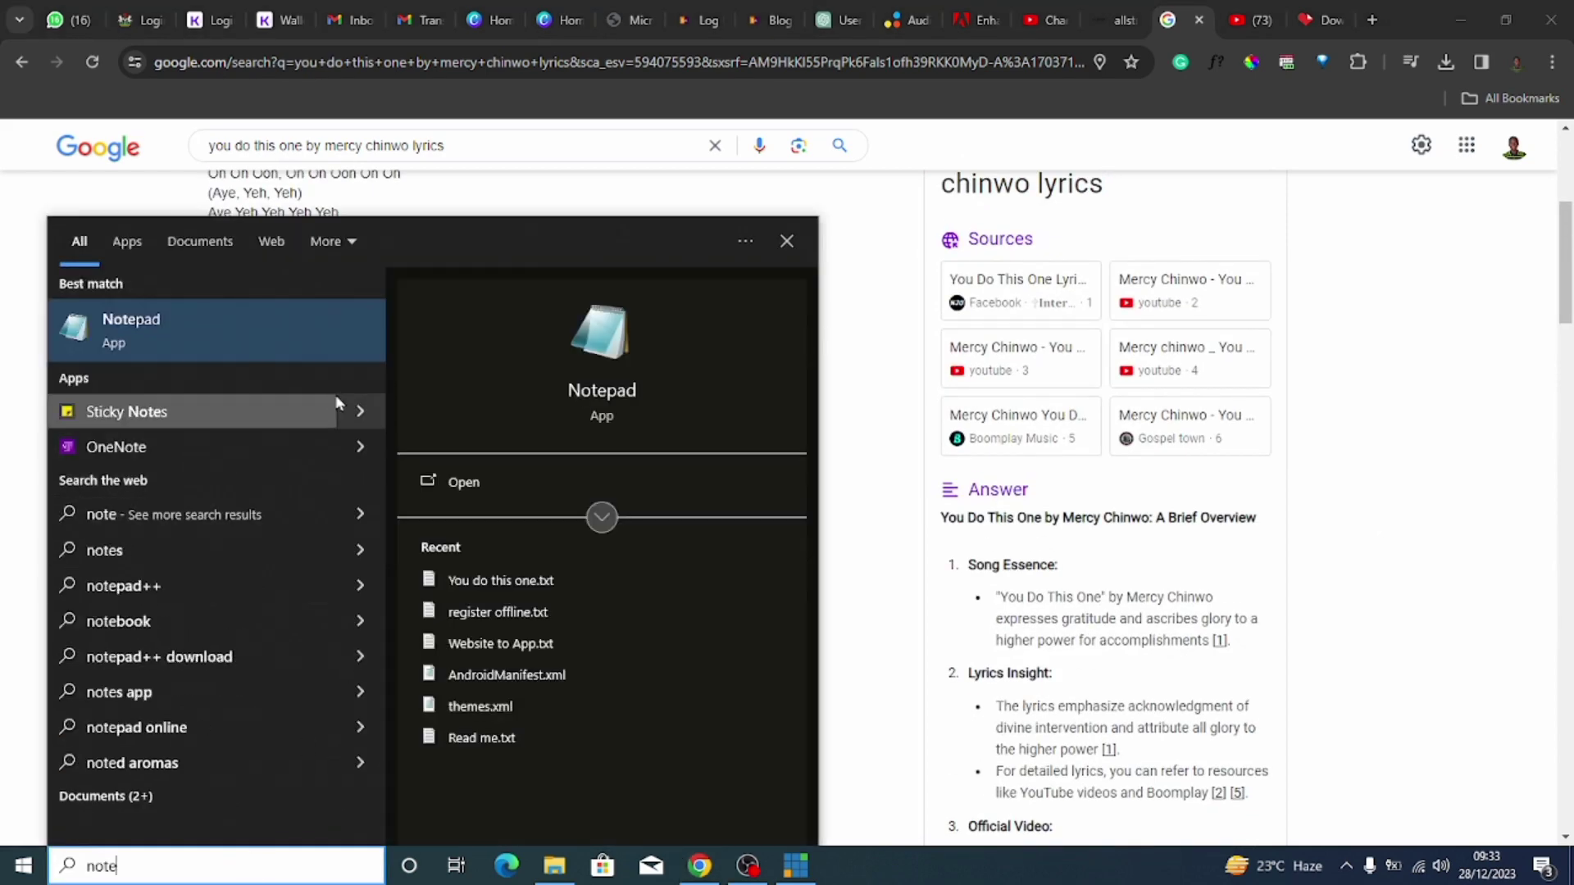
pyautogui.click(151, 335)
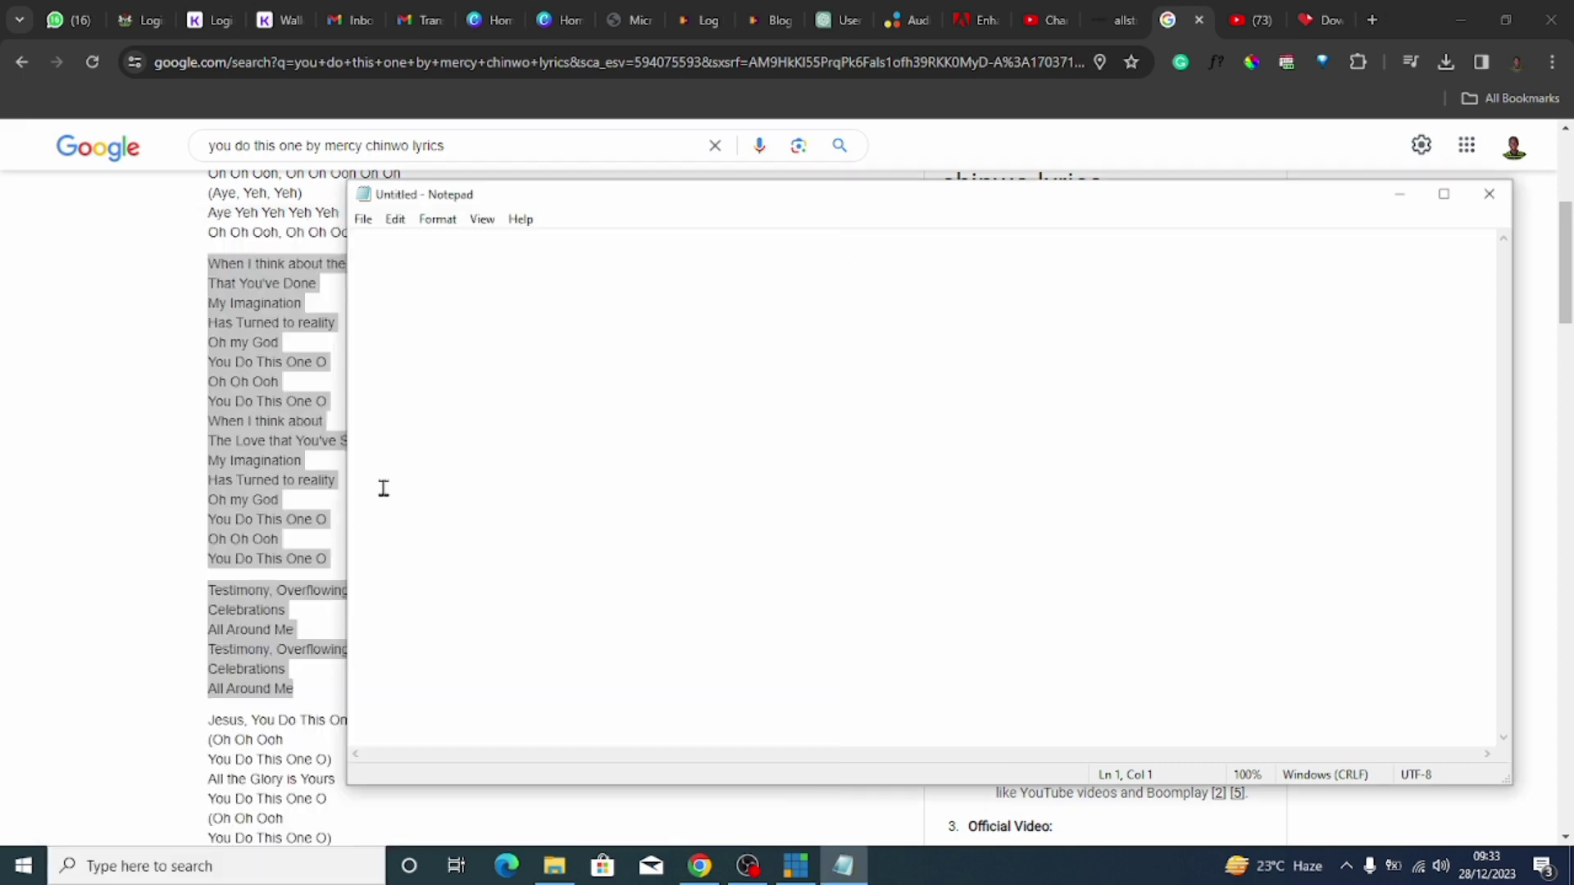
pyautogui.hotkey('ctrl', 'v')
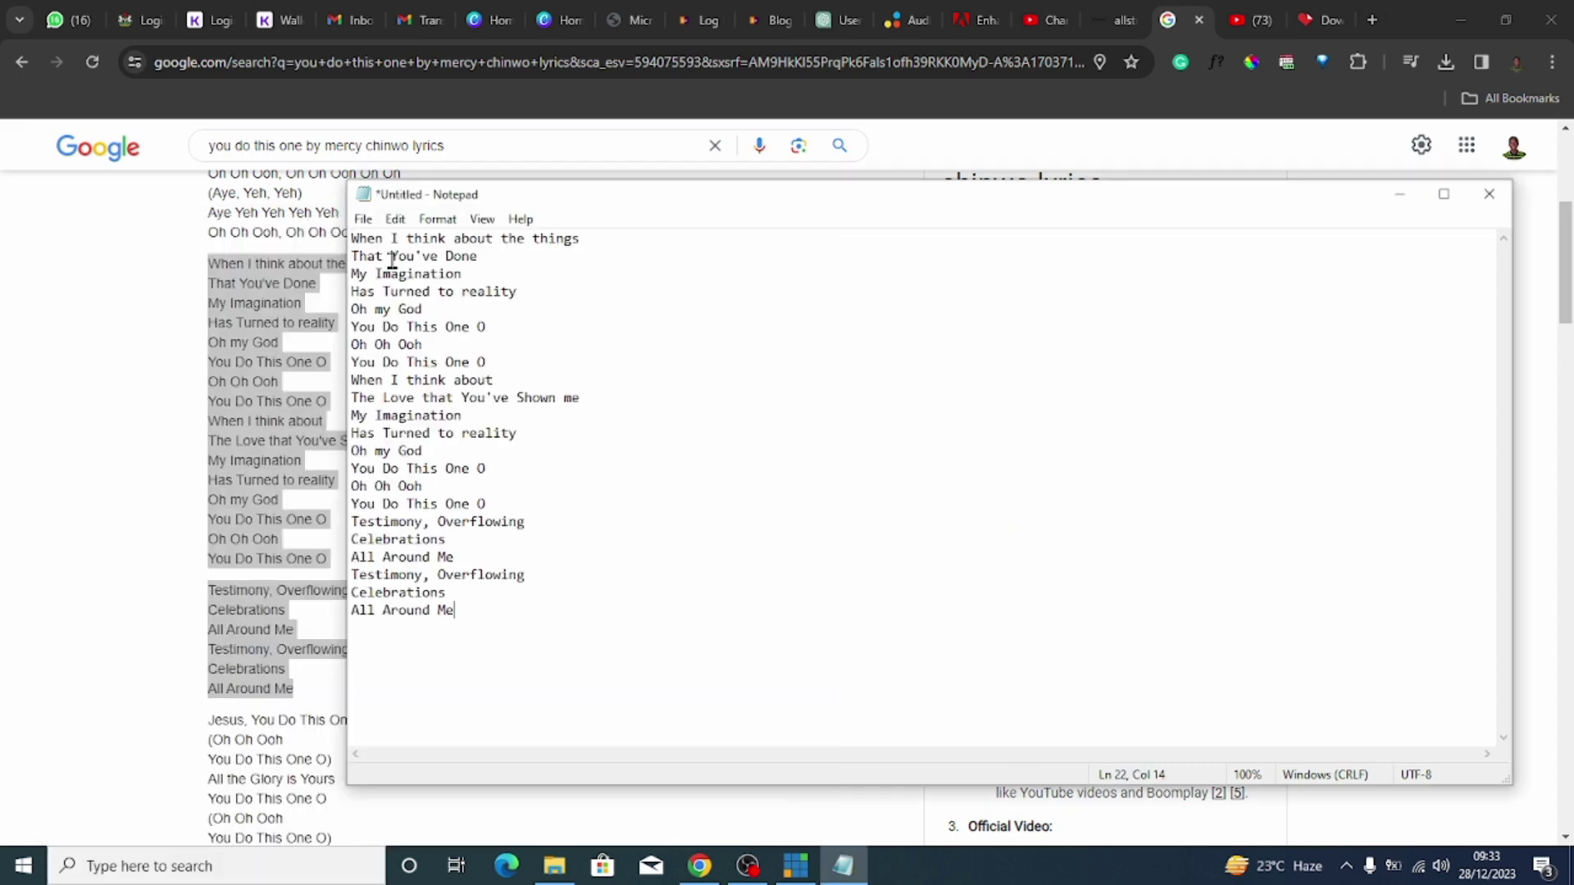
# Step: Add blank lines after 'That You've Done', 'Has Turned to reality', both 'You Do This One O' lines and 'The Love that You've Shown me'
pyautogui.click(509, 261)
pyautogui.press('Return')
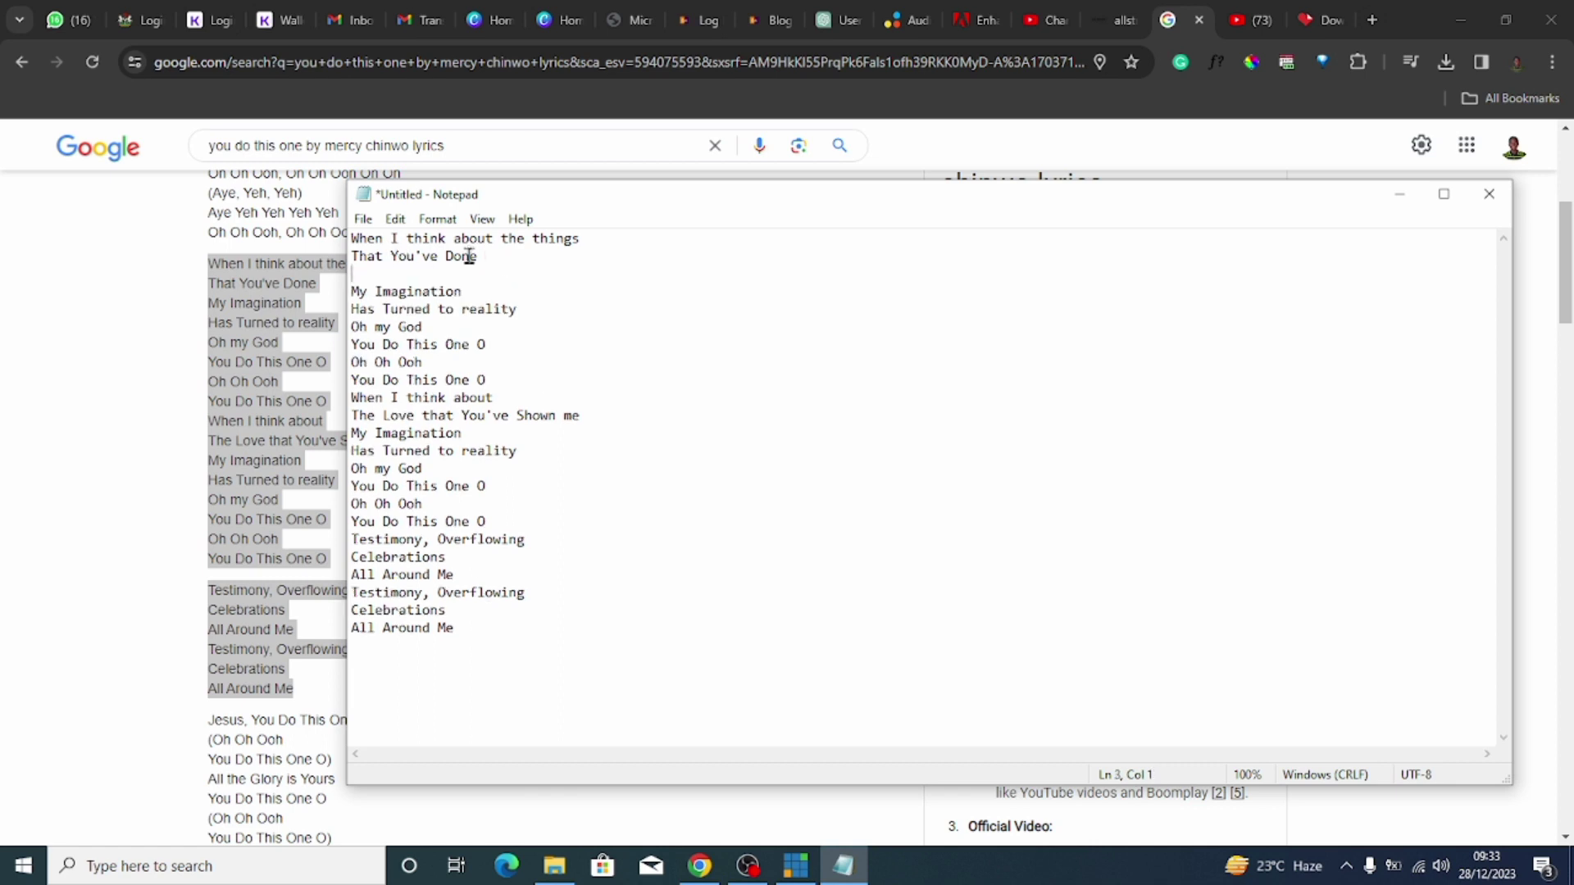
pyautogui.click(567, 314)
pyautogui.press('Return')
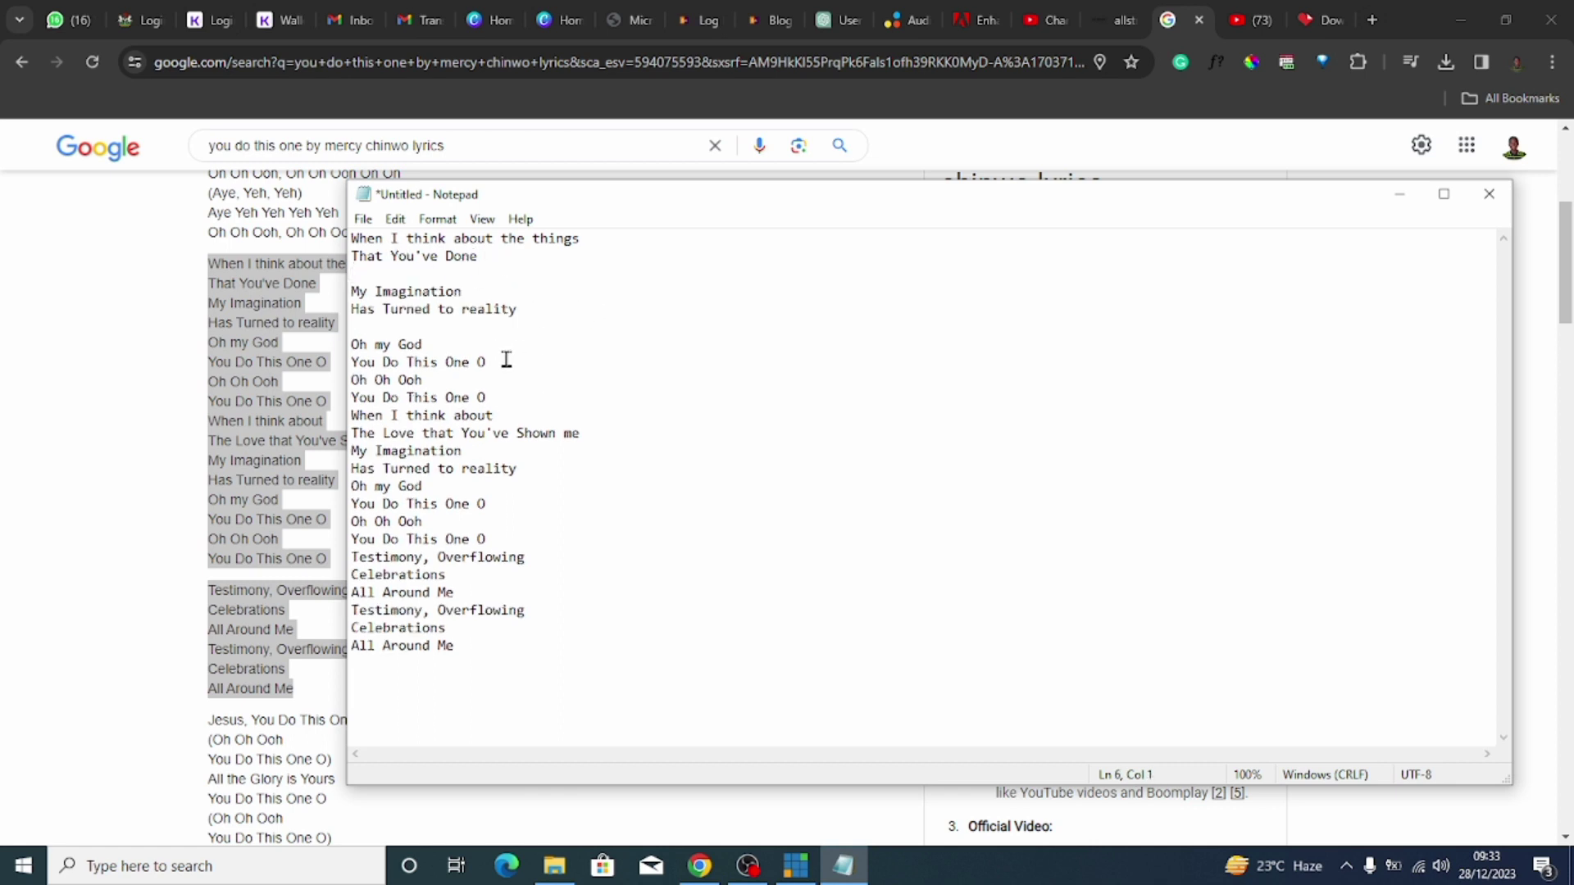
pyautogui.click(507, 360)
pyautogui.press('Return')
pyautogui.click(502, 416)
pyautogui.press('Return')
pyautogui.click(607, 468)
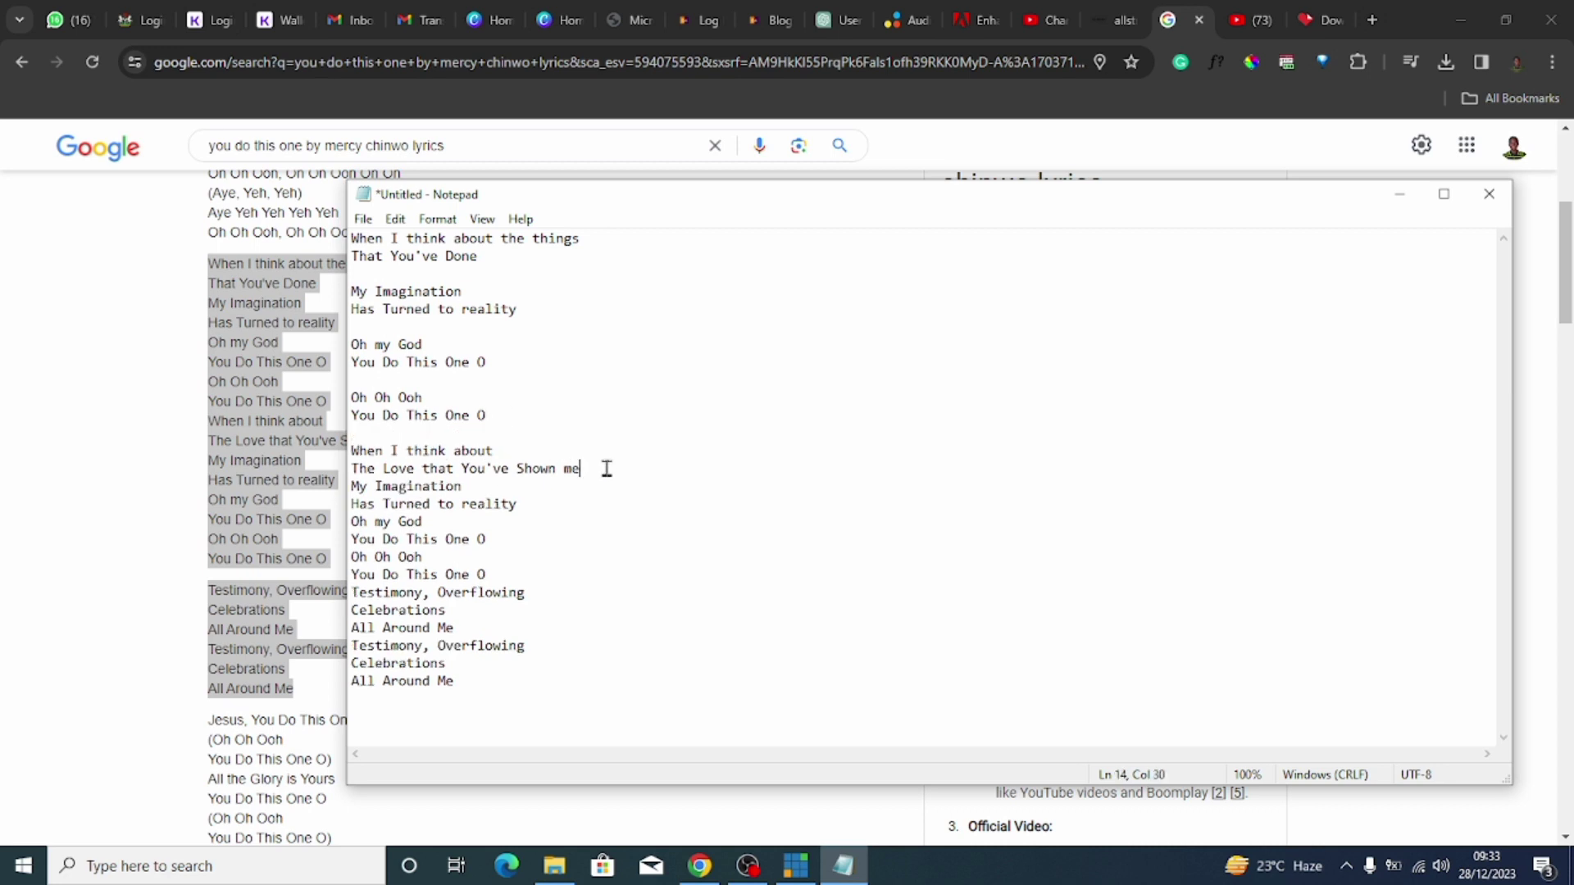
pyautogui.press('Return')
# Step: Delete the repeated 'Oh my God' line and add blank lines after 'Oh Oh Ooh', 'Testimony, Overflowing', 'All Around Me'
pyautogui.click(544, 540)
pyautogui.hotkey('shift', 'Home')
pyautogui.press('BackSpace')
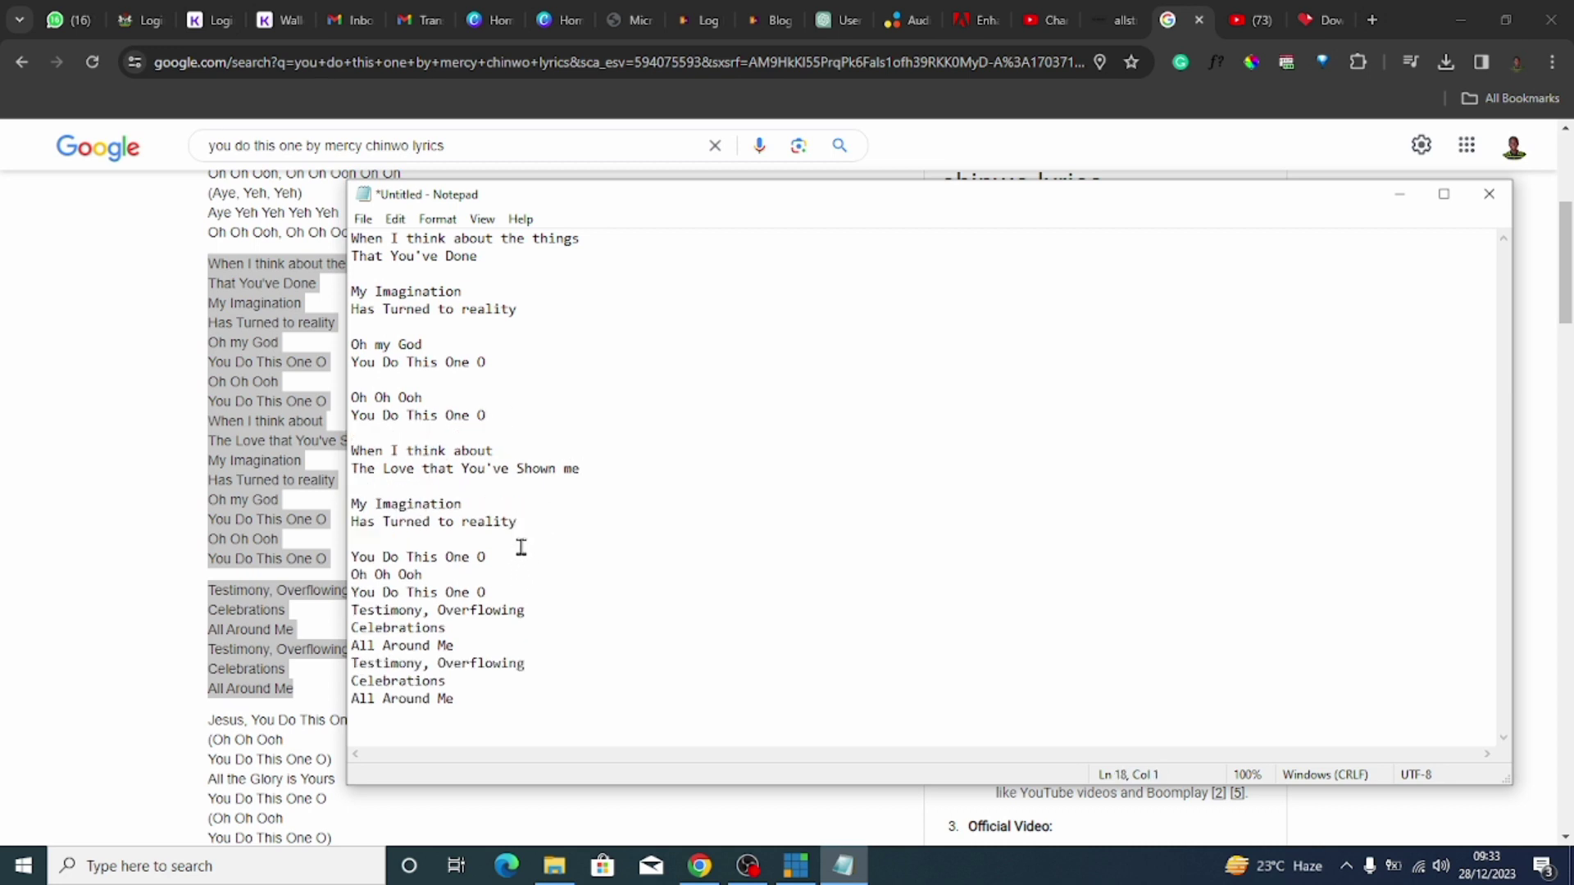
pyautogui.click(461, 572)
pyautogui.press('Return')
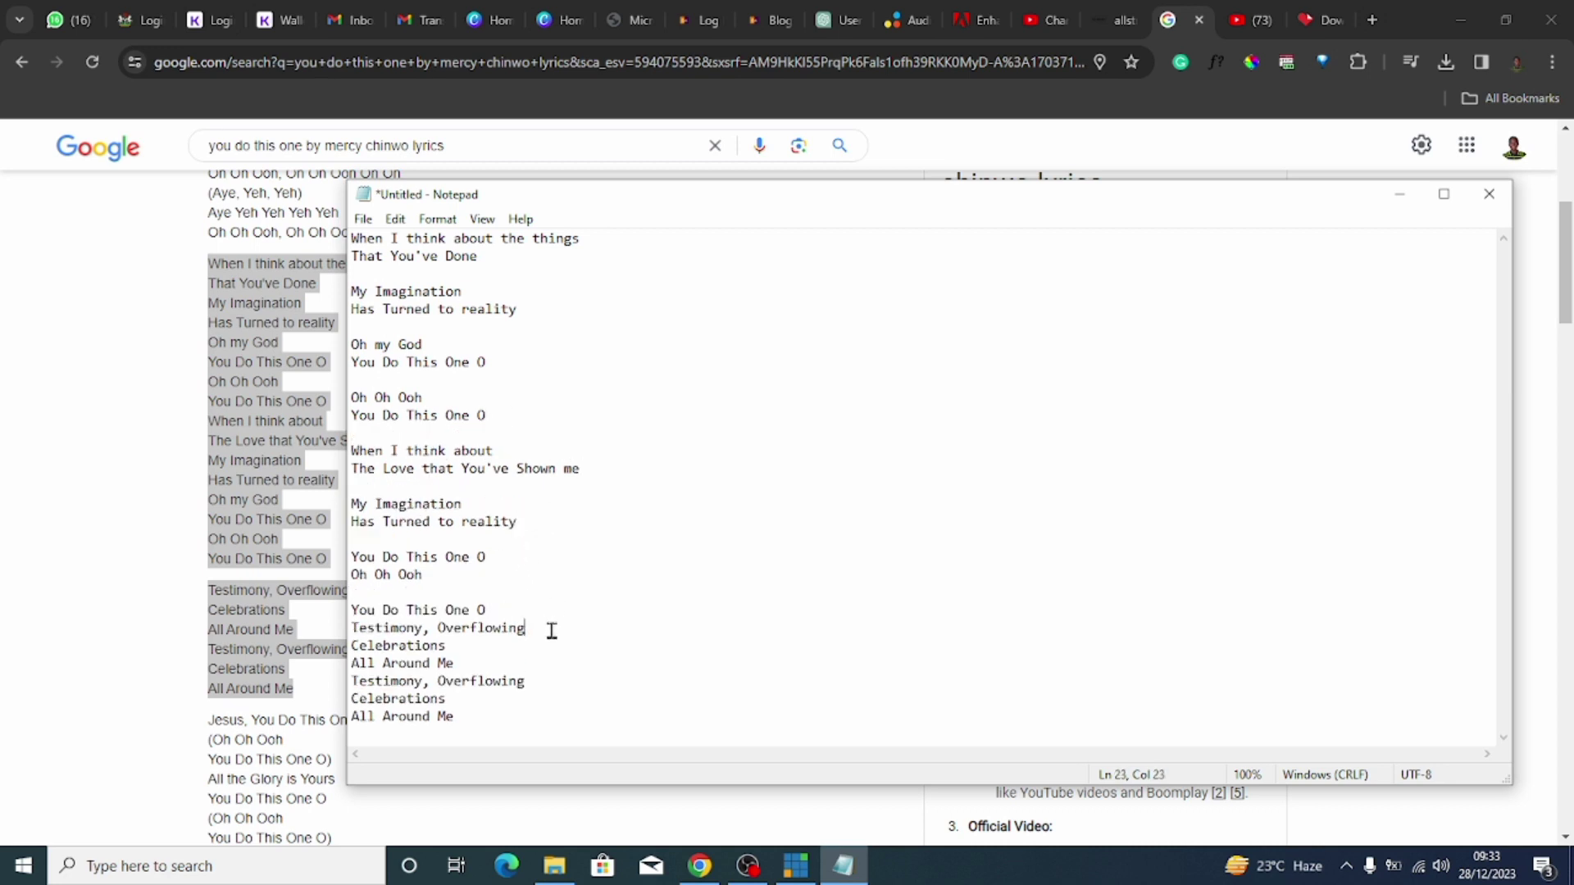
pyautogui.click(547, 629)
pyautogui.press('Return')
pyautogui.click(498, 677)
pyautogui.press('Return')
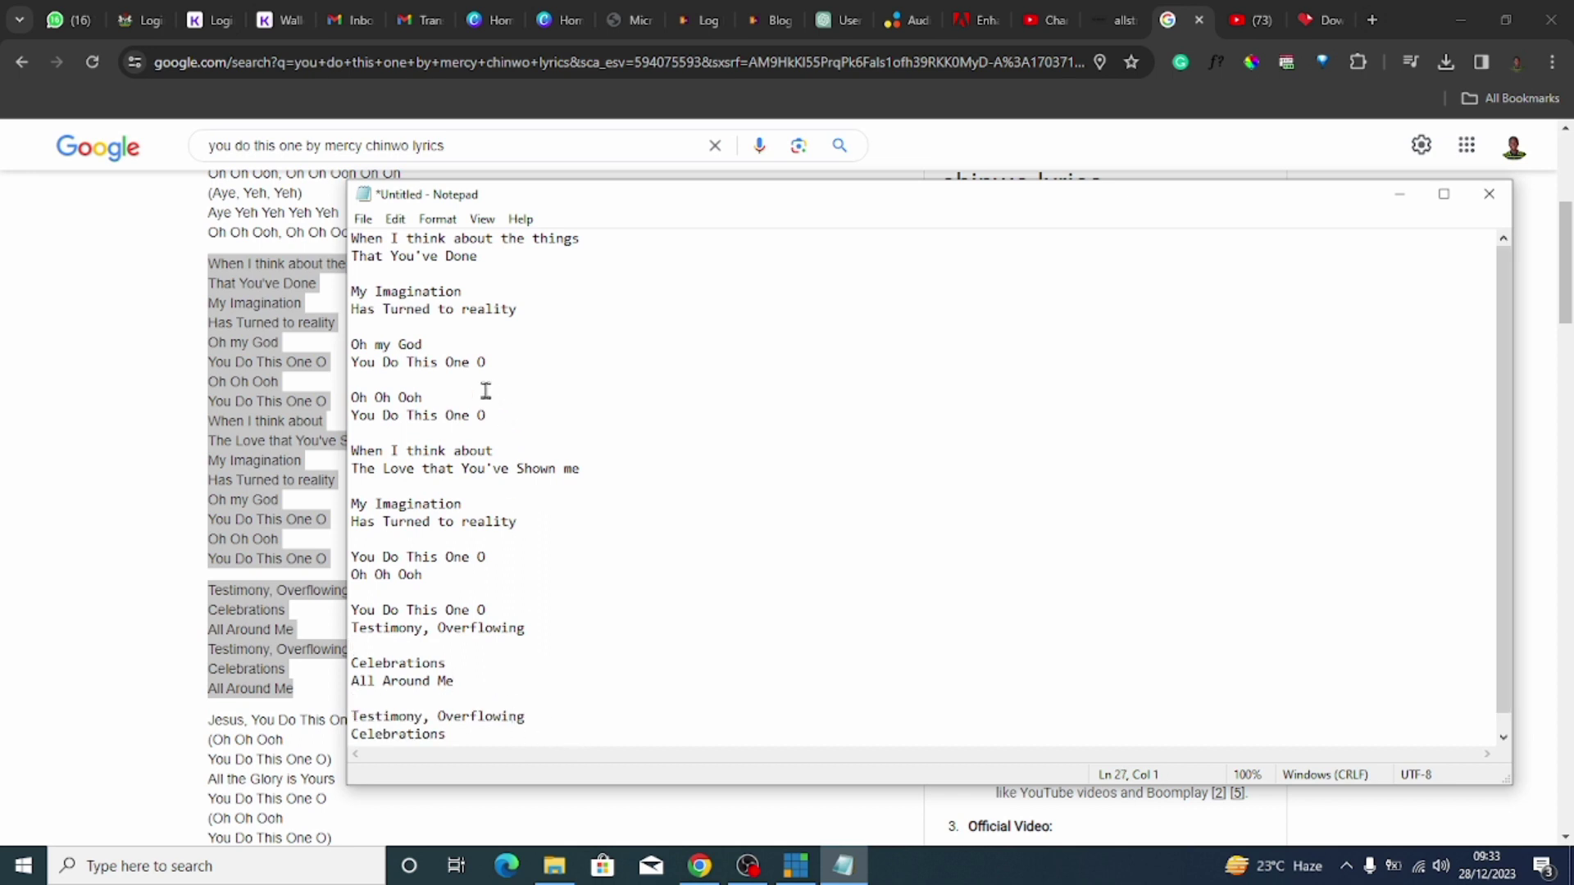
# Step: Wrap the first stanzas, through 'When I think about… The Love that You've Shown me', in double quotes
pyautogui.click(352, 239)
pyautogui.write('"')
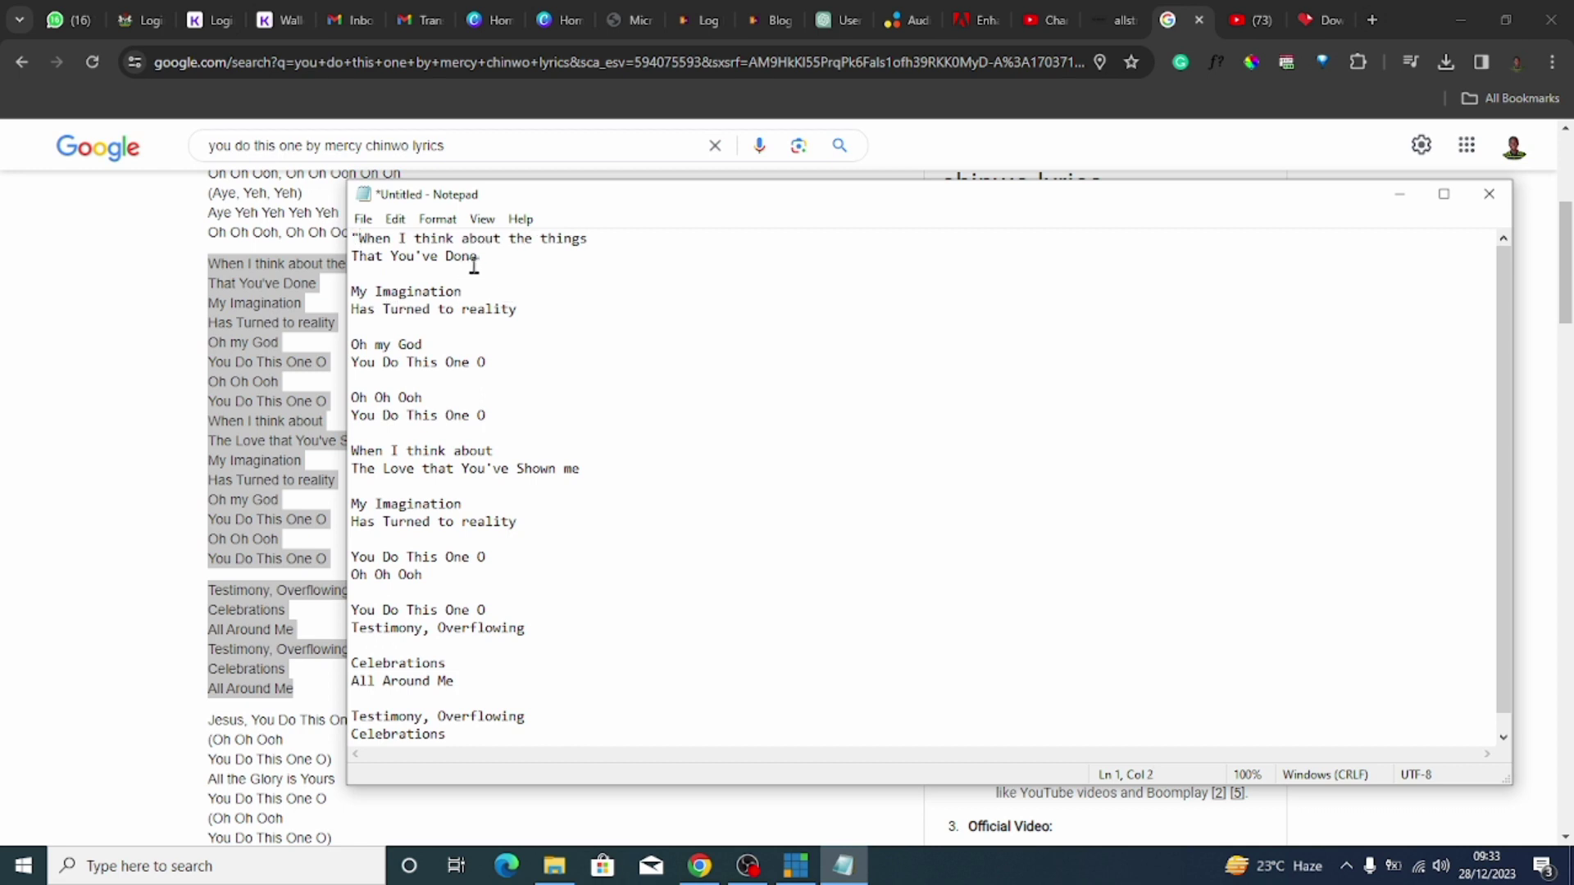
pyautogui.click(500, 257)
pyautogui.write('"""')
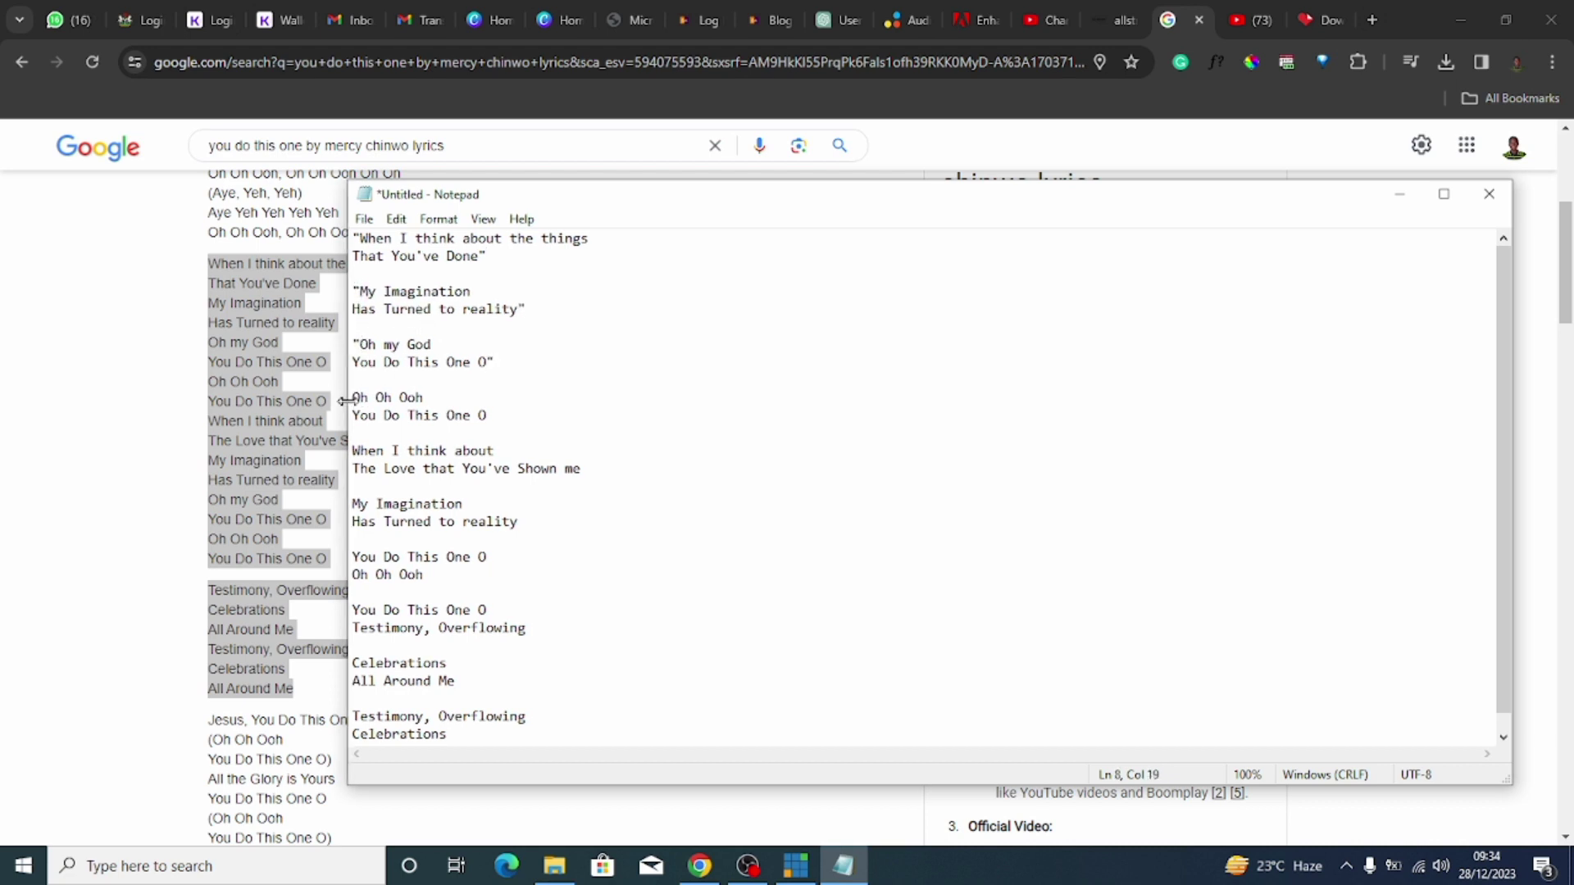
pyautogui.write('"')
pyautogui.click(353, 398)
pyautogui.write('"')
pyautogui.click(490, 416)
pyautogui.write('"')
pyautogui.click(354, 453)
pyautogui.write('"')
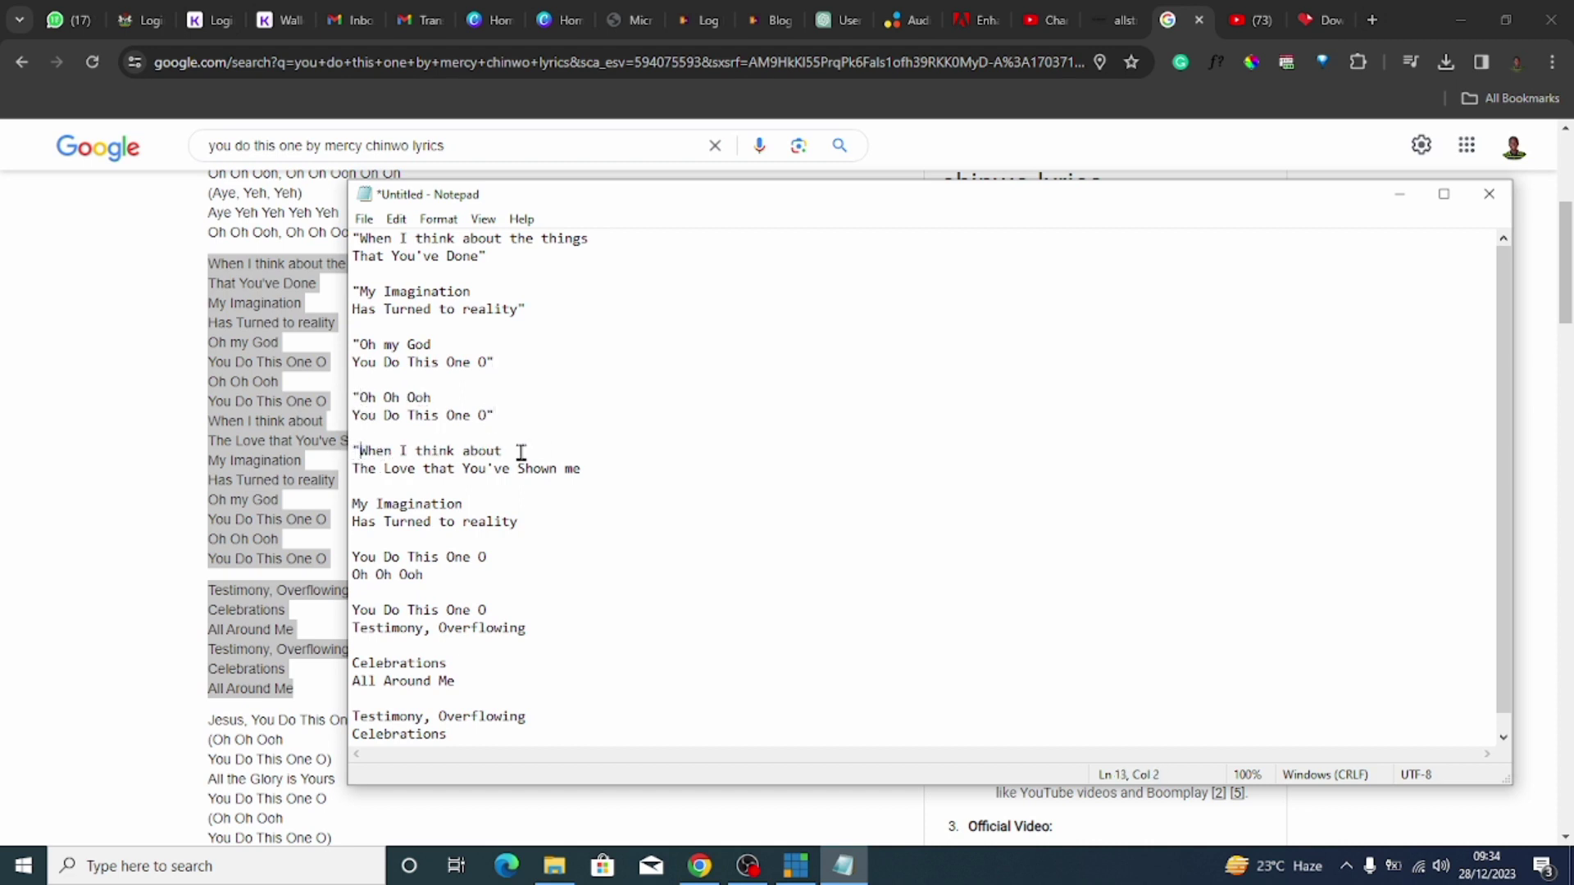
pyautogui.click(615, 474)
pyautogui.write('"')
# Step: Add double quotes around the remaining stanzas, from 'My Imagination' through 'Celebrations / All Around Me'
pyautogui.click(354, 504)
pyautogui.write('"')
pyautogui.click(547, 525)
pyautogui.write('"')
pyautogui.click(354, 558)
pyautogui.write('"')
pyautogui.click(441, 577)
pyautogui.write('"')
pyautogui.click(354, 611)
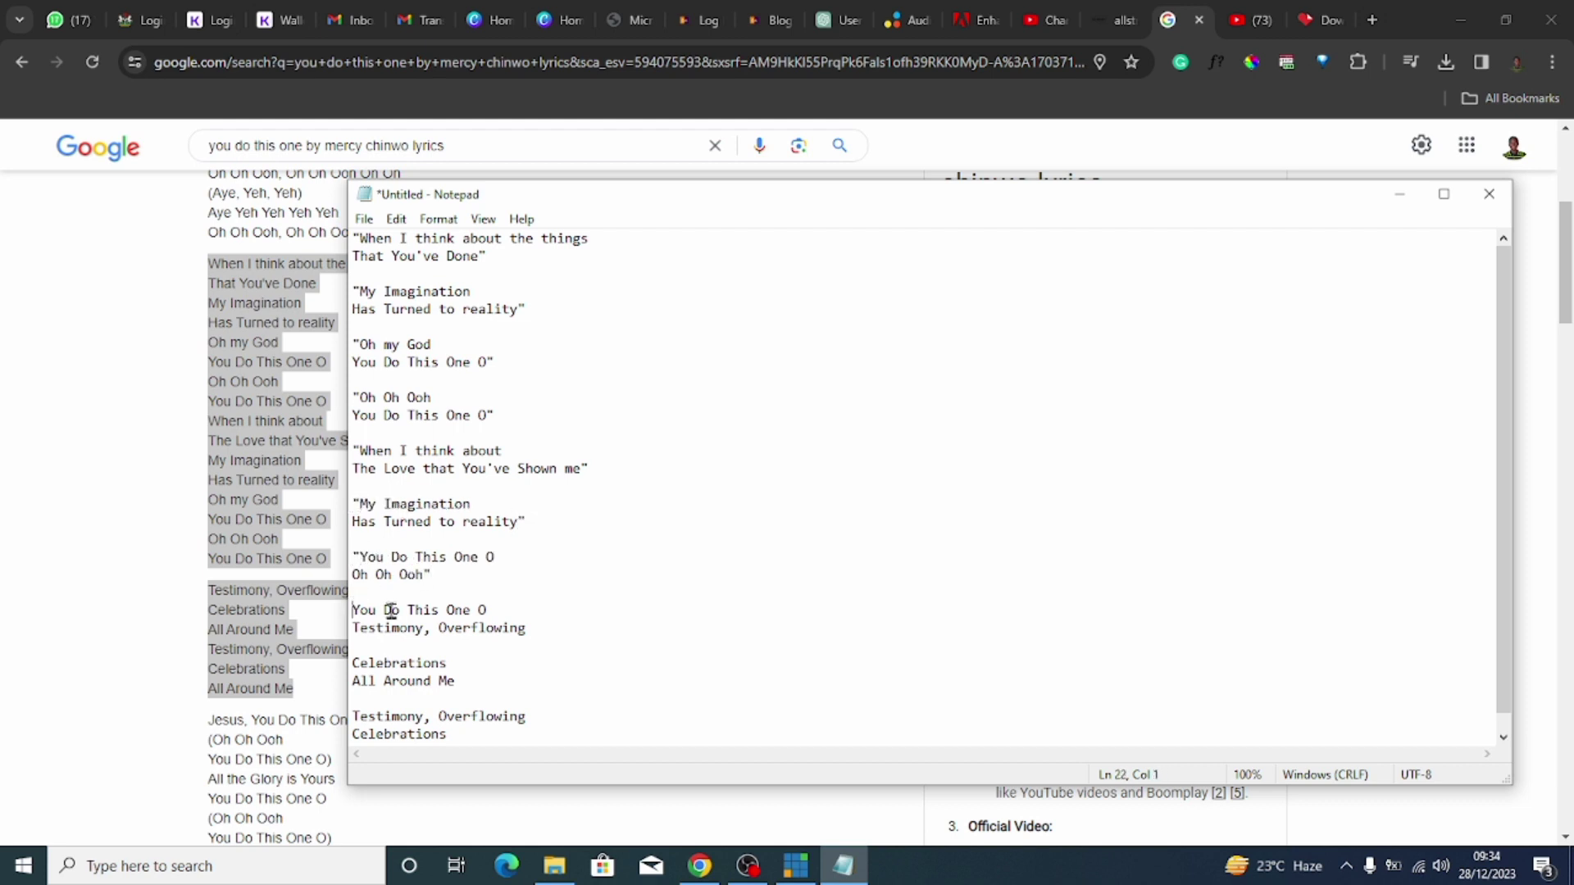
pyautogui.write('""')
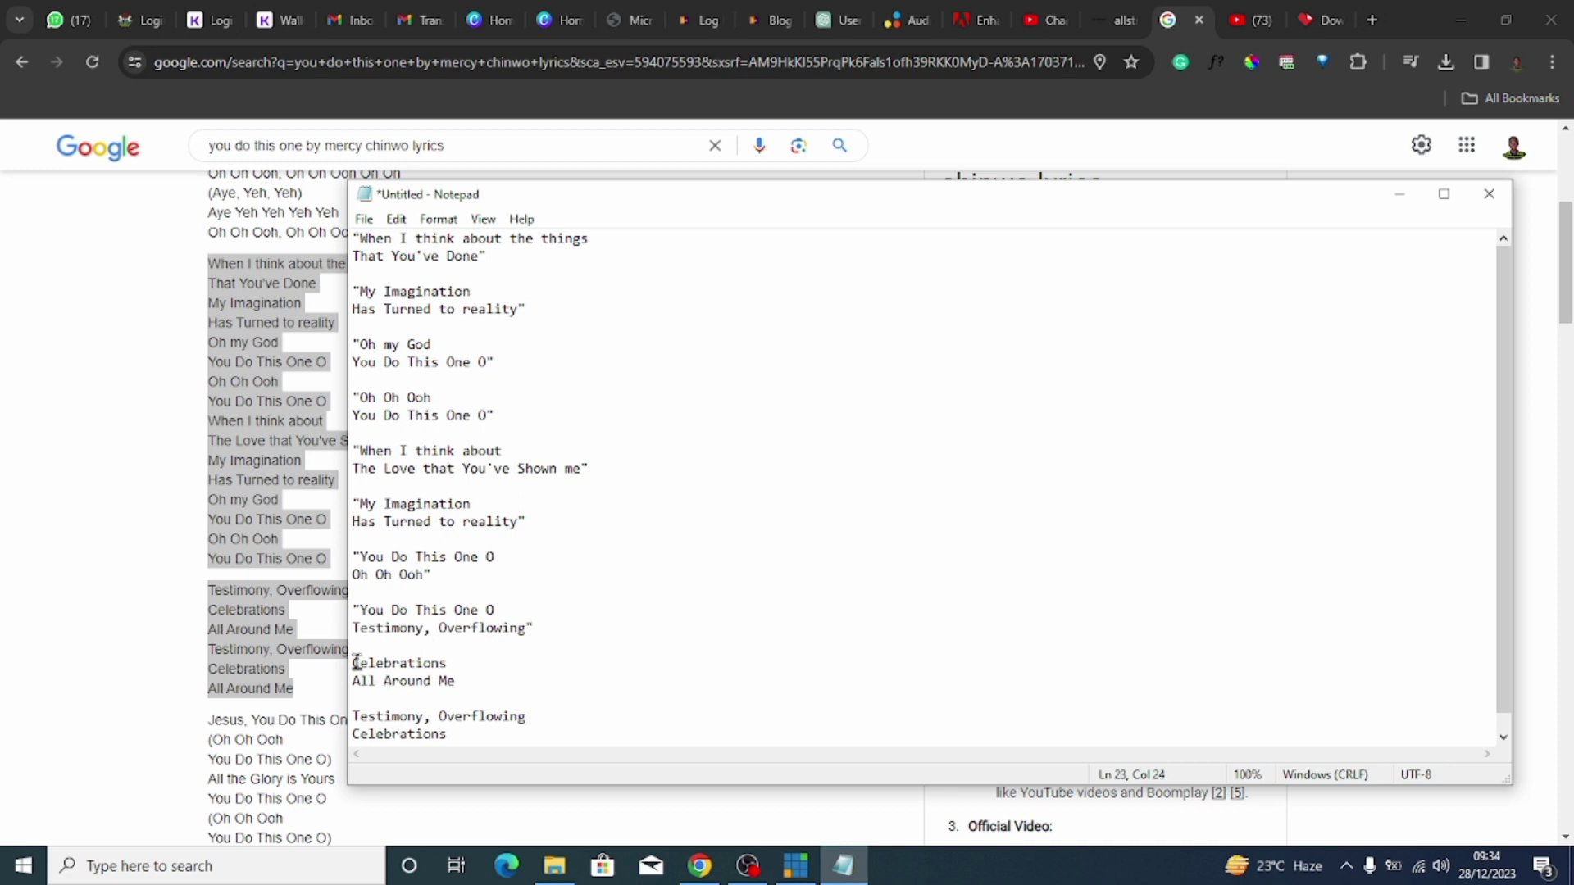
pyautogui.click(350, 662)
pyautogui.write('"')
pyautogui.click(461, 681)
pyautogui.write('"')
pyautogui.scroll(-1, 359, 695)
pyautogui.click(353, 698)
pyautogui.write('"  ')
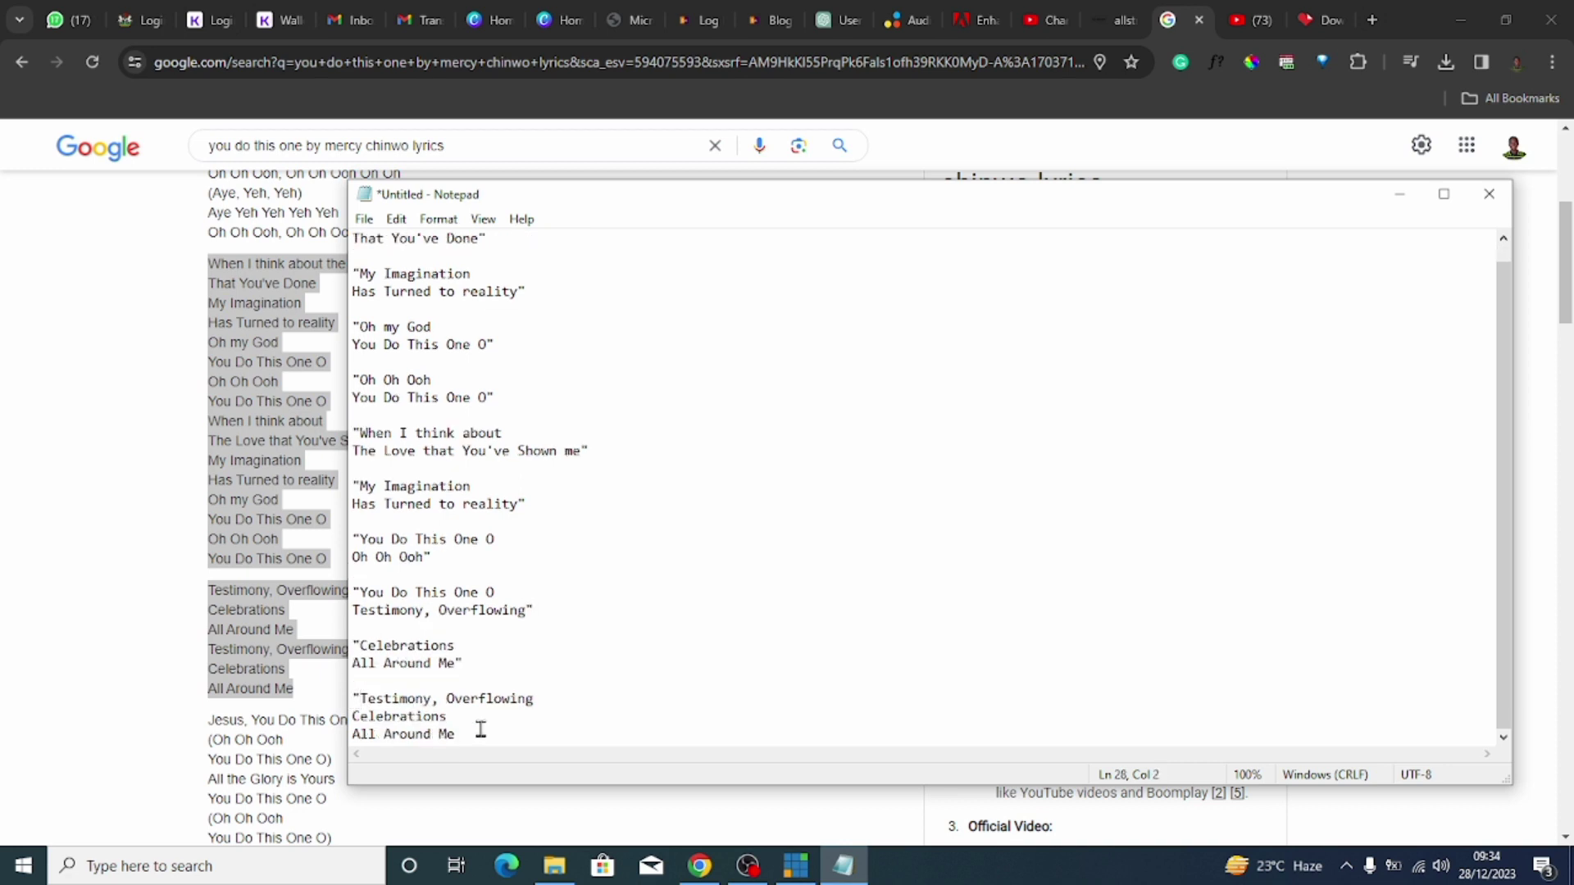
pyautogui.write('"')
# Step: Start Save As and create a new VmixDataFile folder in Documents
pyautogui.click(365, 220)
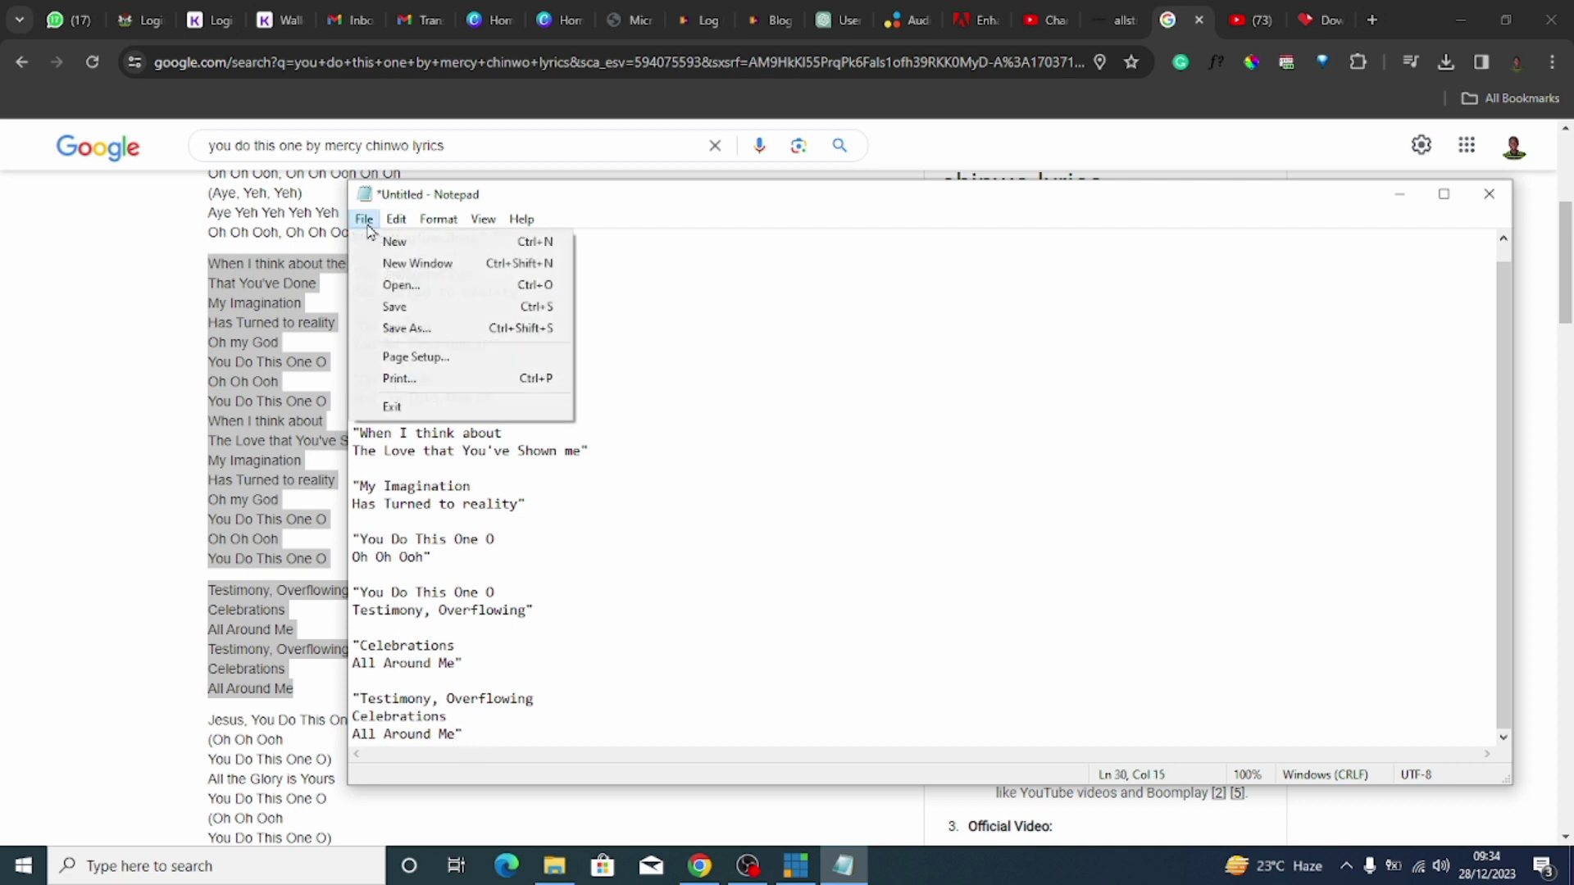
pyautogui.click(408, 328)
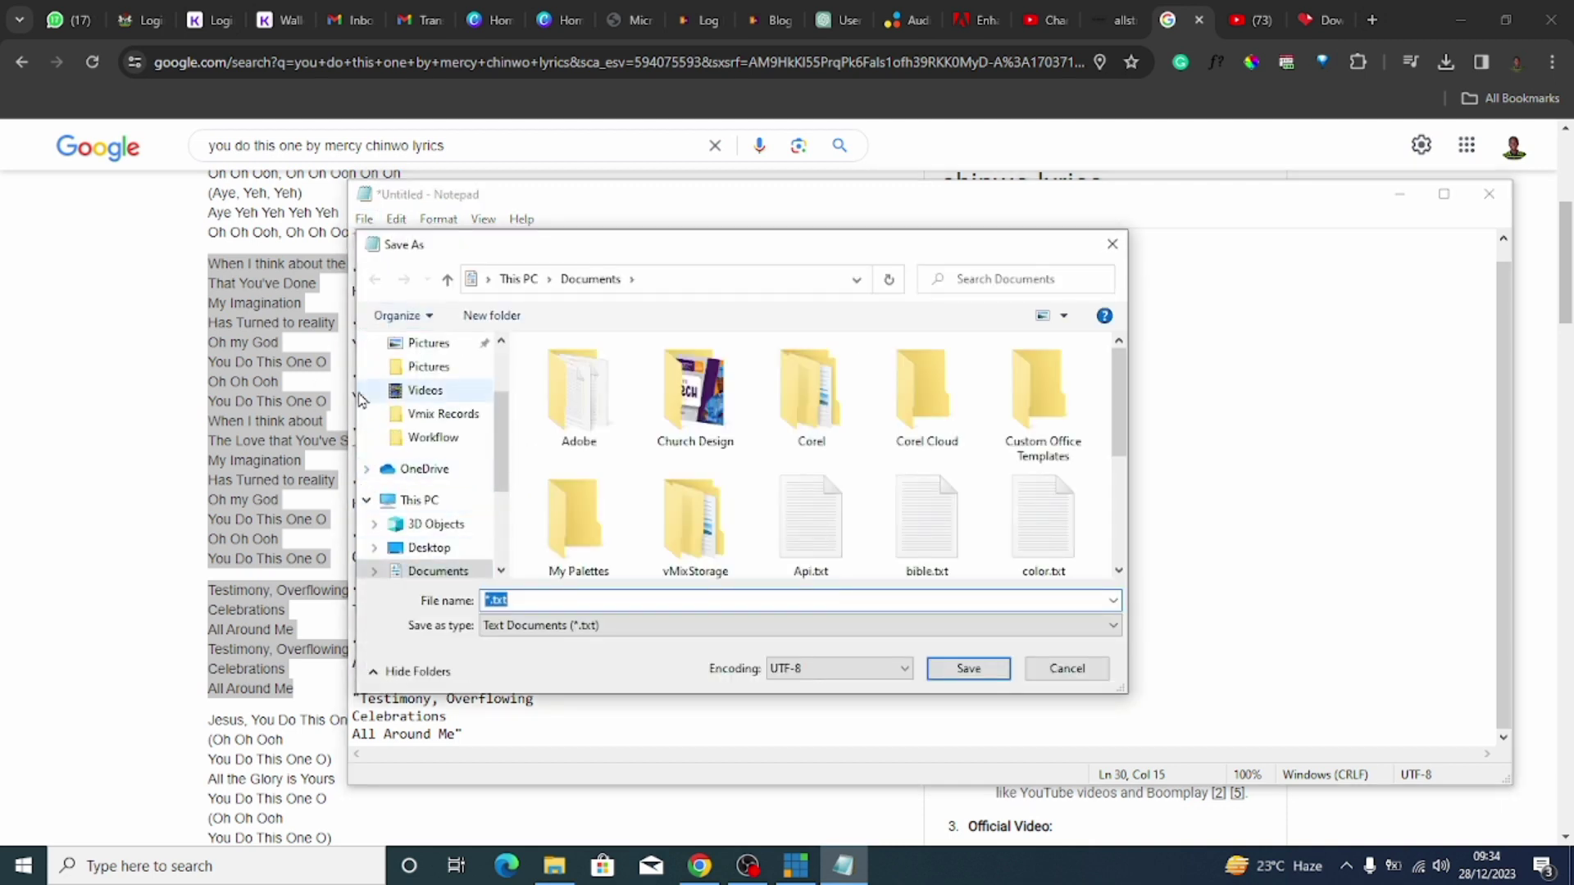
pyautogui.click(492, 317)
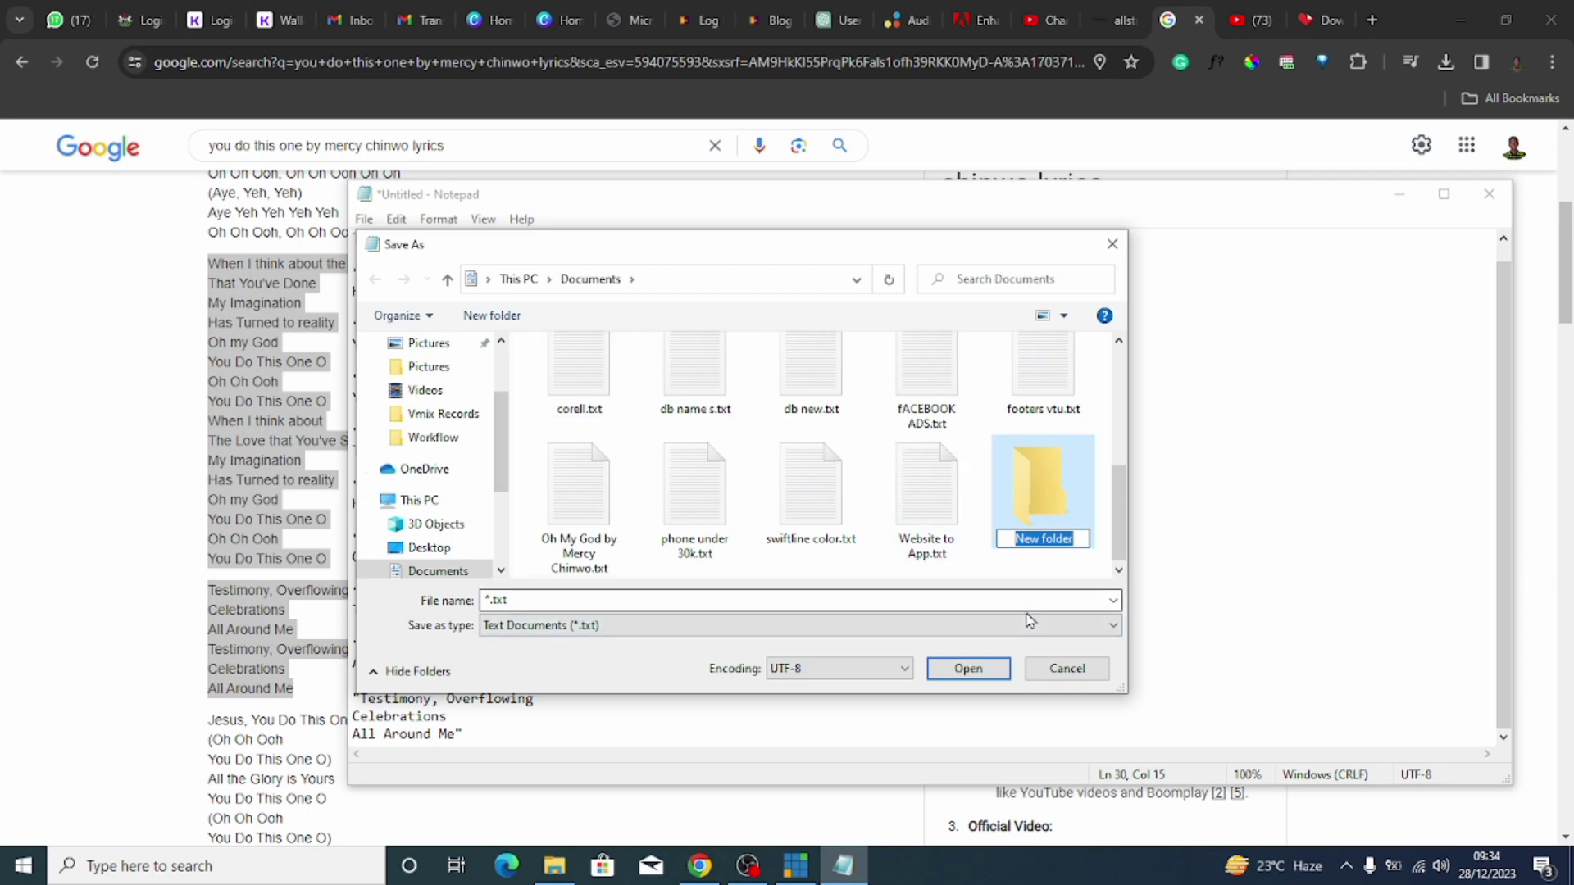
pyautogui.write('V')
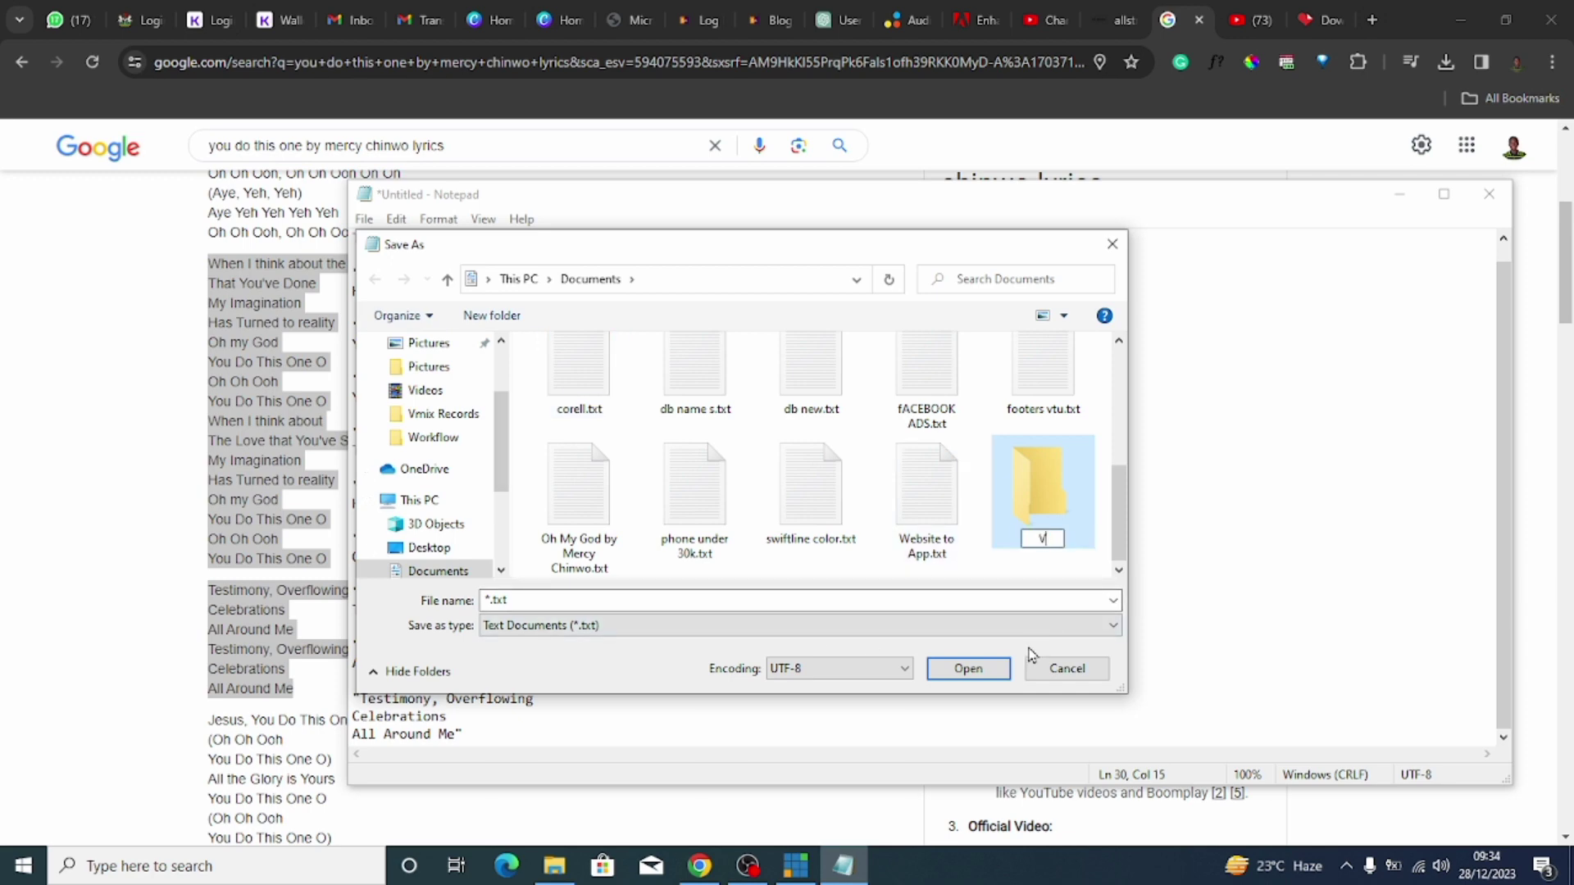
pyautogui.write('mixDataFile')
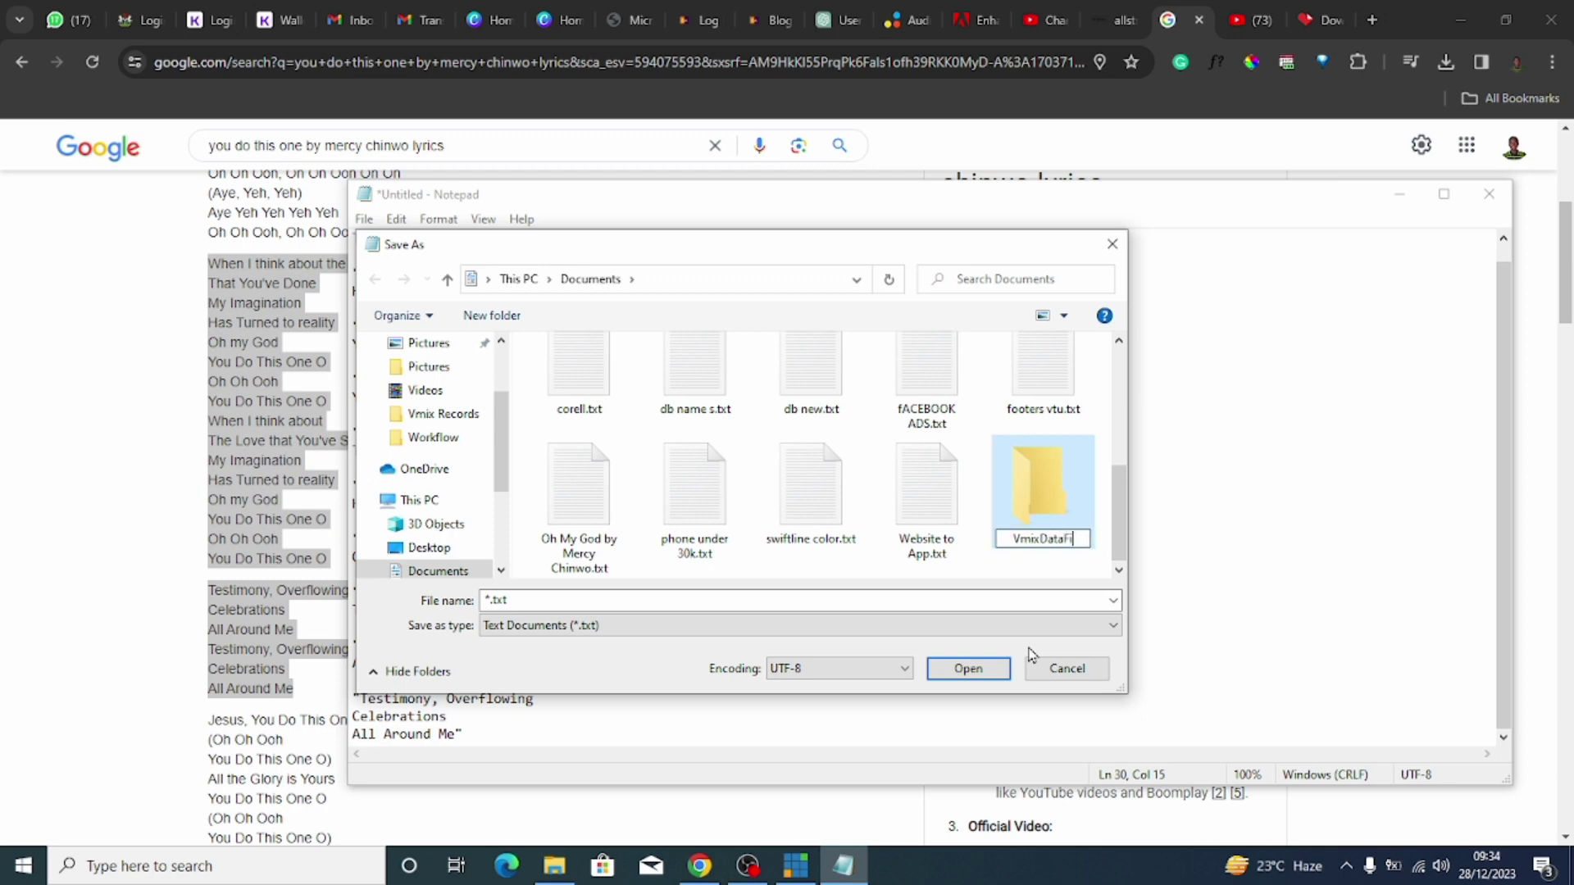
pyautogui.press('Return')
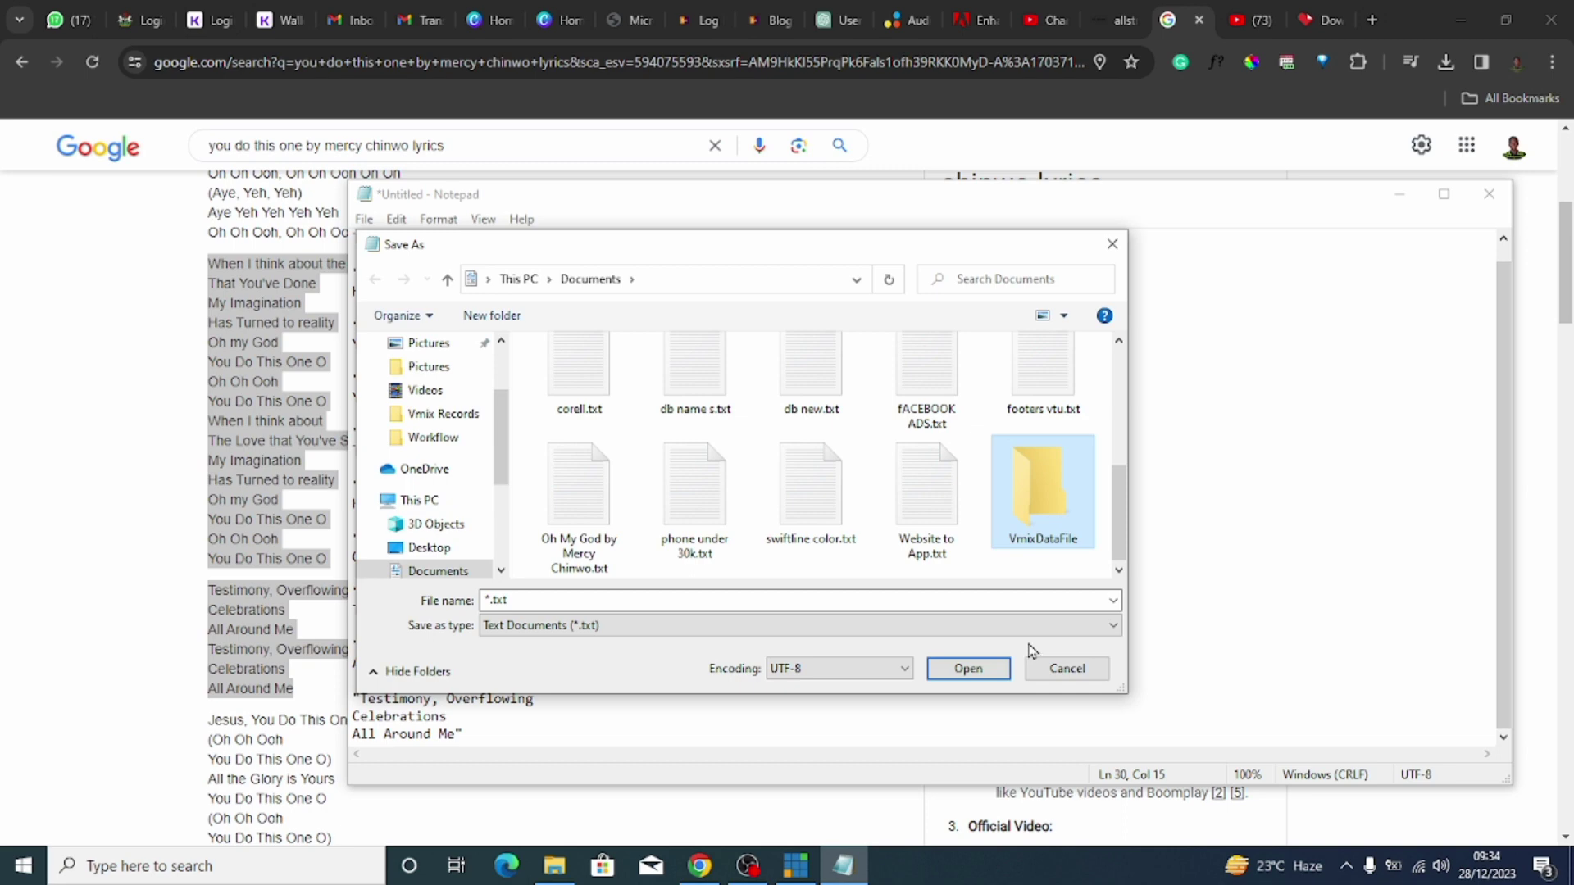
# Step: Save the lyrics as 'You do this one by mercy.txt' inside VmixDataFile
pyautogui.doubleClick(1033, 521)
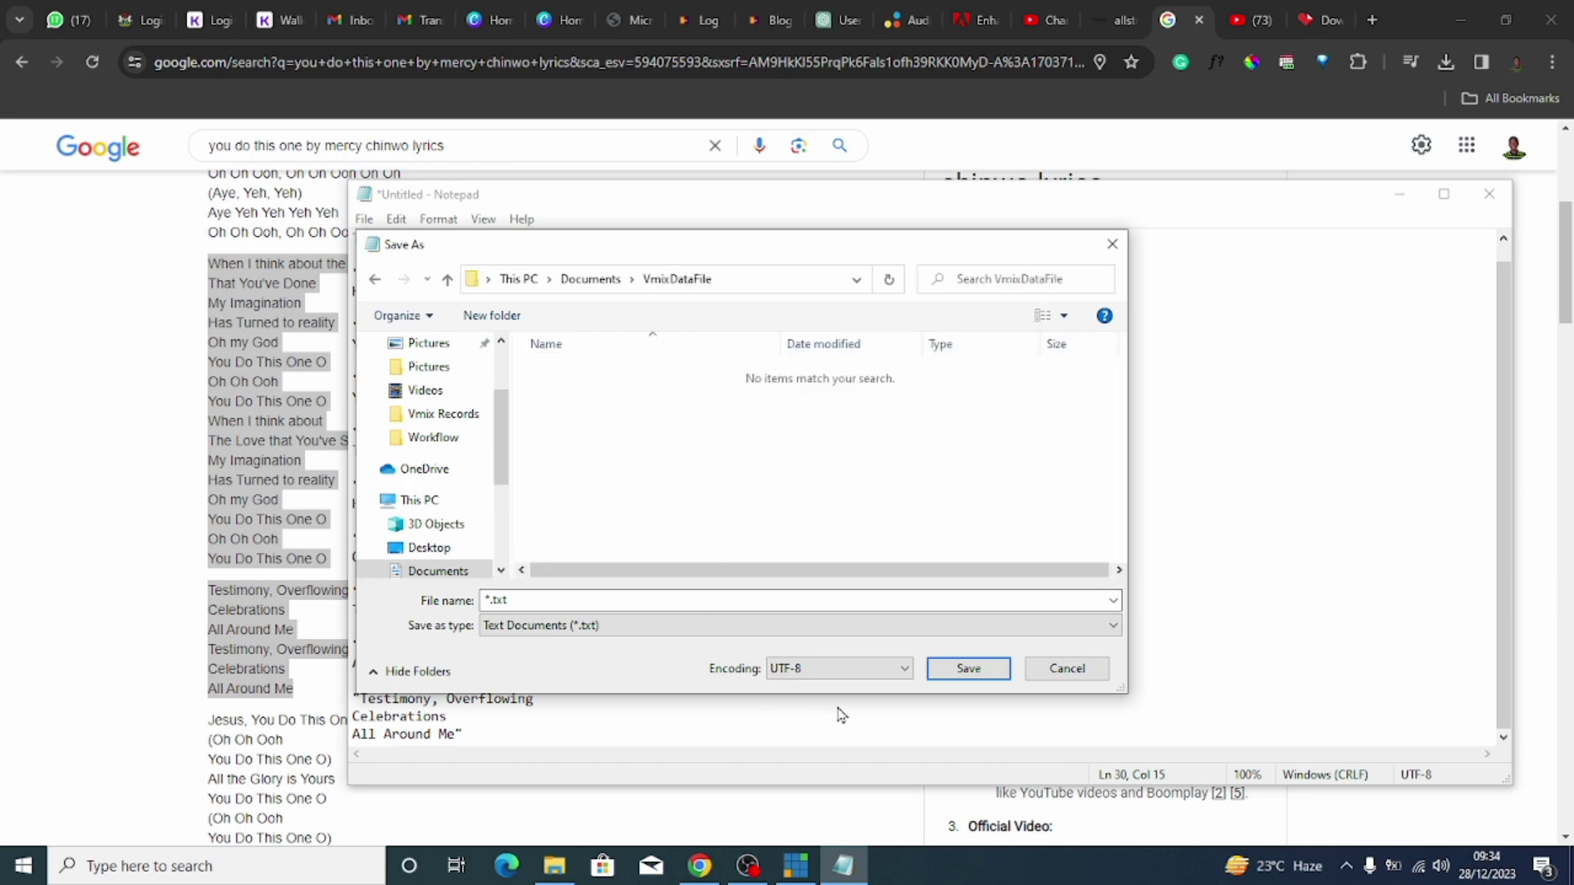
pyautogui.moveTo(553, 601); pyautogui.dragTo(449, 606)
pyautogui.write('You do this one by mercy')
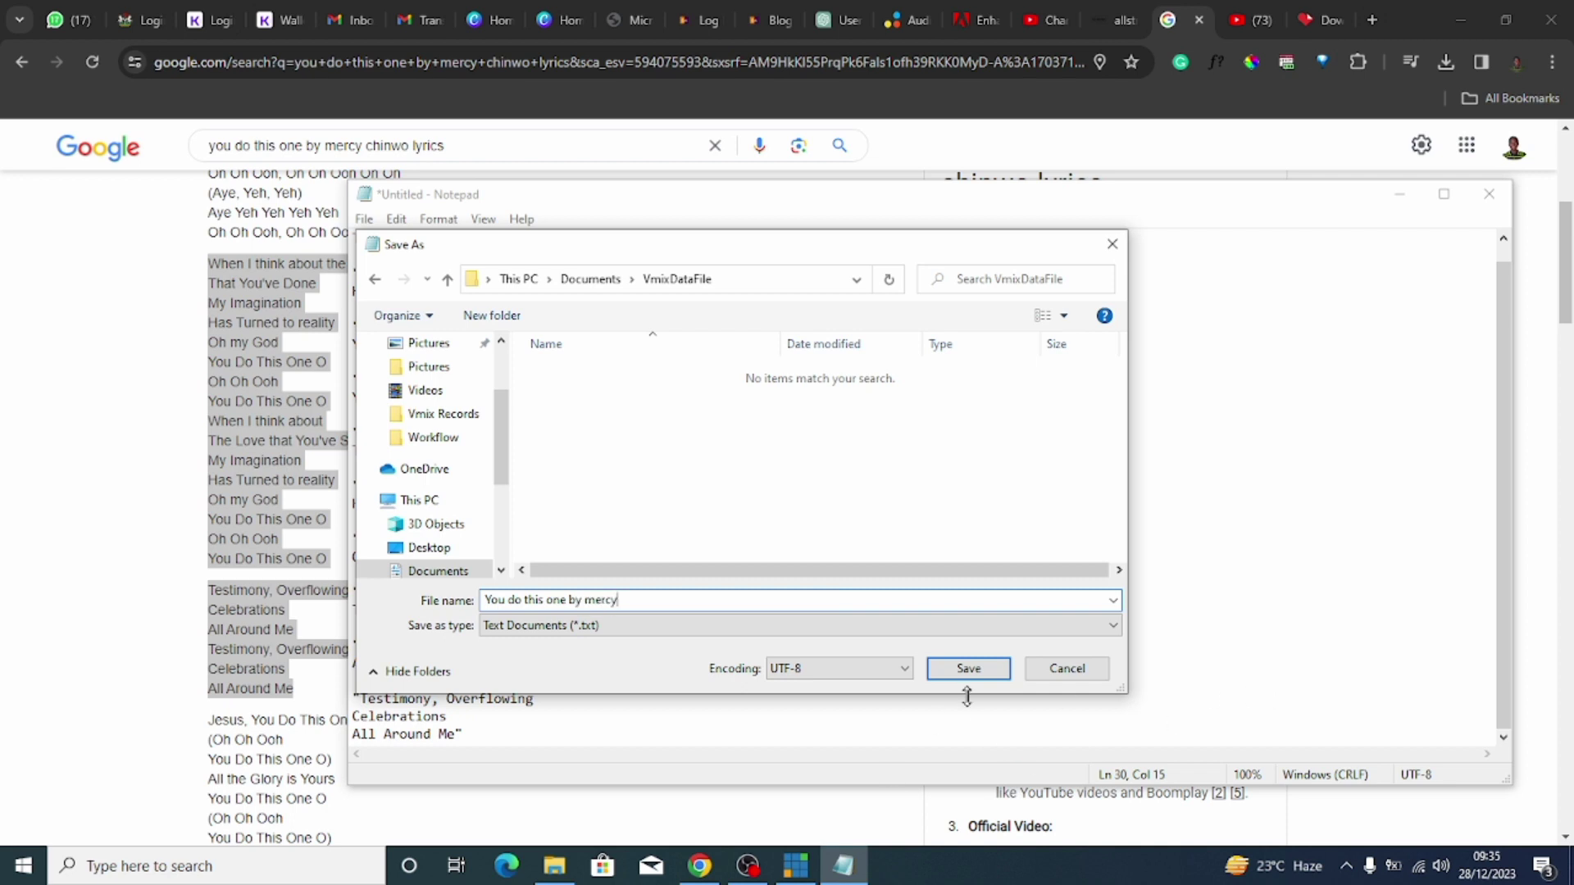
pyautogui.click(968, 669)
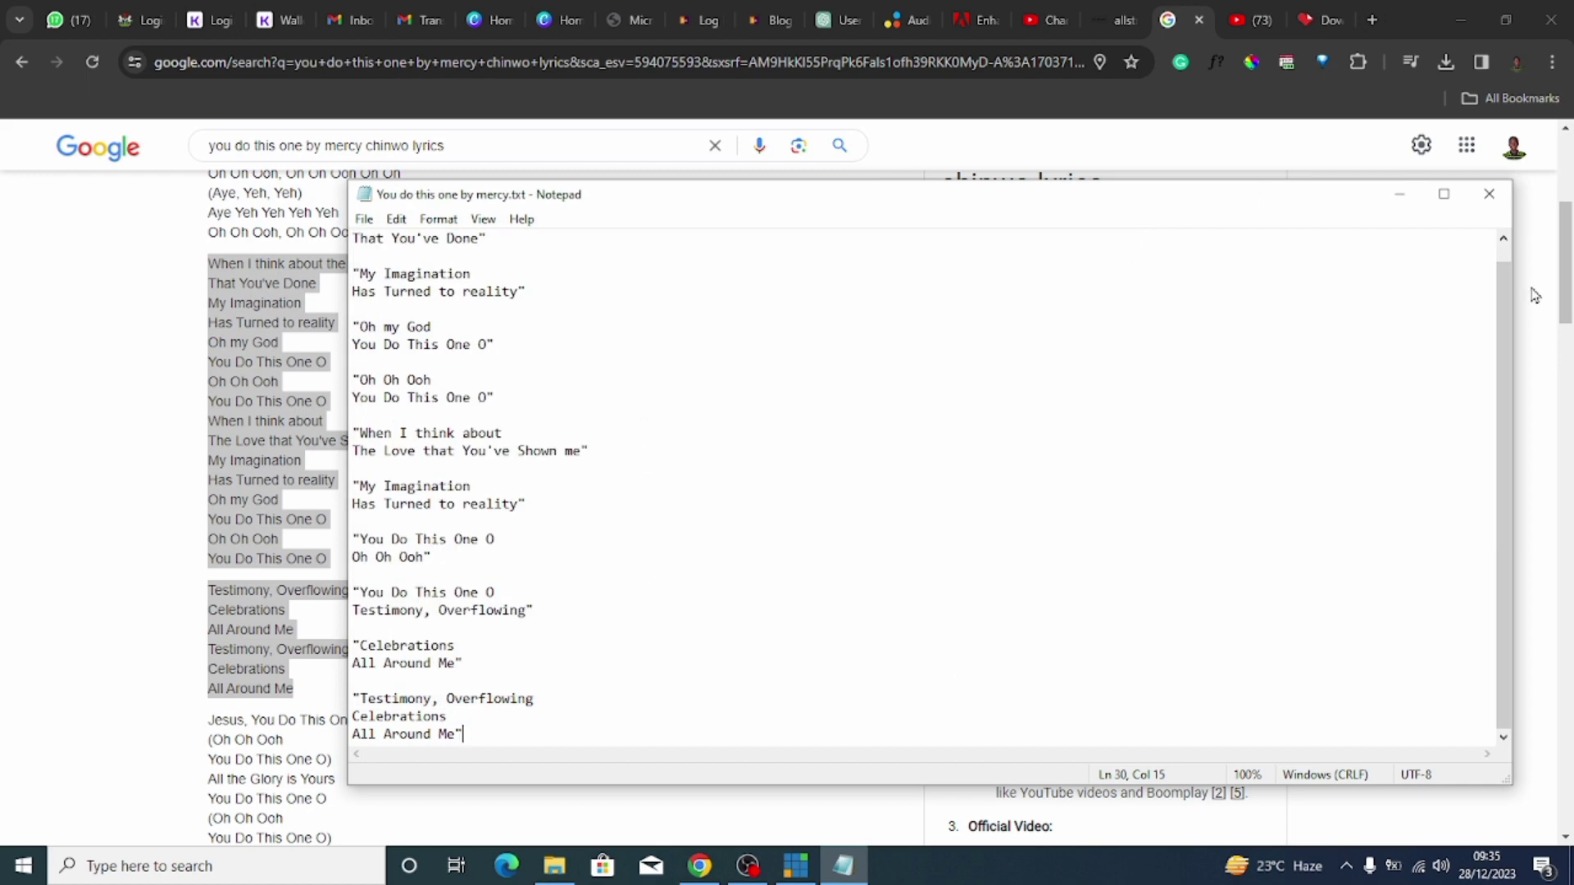
# Step: Close Notepad and open the Documents\VmixDataFile folder in File Explorer
pyautogui.click(1489, 194)
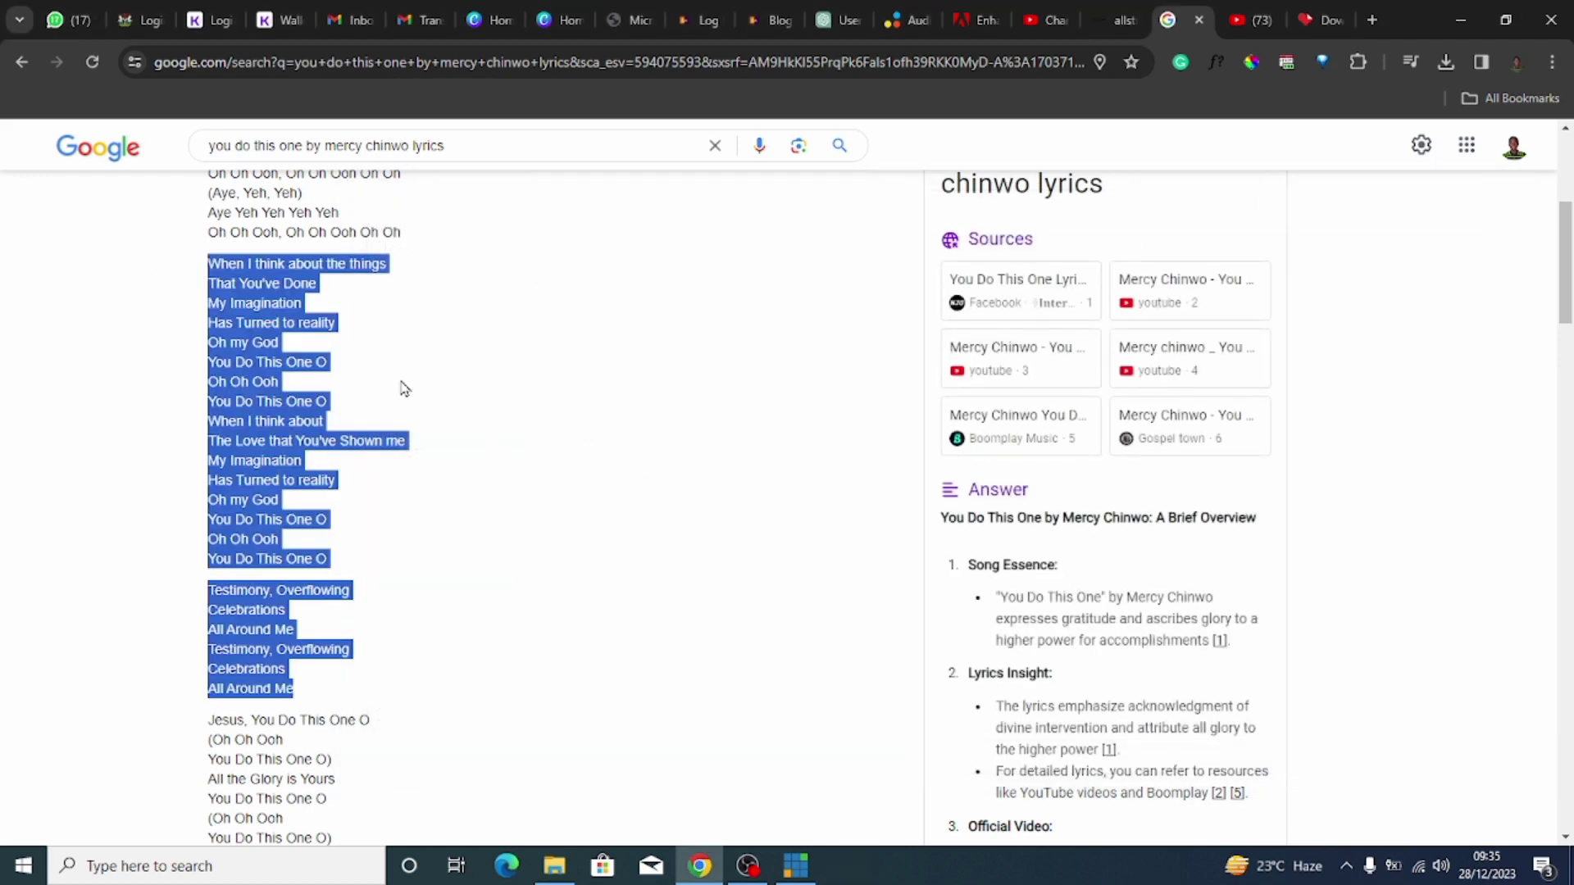
pyautogui.click(554, 866)
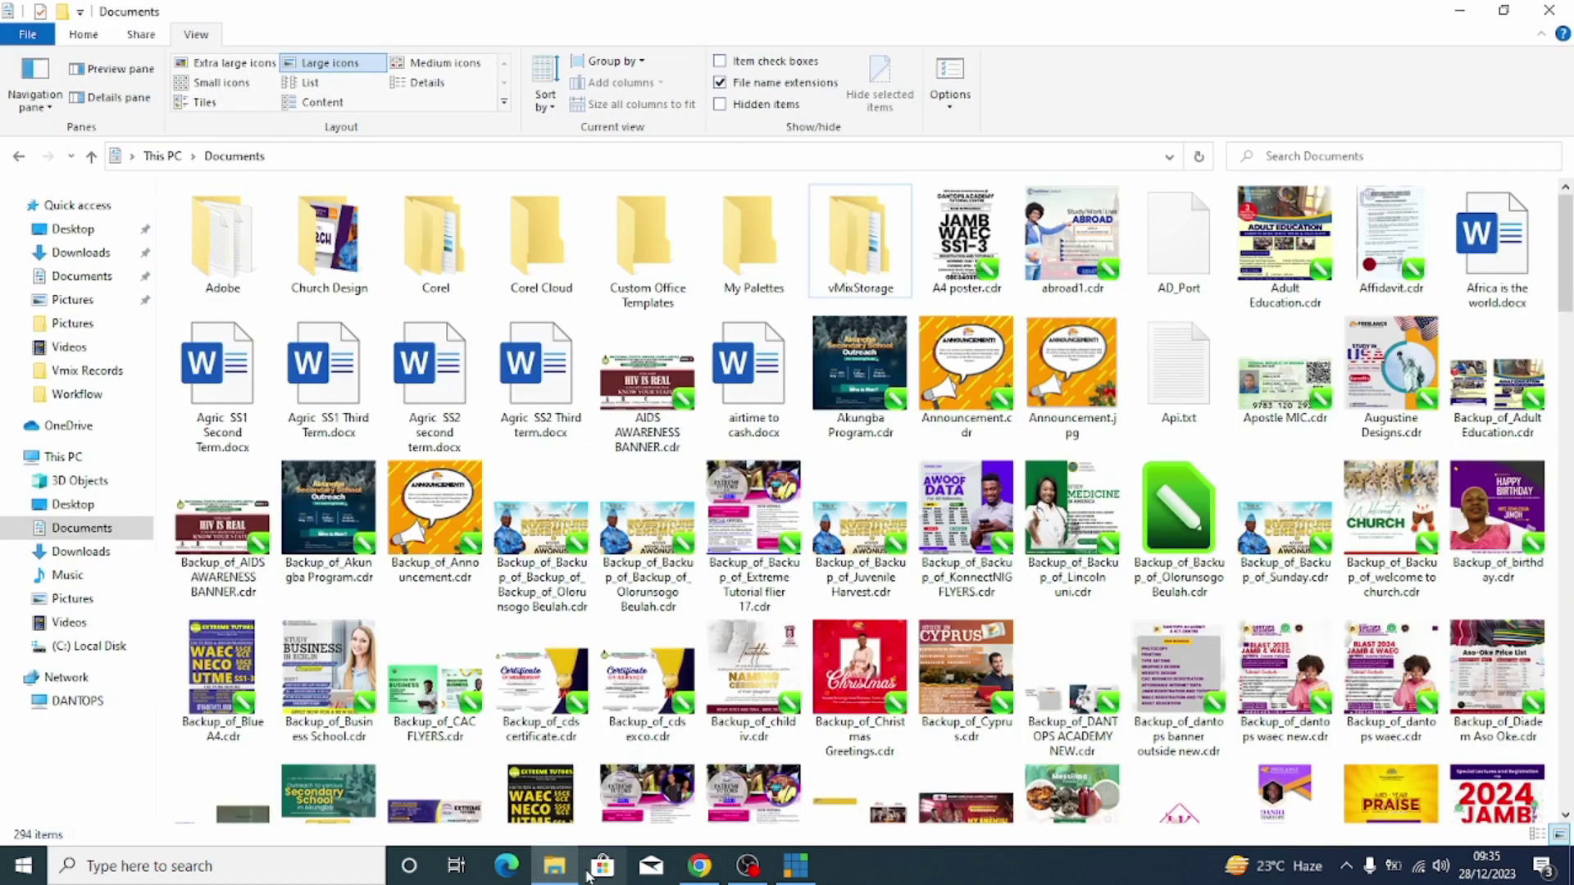
pyautogui.click(72, 529)
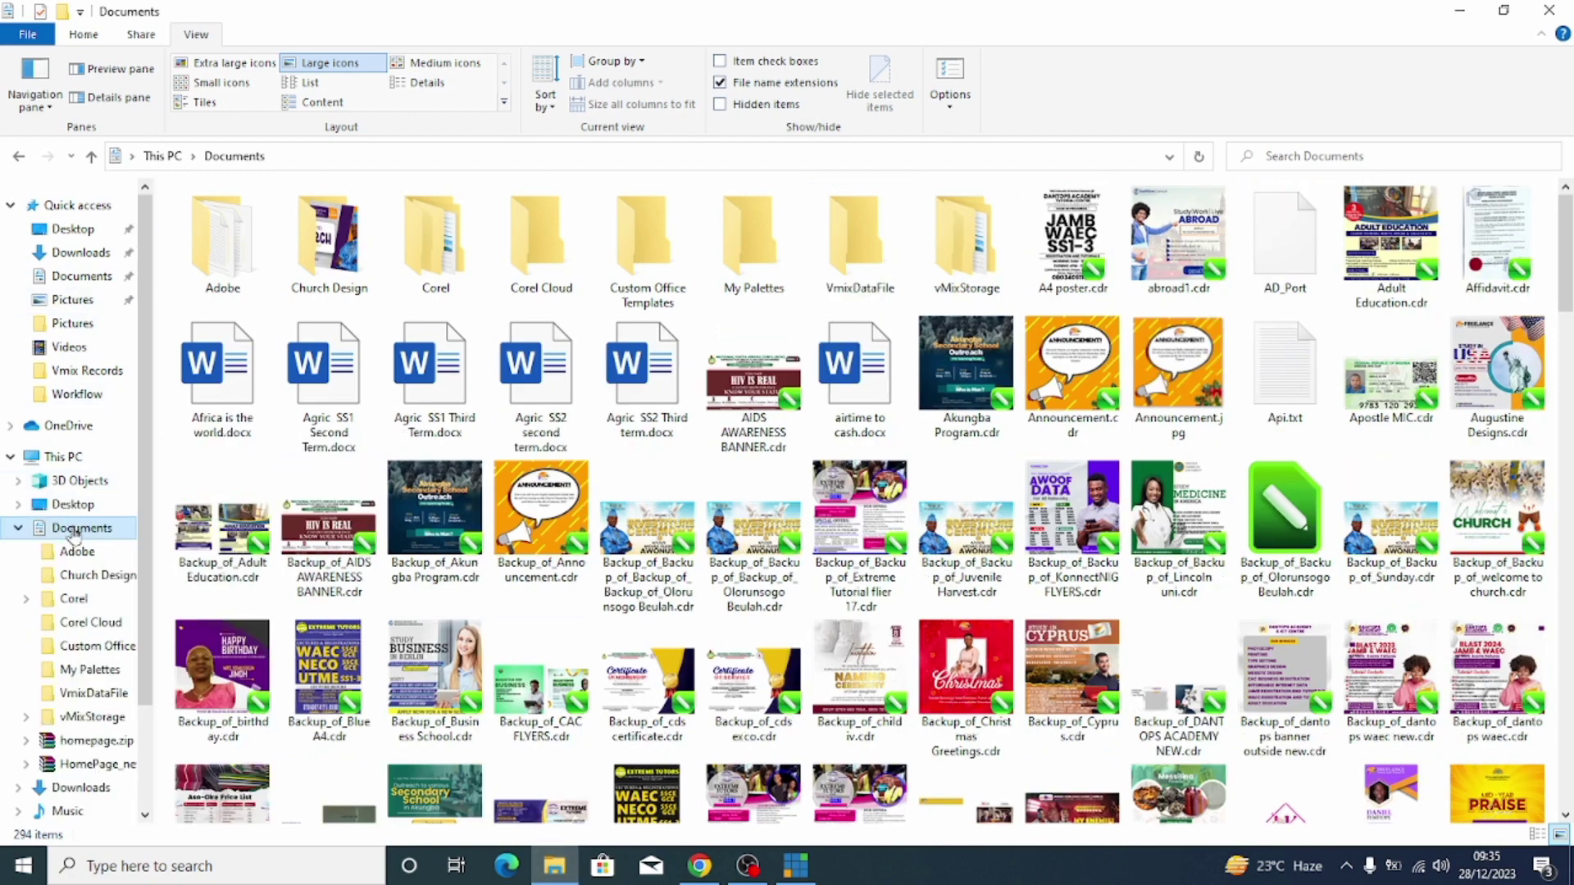
pyautogui.doubleClick(854, 281)
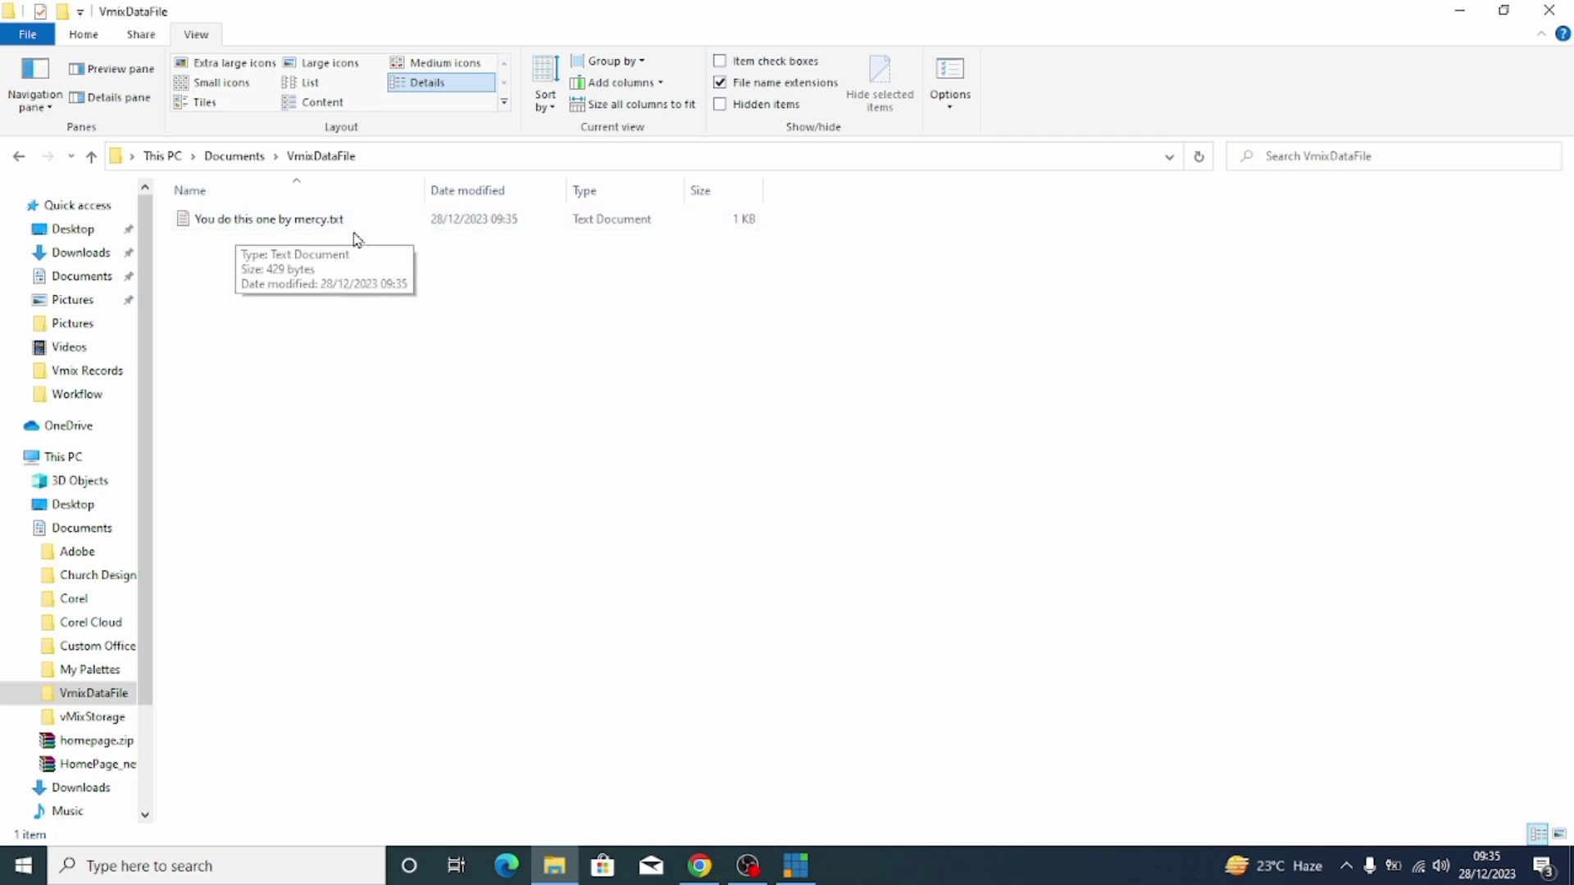
pyautogui.click(732, 85)
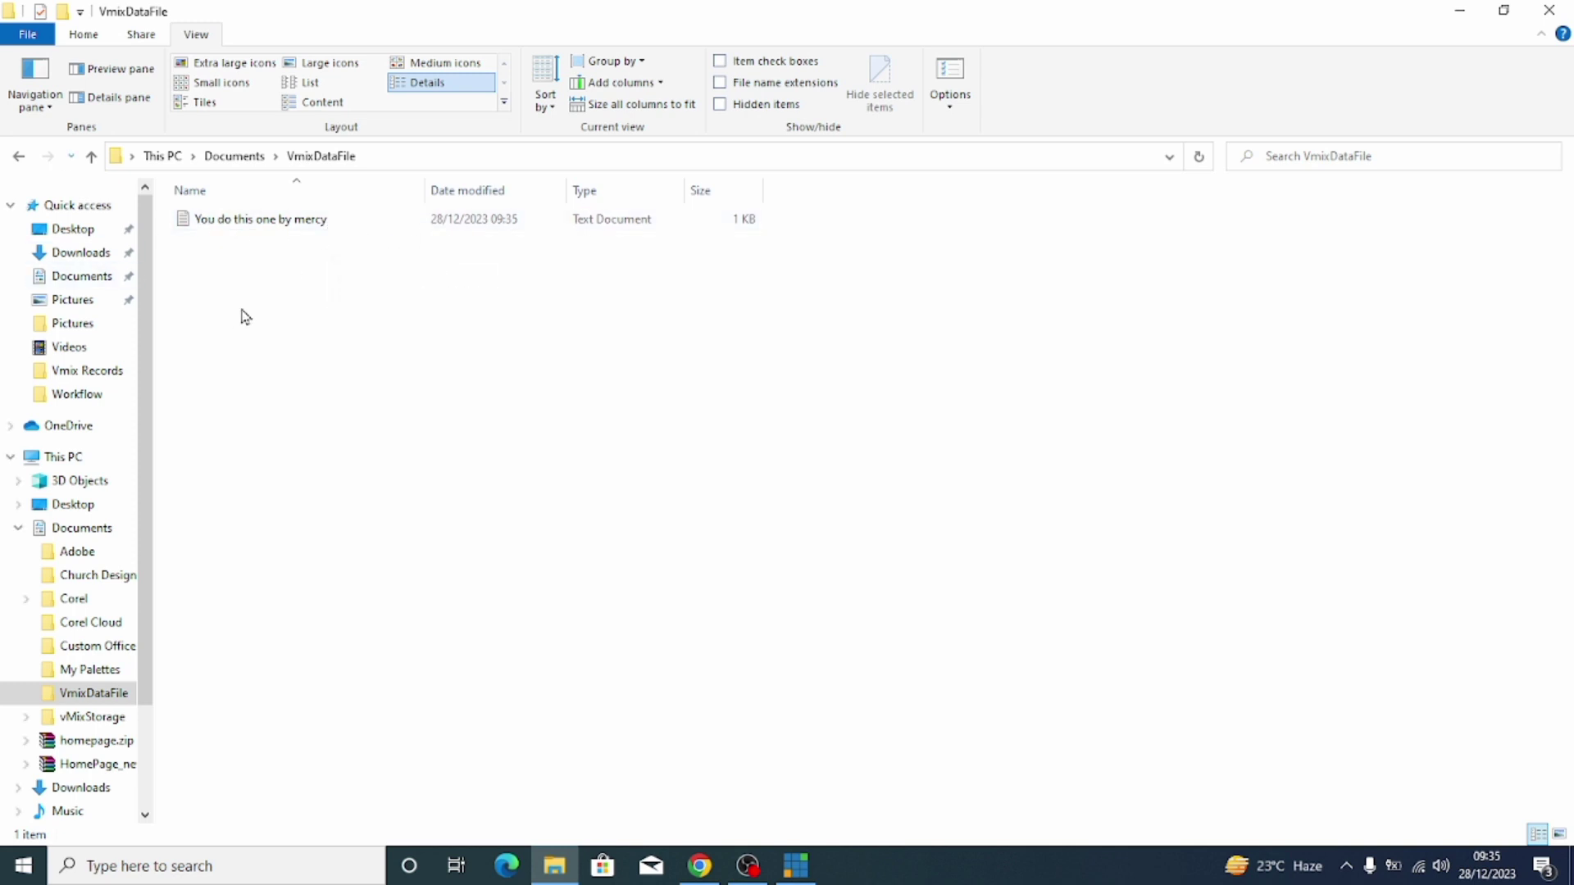
pyautogui.click(77, 35)
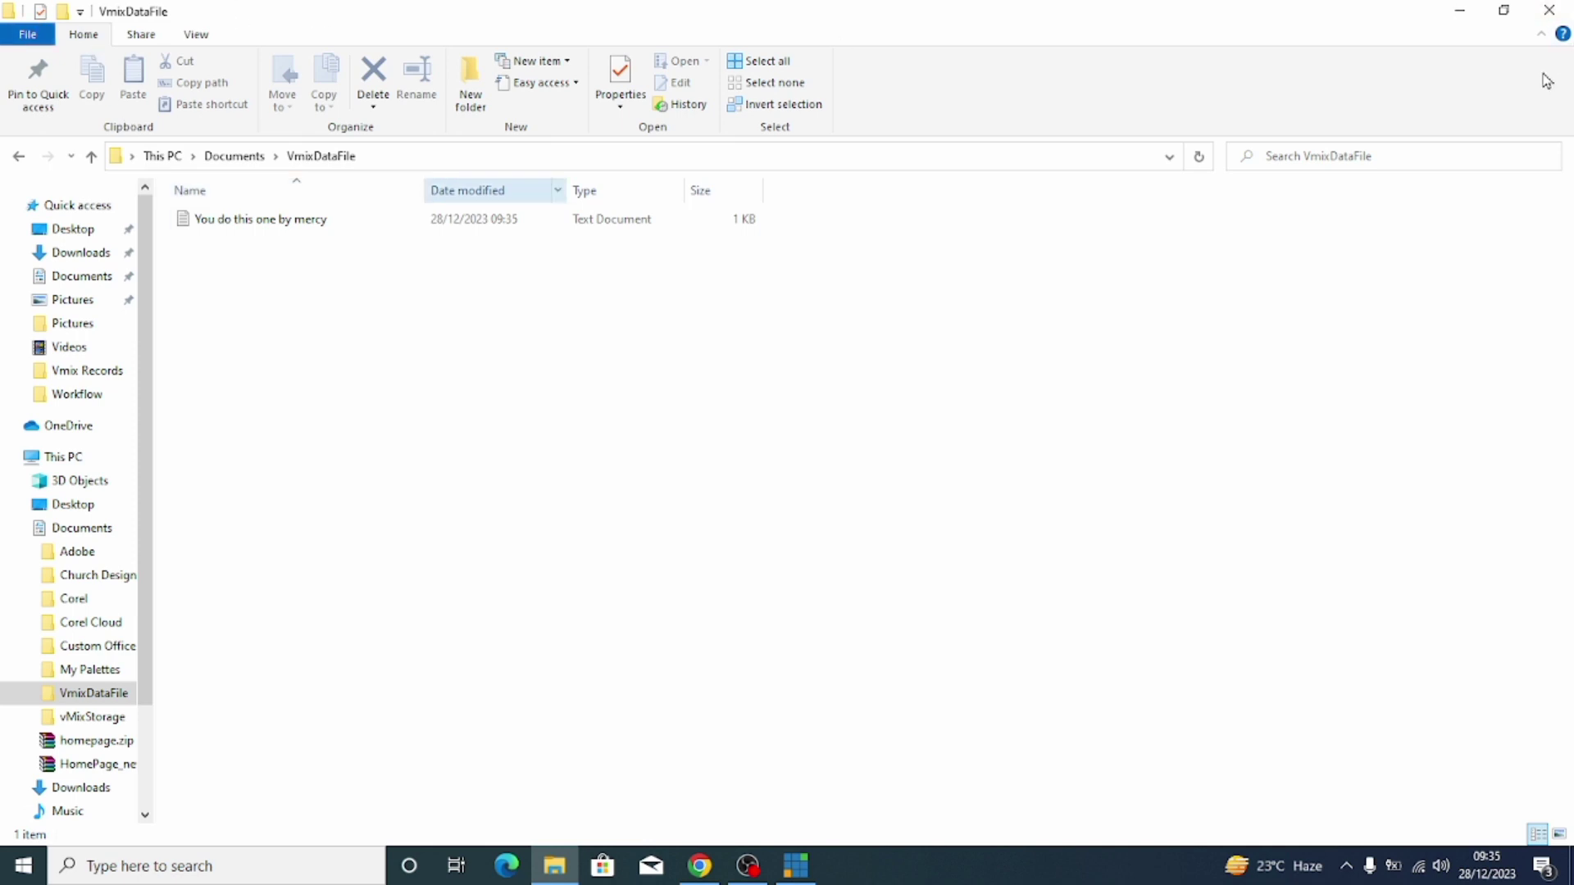
pyautogui.click(1541, 34)
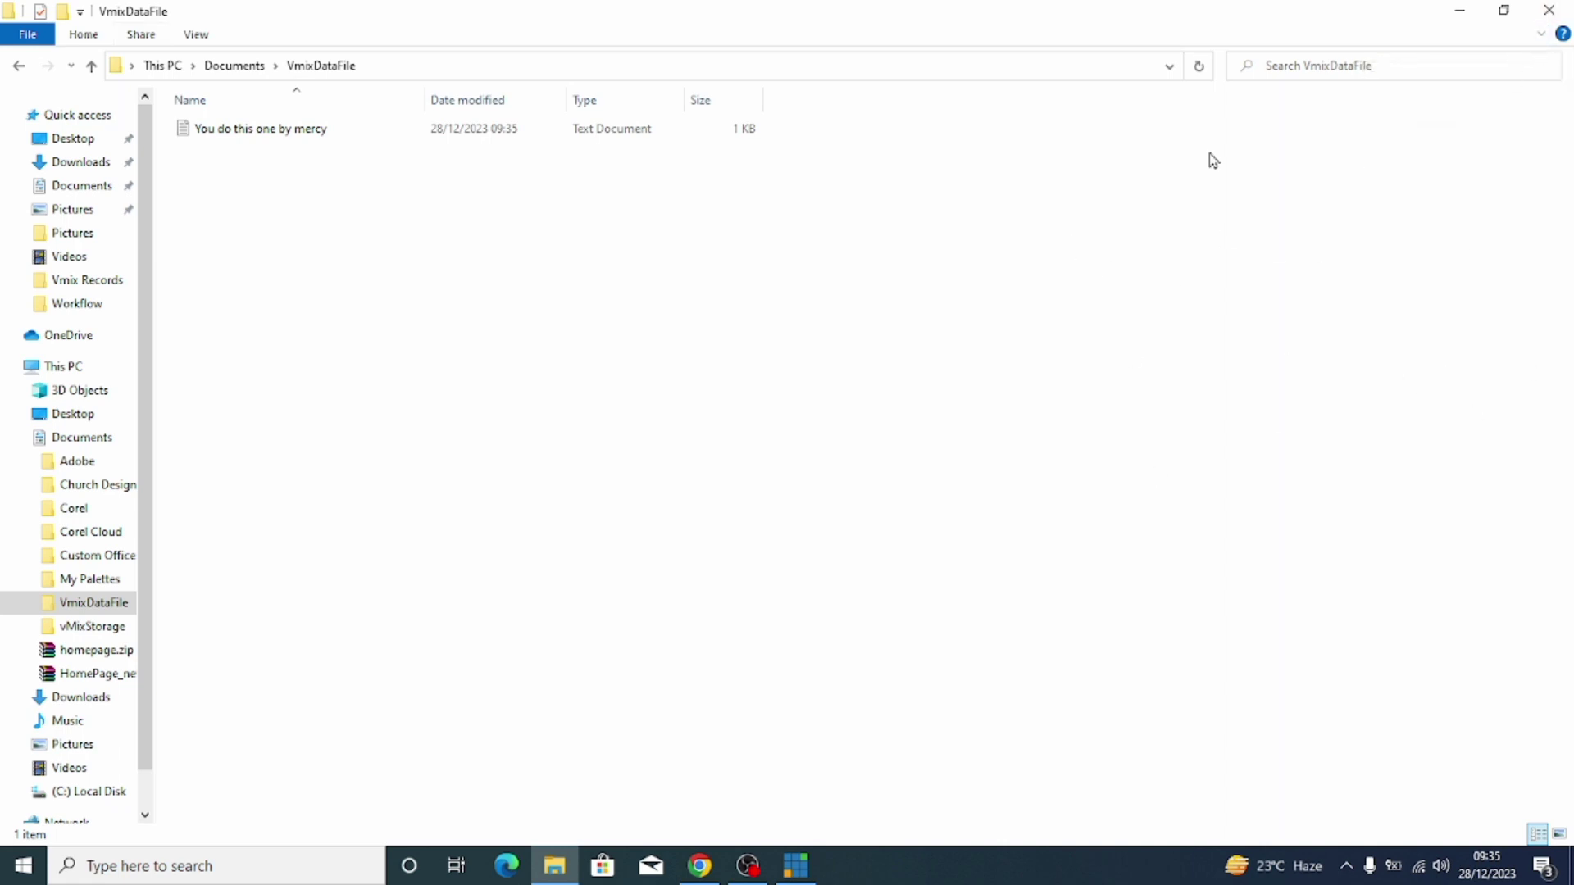
pyautogui.click(1541, 37)
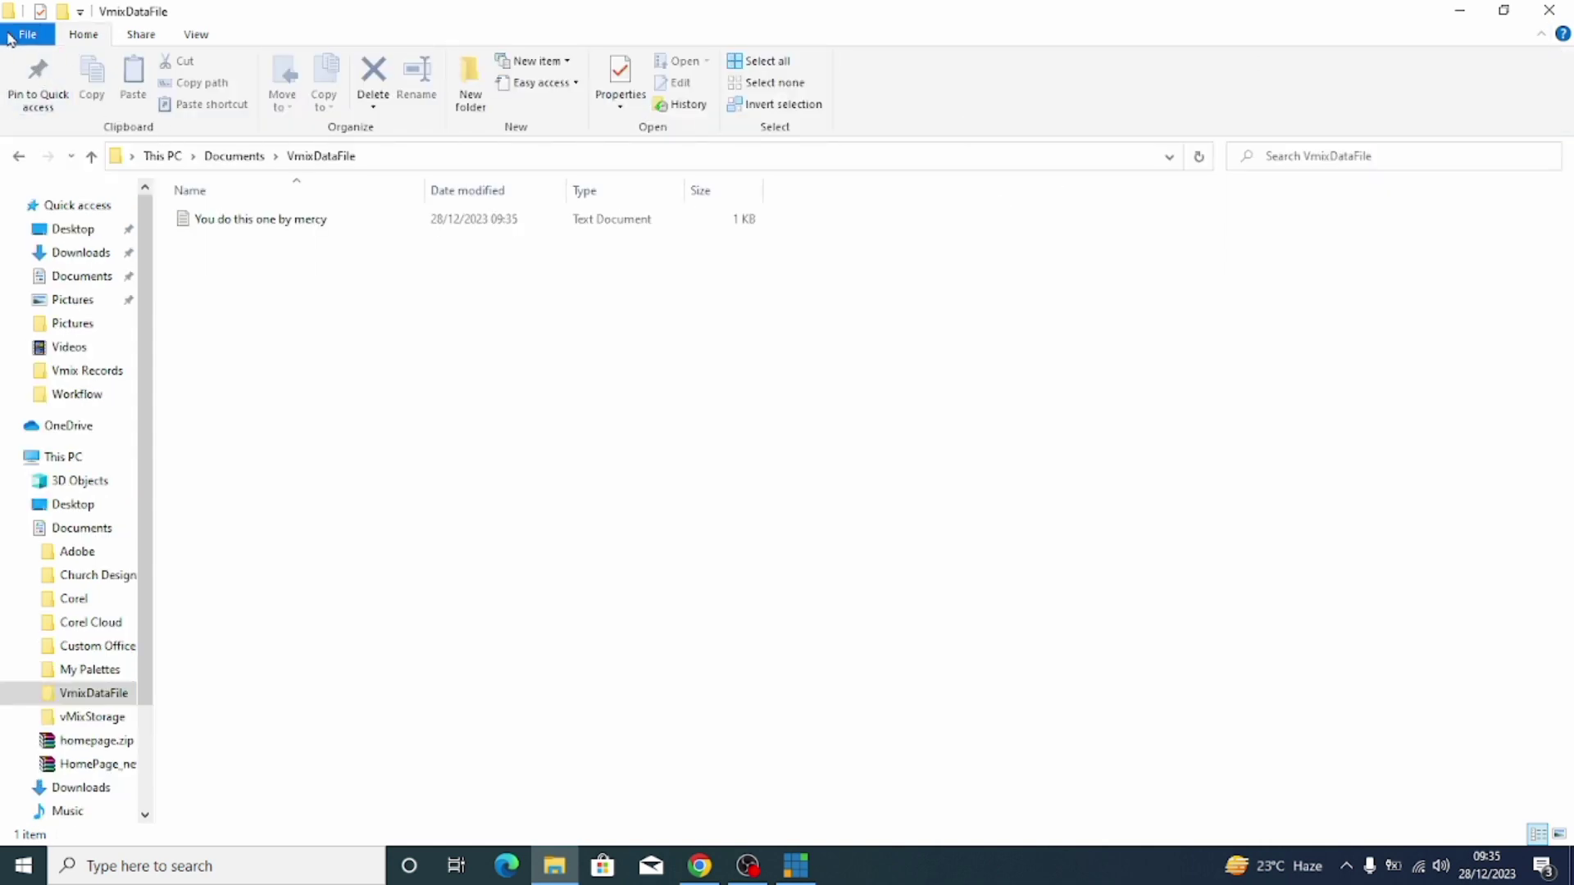
pyautogui.click(197, 35)
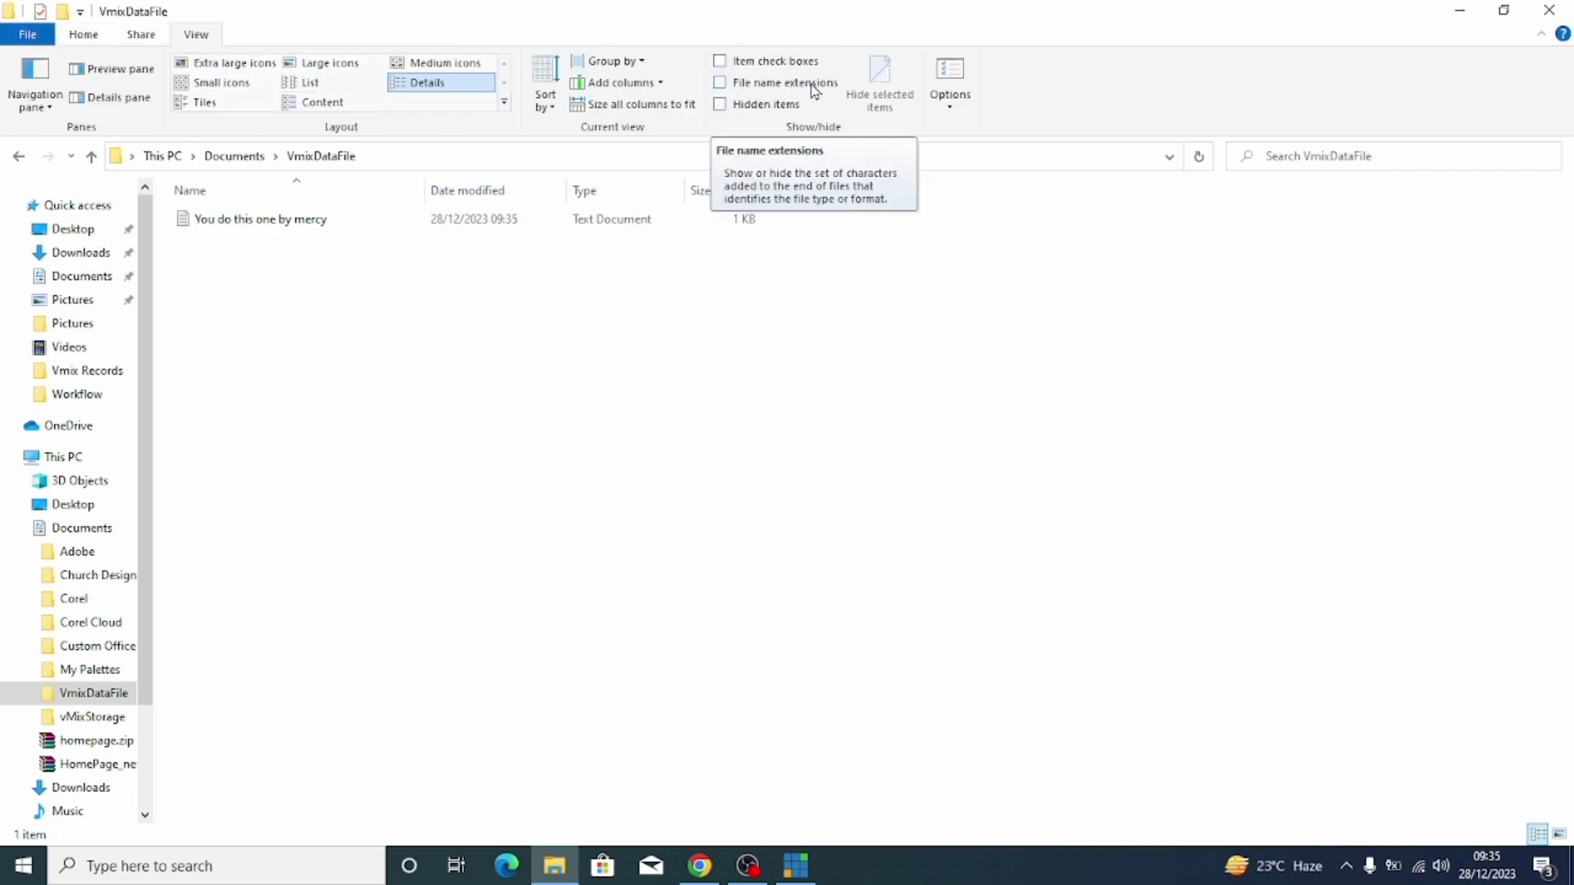
pyautogui.click(752, 88)
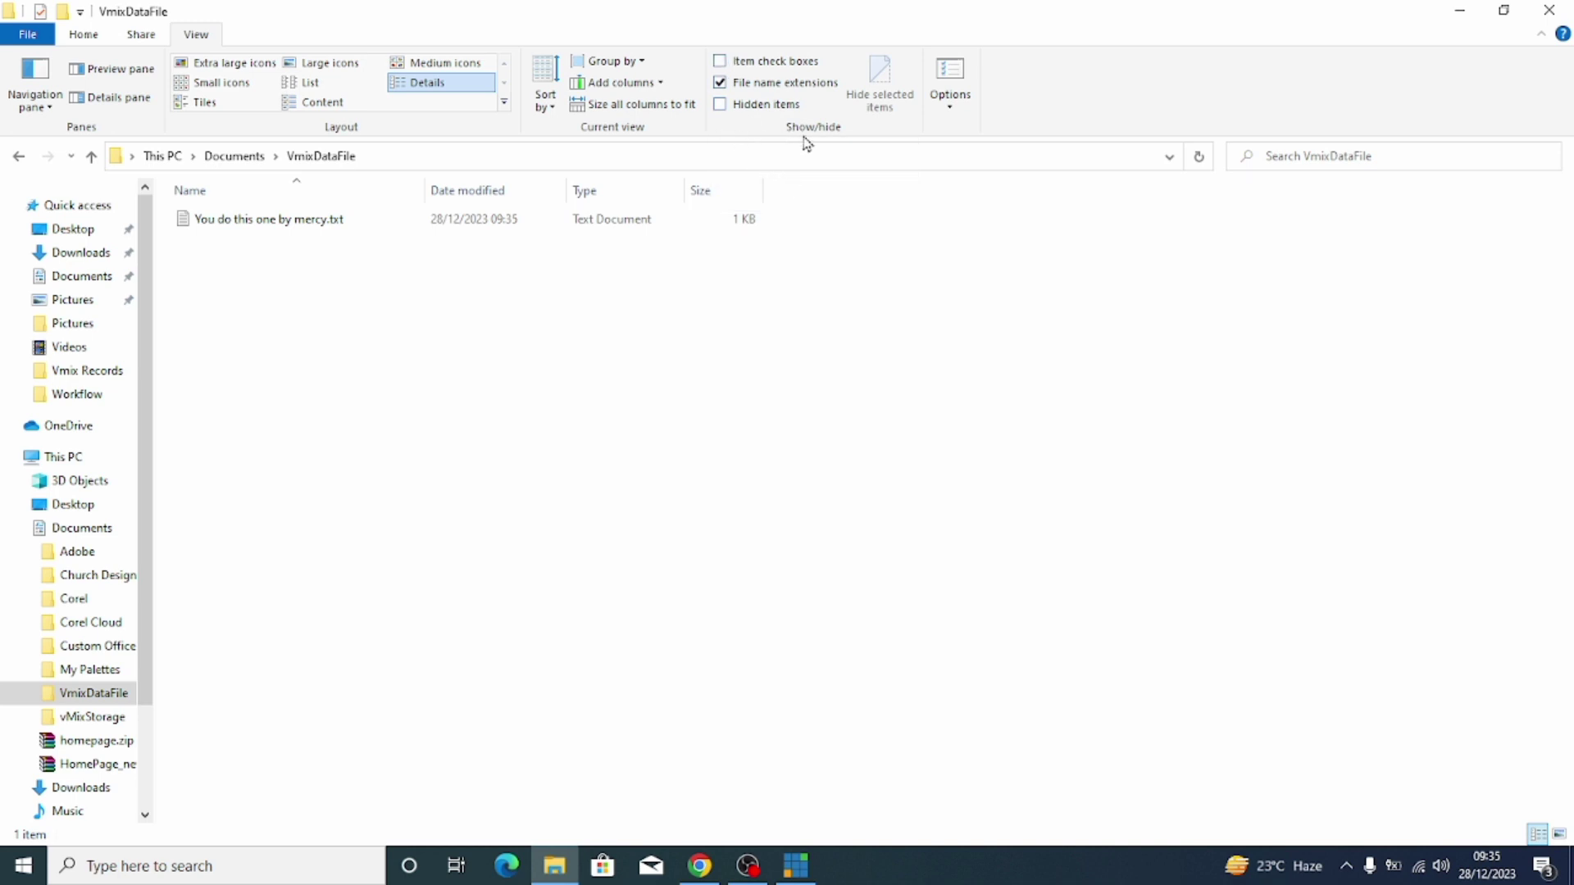
# Step: Turn off 'Hide extensions for known file types' in Folder Options and apply it
pyautogui.click(953, 109)
pyautogui.click(1002, 131)
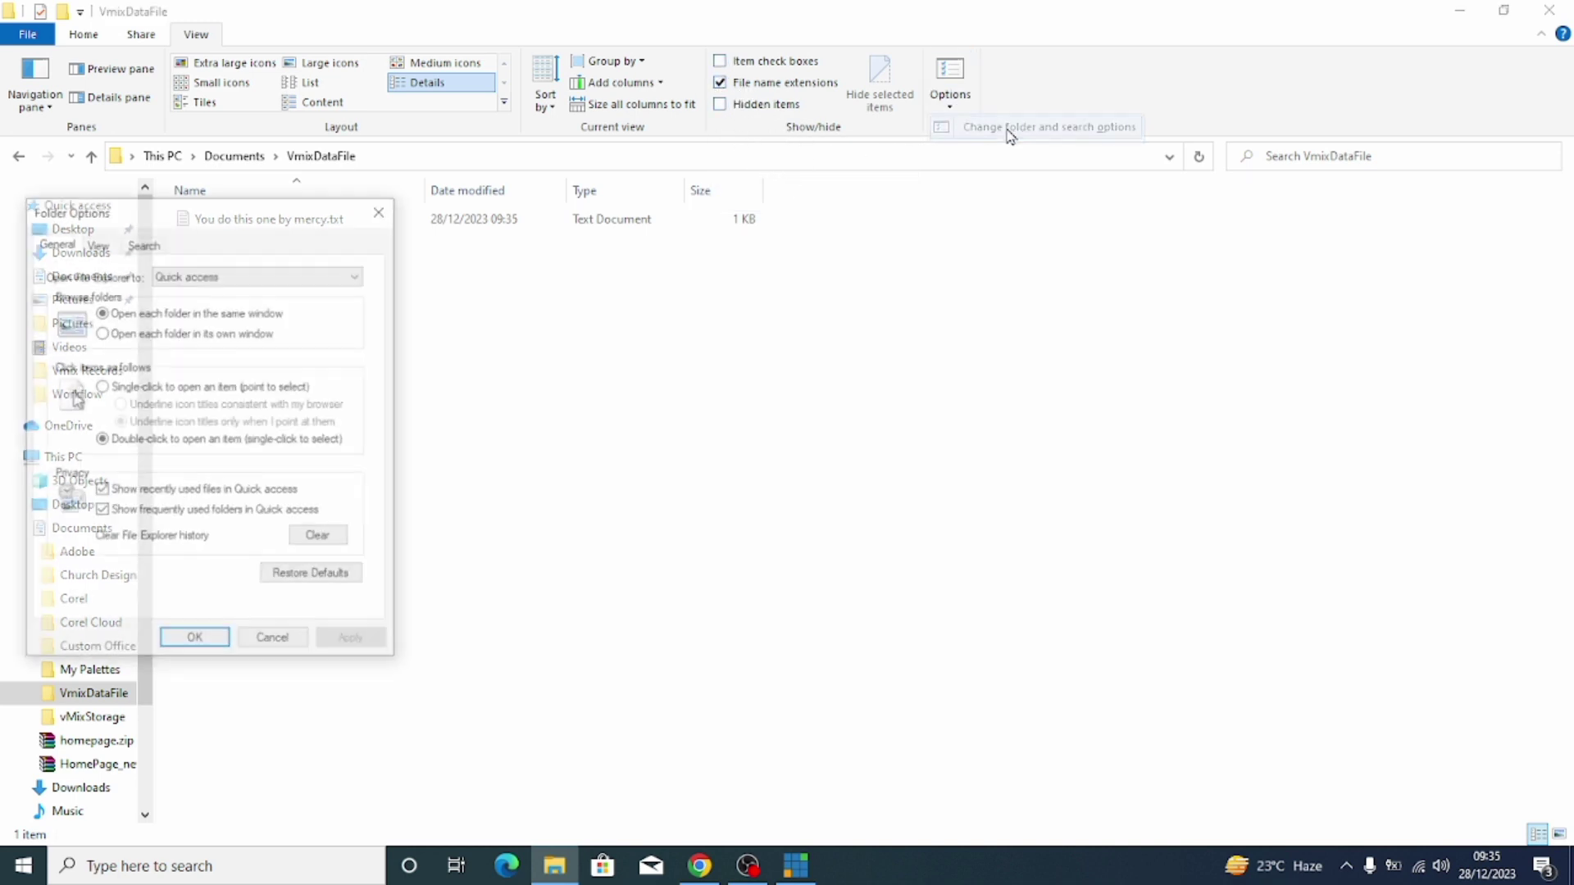
pyautogui.click(100, 241)
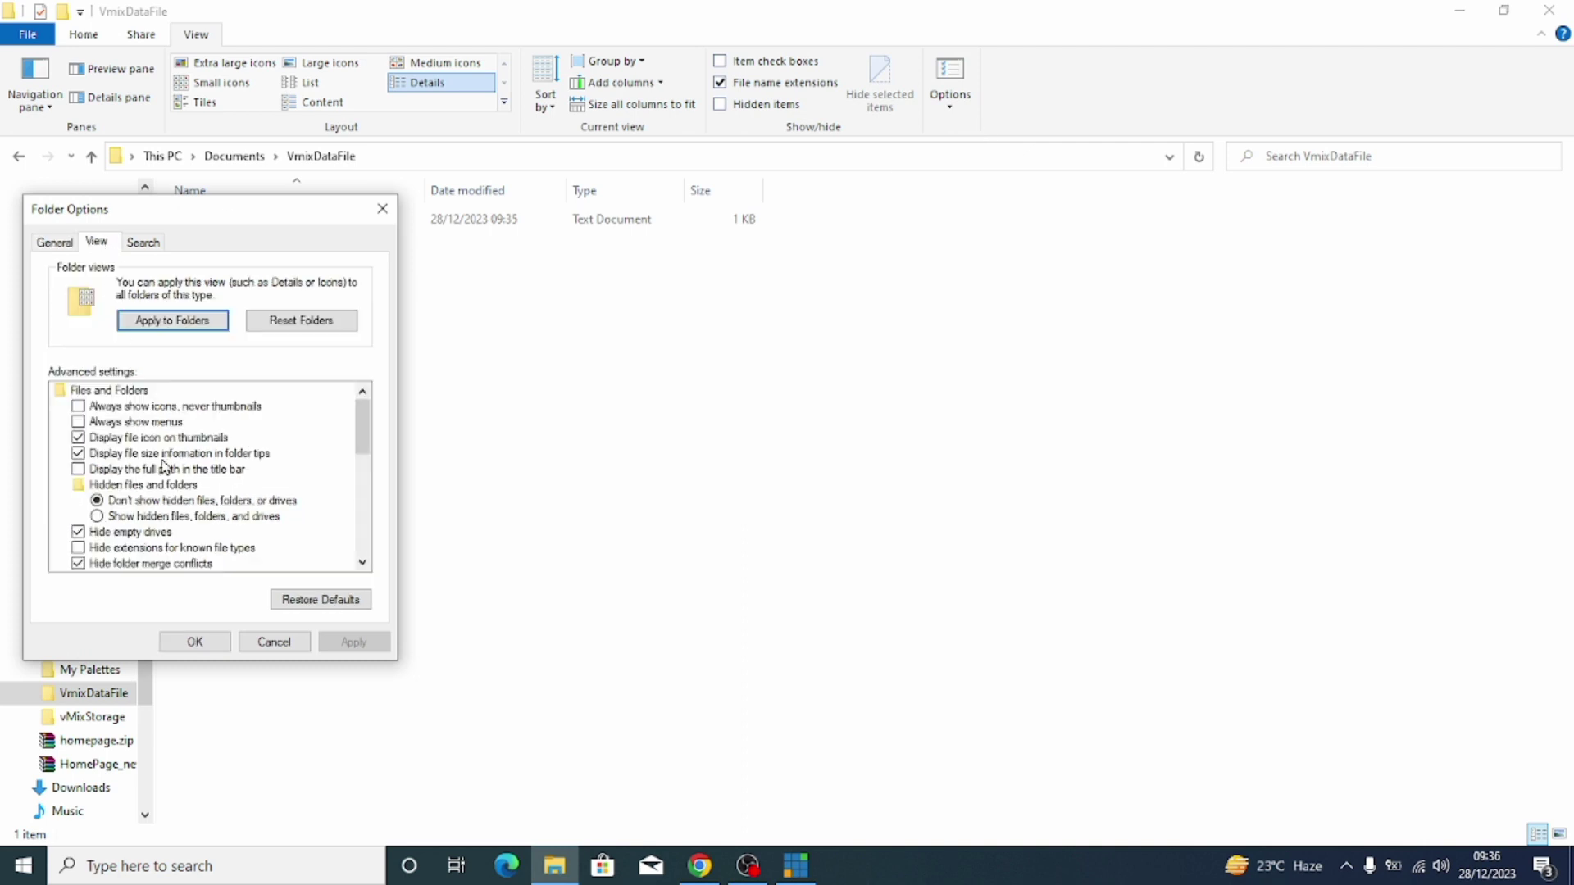
pyautogui.scroll(-2, 169, 476)
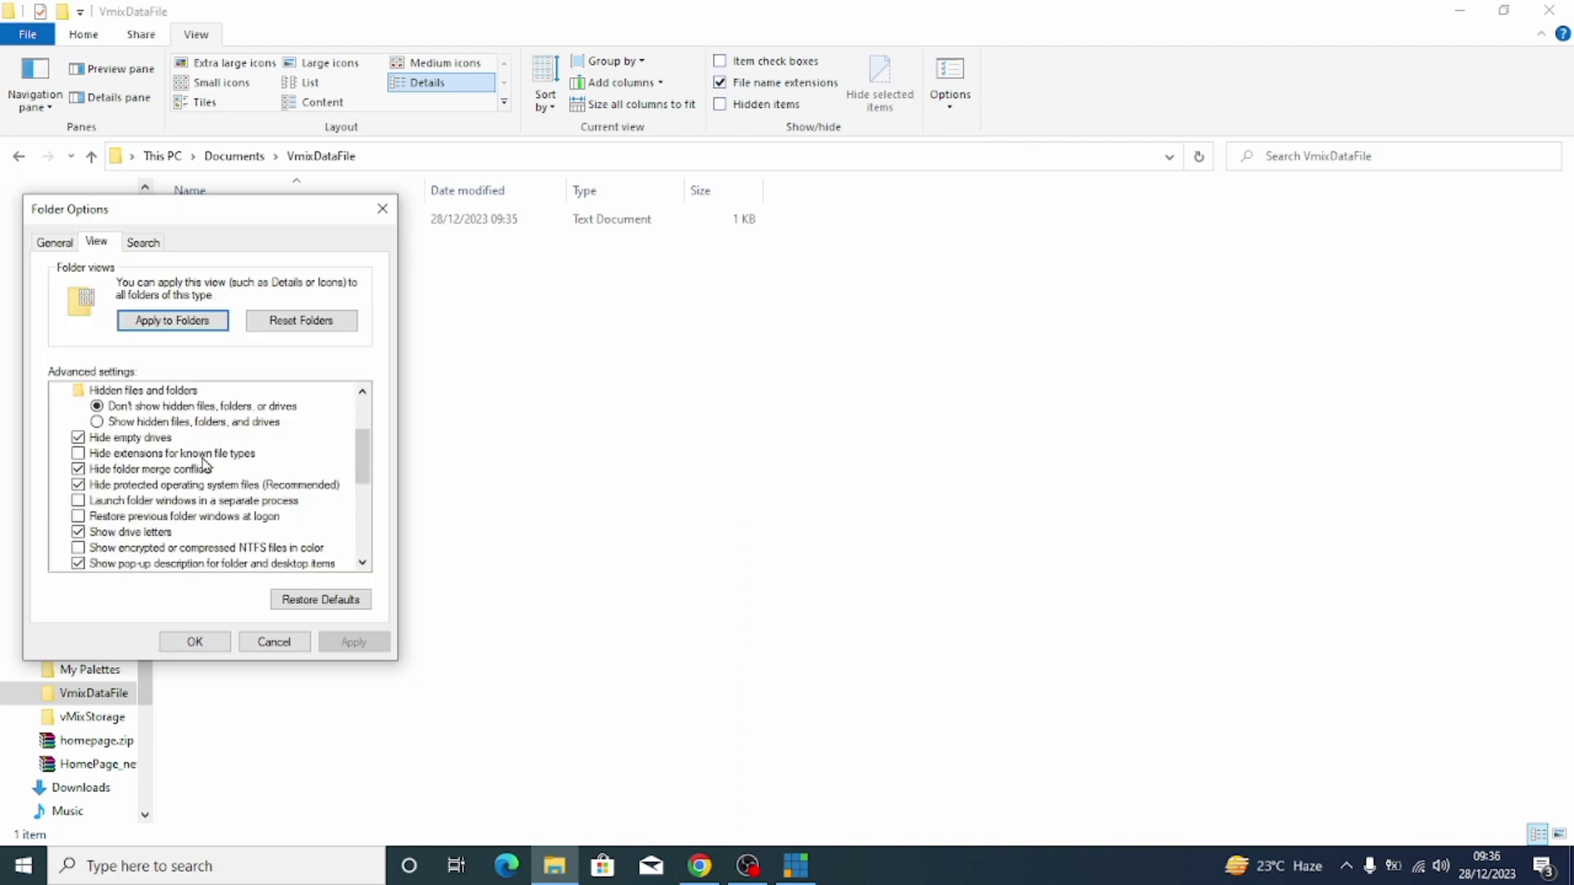
pyautogui.click(168, 455)
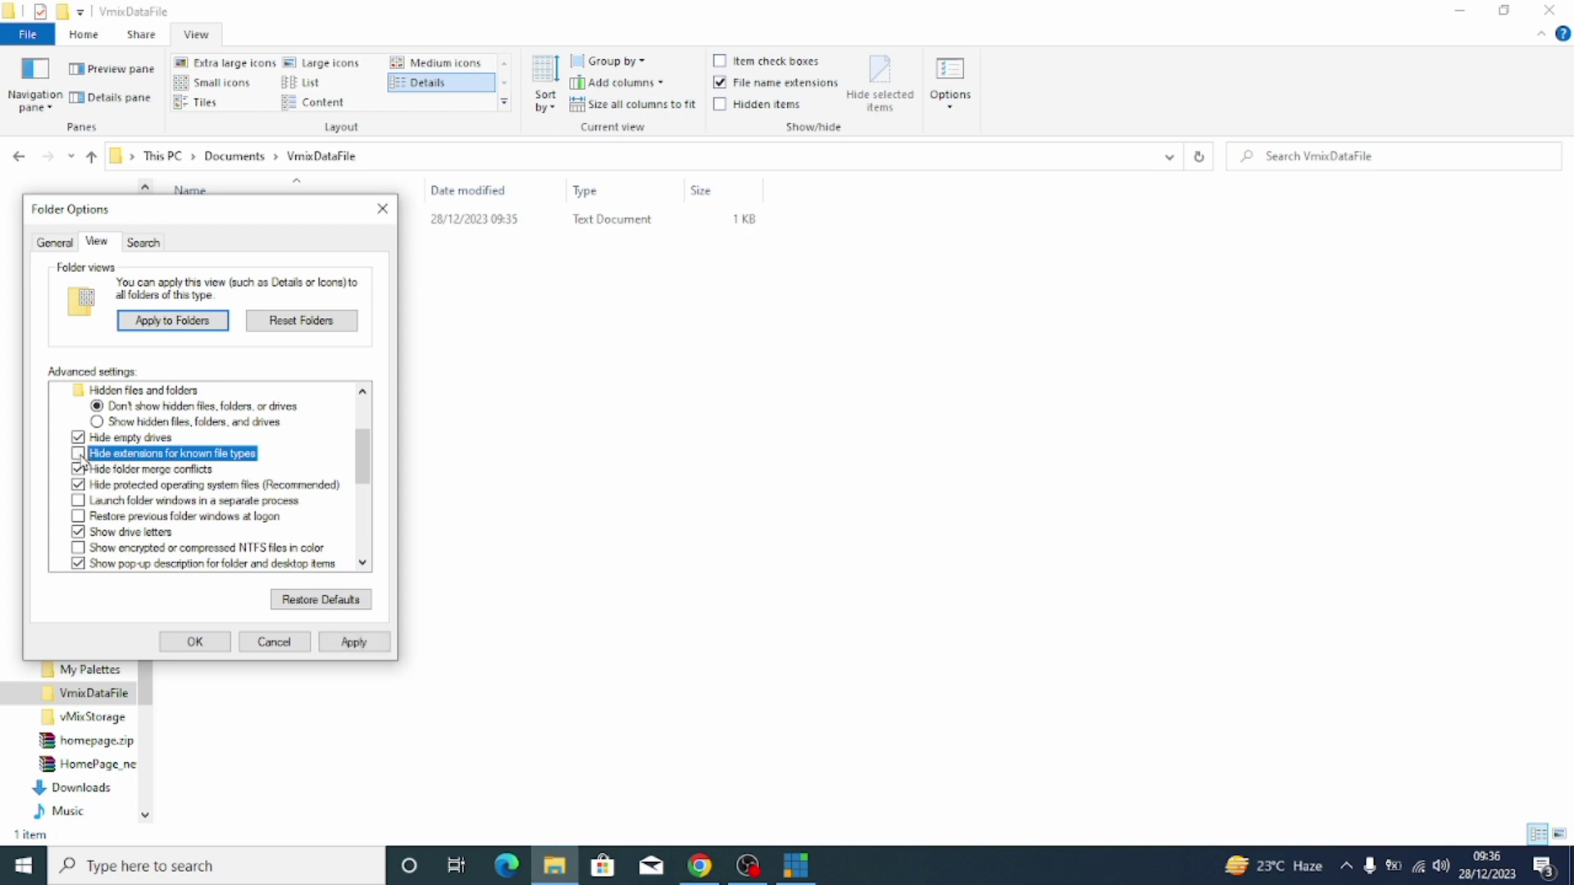
pyautogui.click(349, 645)
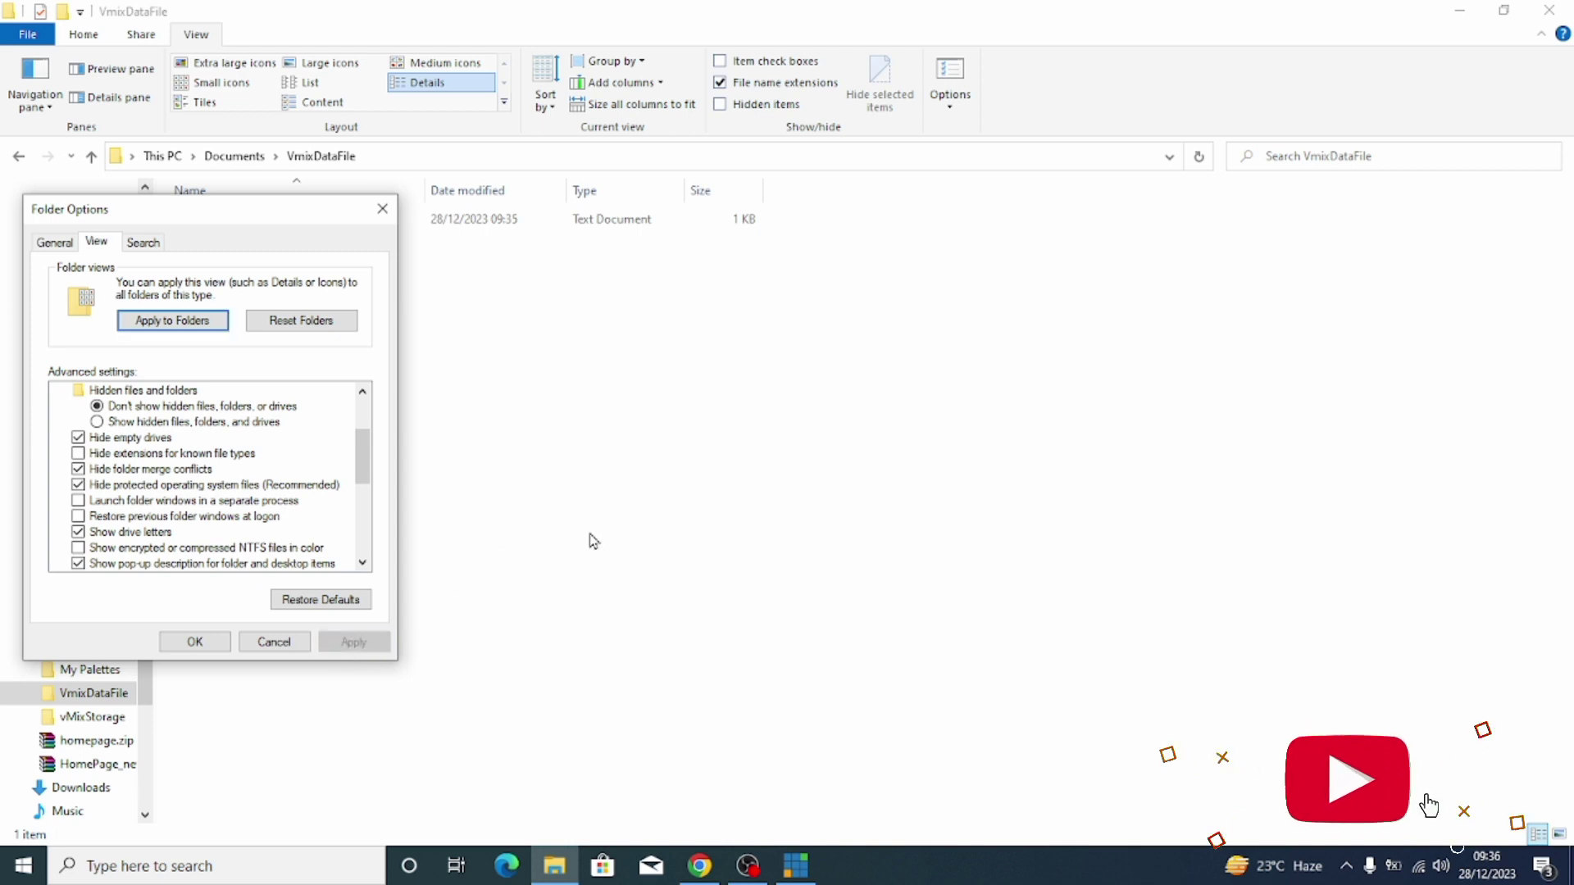
pyautogui.press('Return')
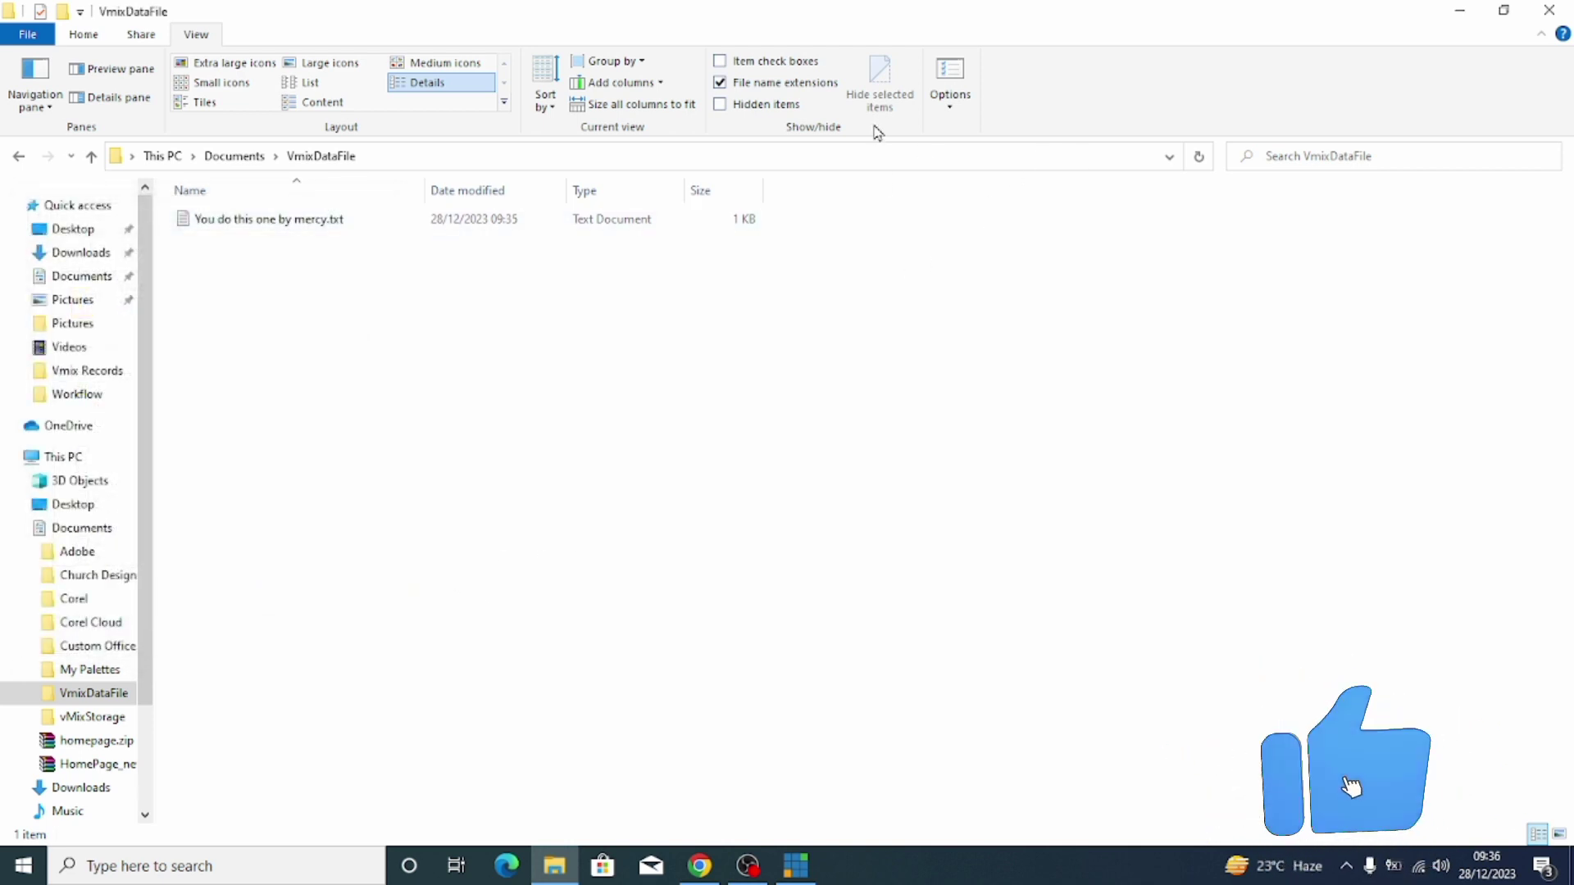
# Step: Rename the lyrics file's extension from .txt to .csv, accepting the extension-change warning
pyautogui.click(720, 88)
pyautogui.click(721, 89)
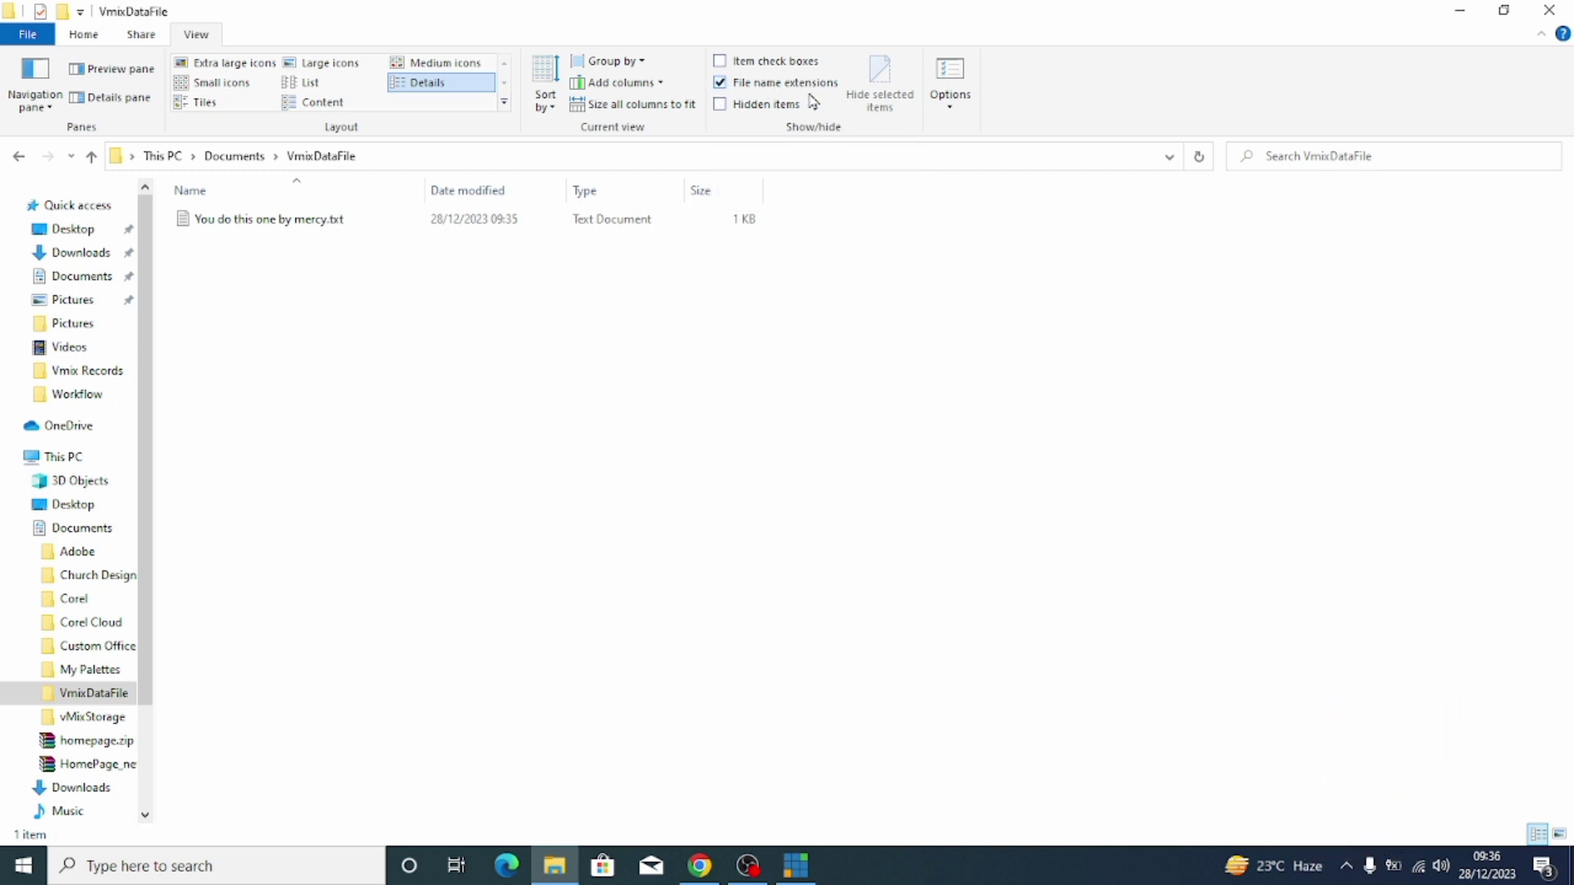
pyautogui.rightClick(338, 230)
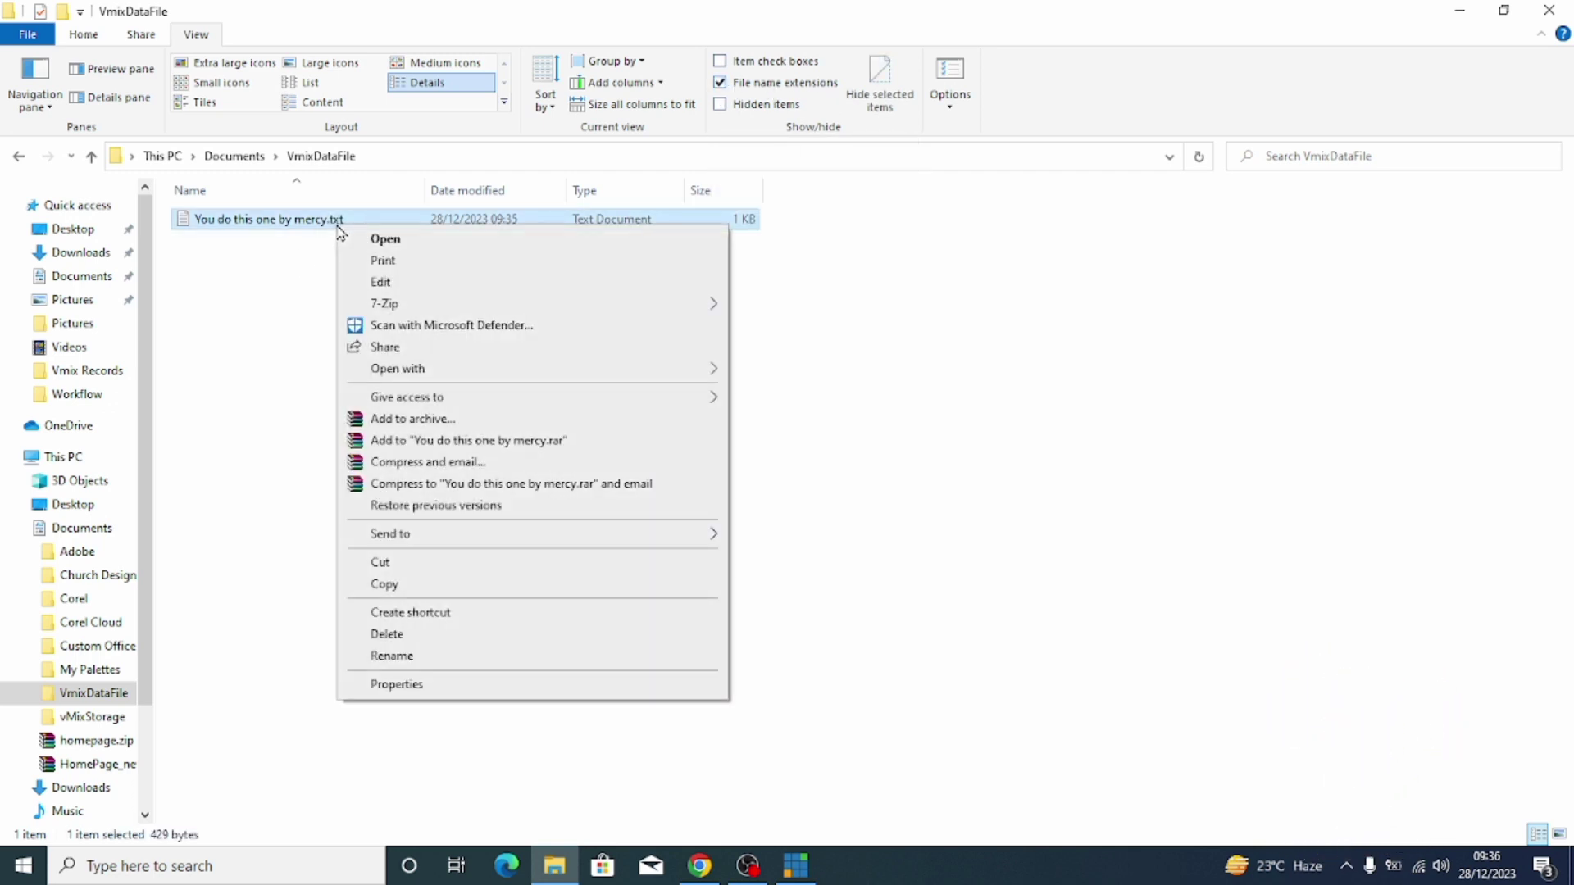
pyautogui.click(446, 656)
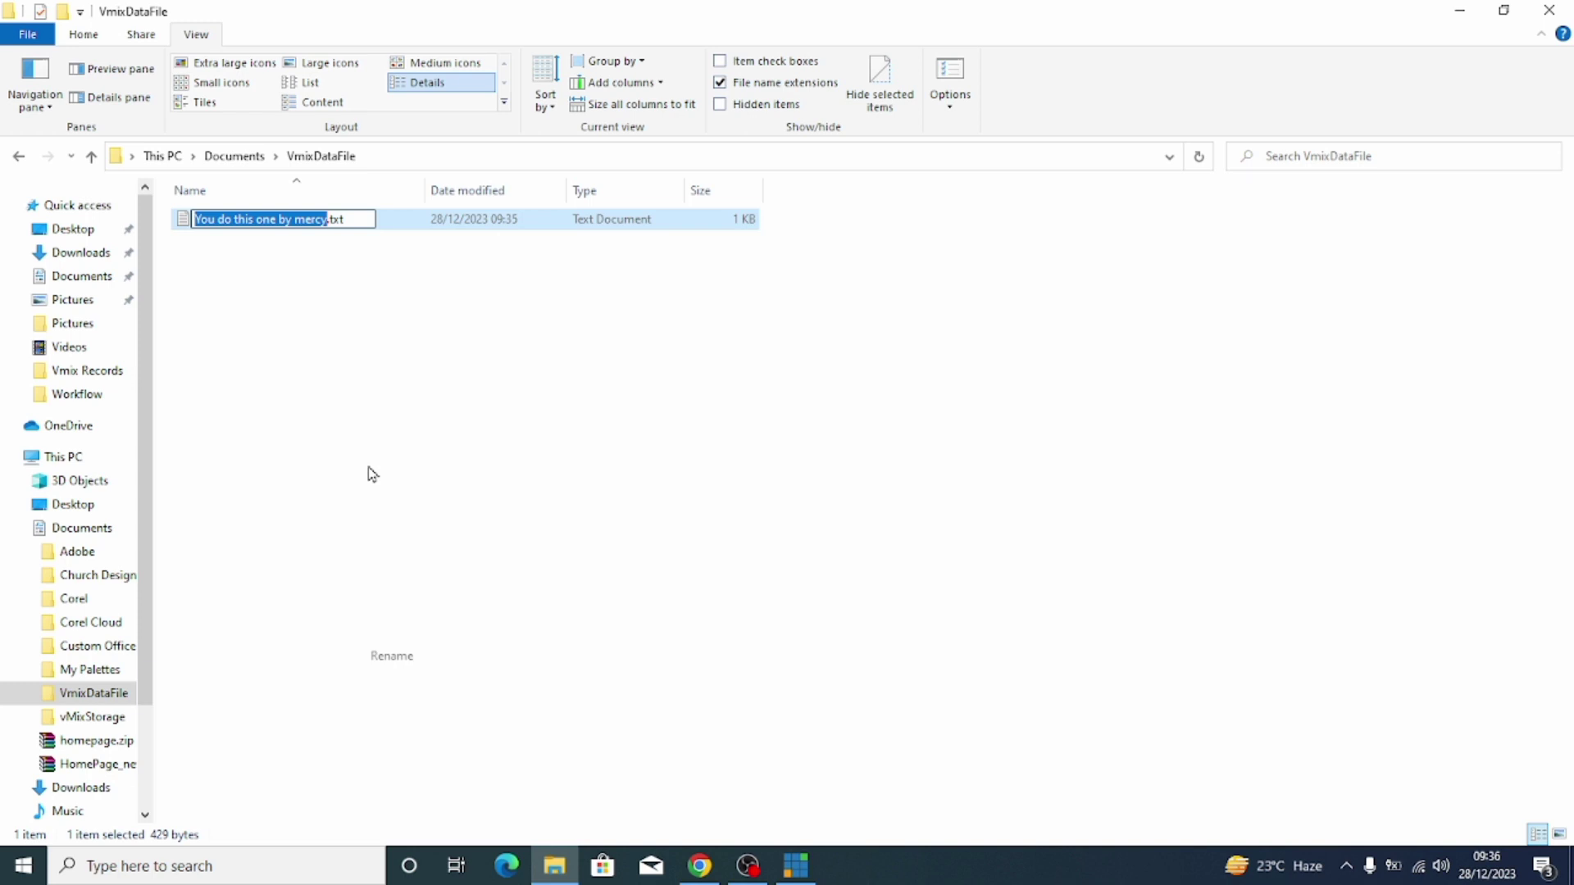
pyautogui.click(352, 220)
pyautogui.press('BackSpace')
pyautogui.press('BackSpace')
pyautogui.press('BackSpace')
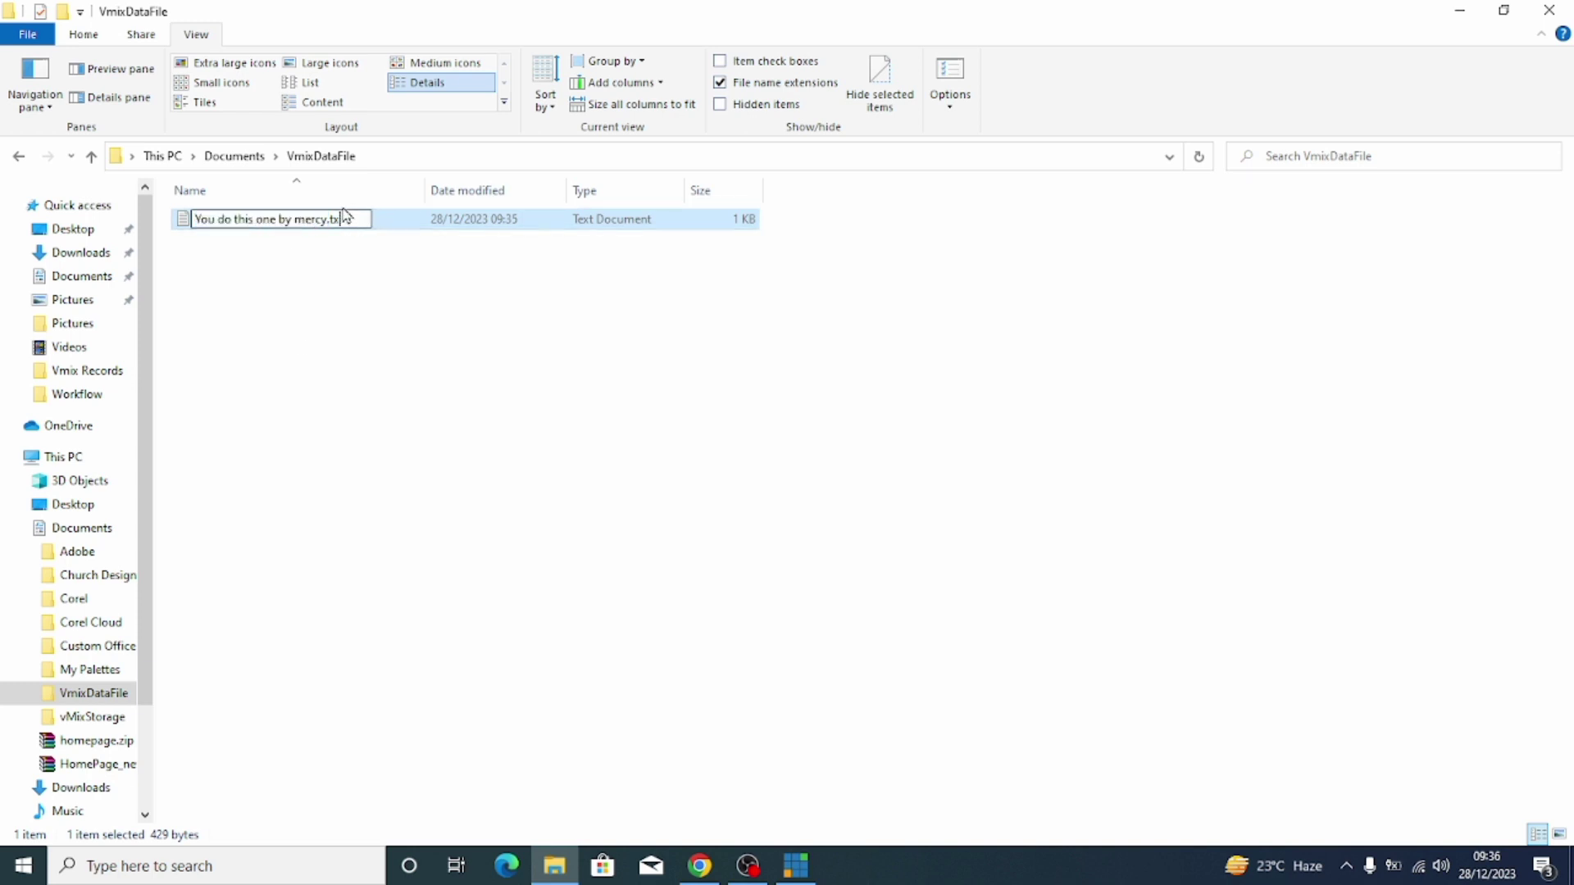
pyautogui.write('csv')
pyautogui.press('Return')
pyautogui.click(877, 447)
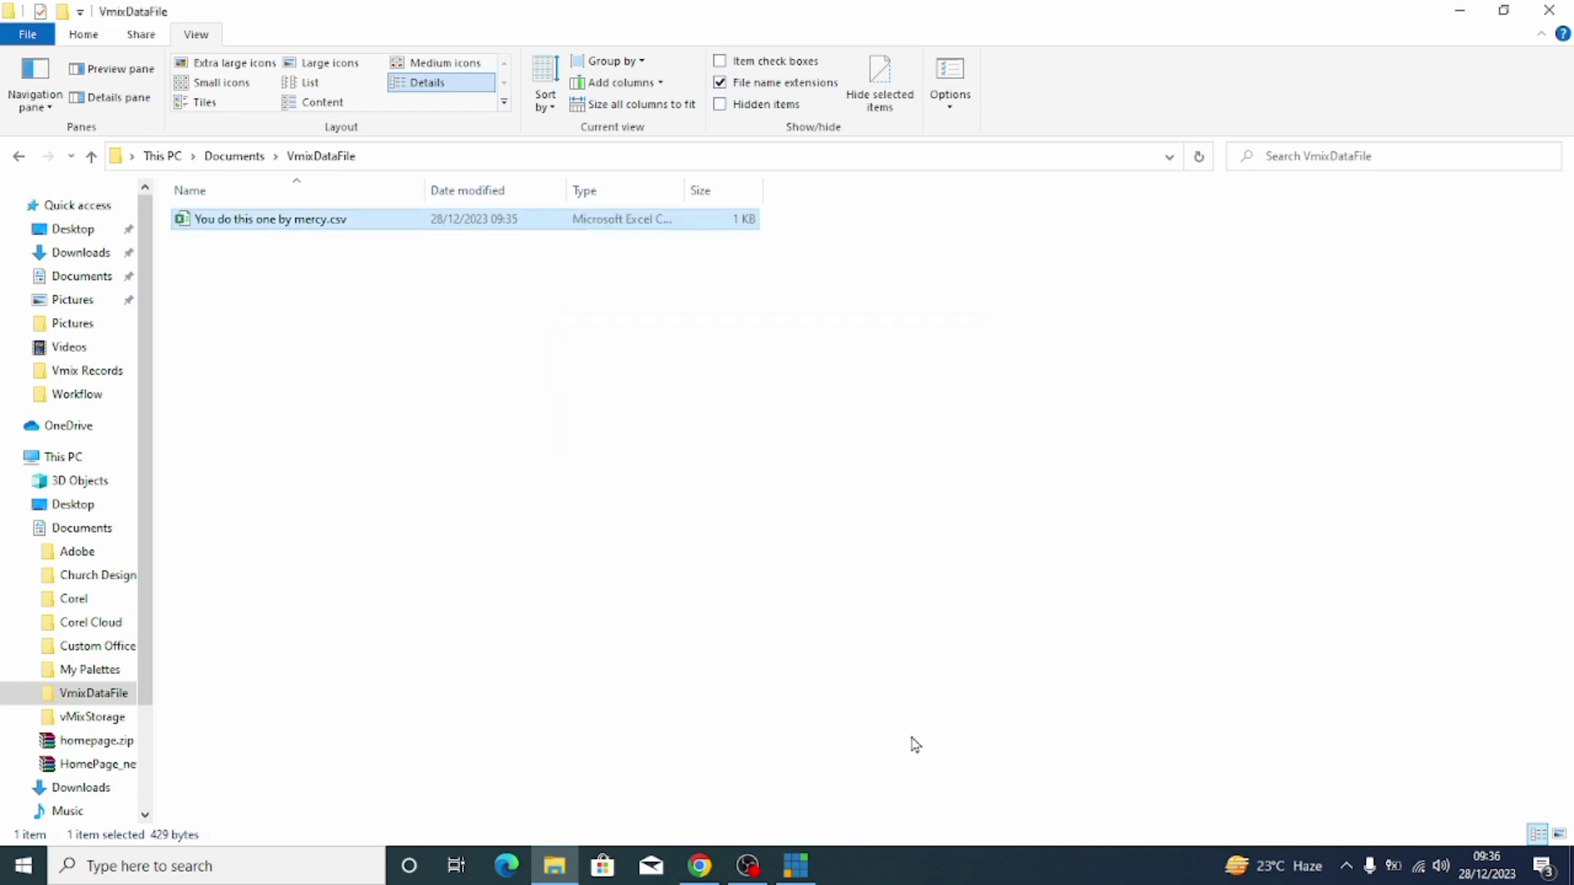
pyautogui.click(796, 866)
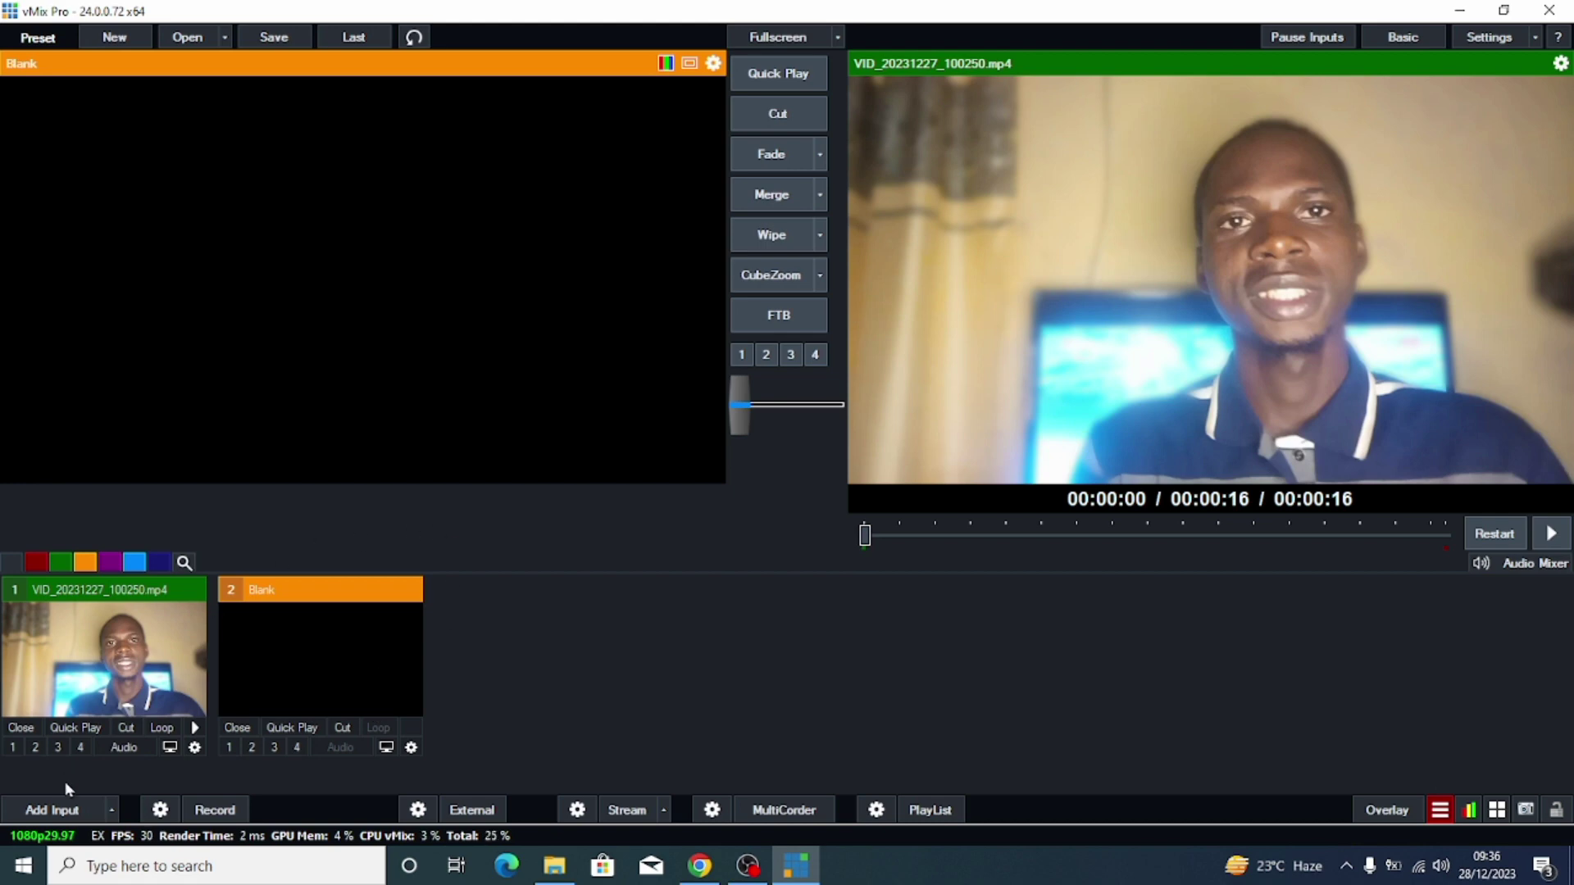
# Step: Pick the Title 40- Songs Black thumbnail from Add Input's Title / XAML GT Title list
pyautogui.click(65, 815)
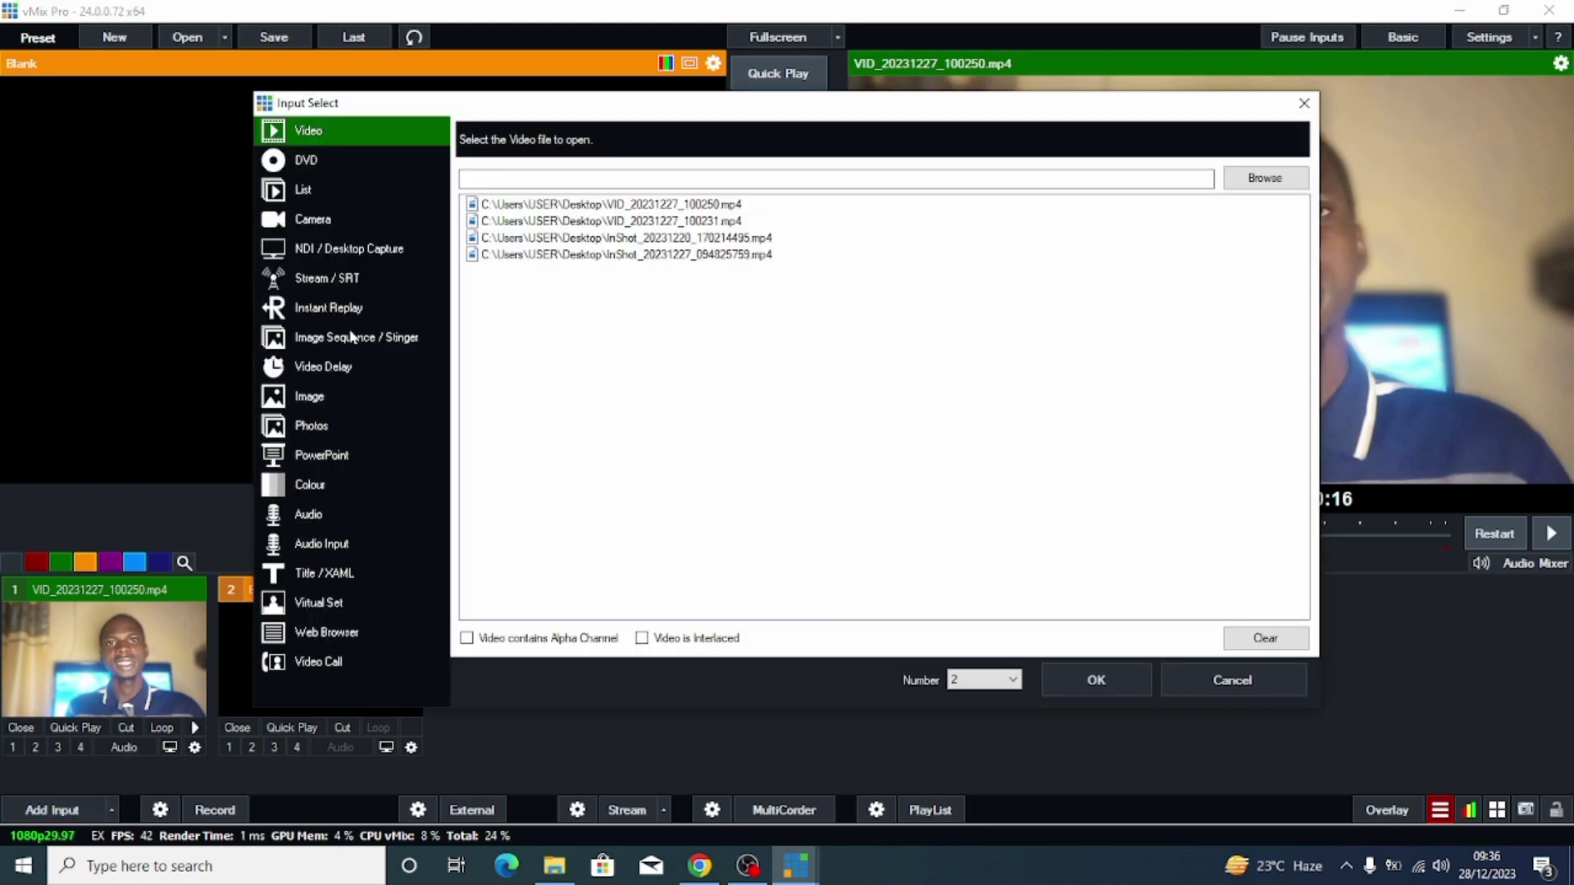
pyautogui.click(307, 581)
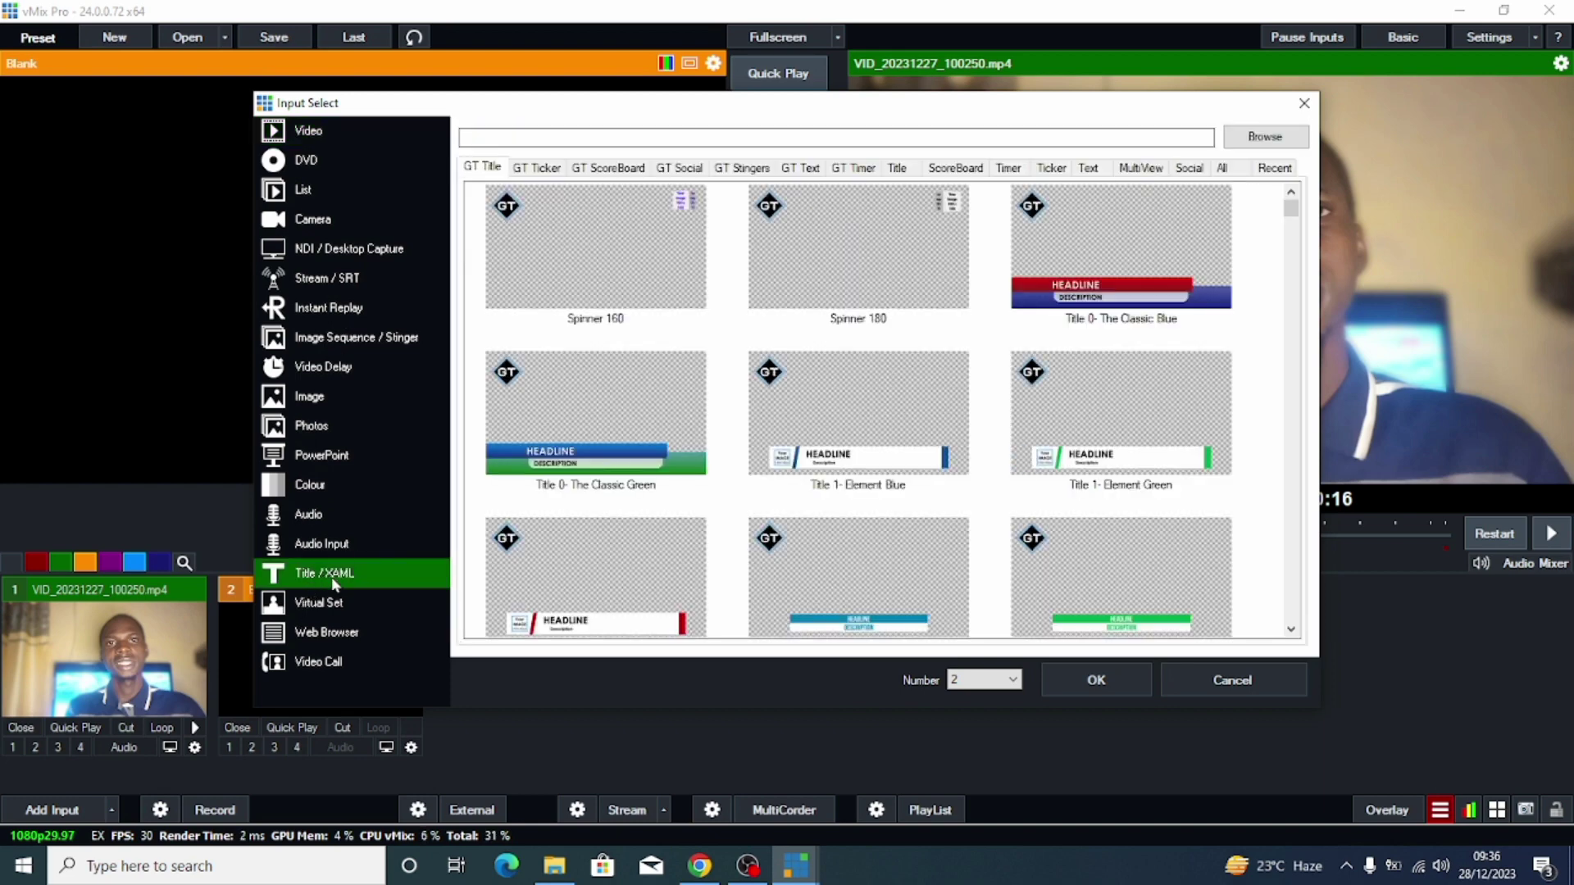
pyautogui.scroll(-15, 803, 446)
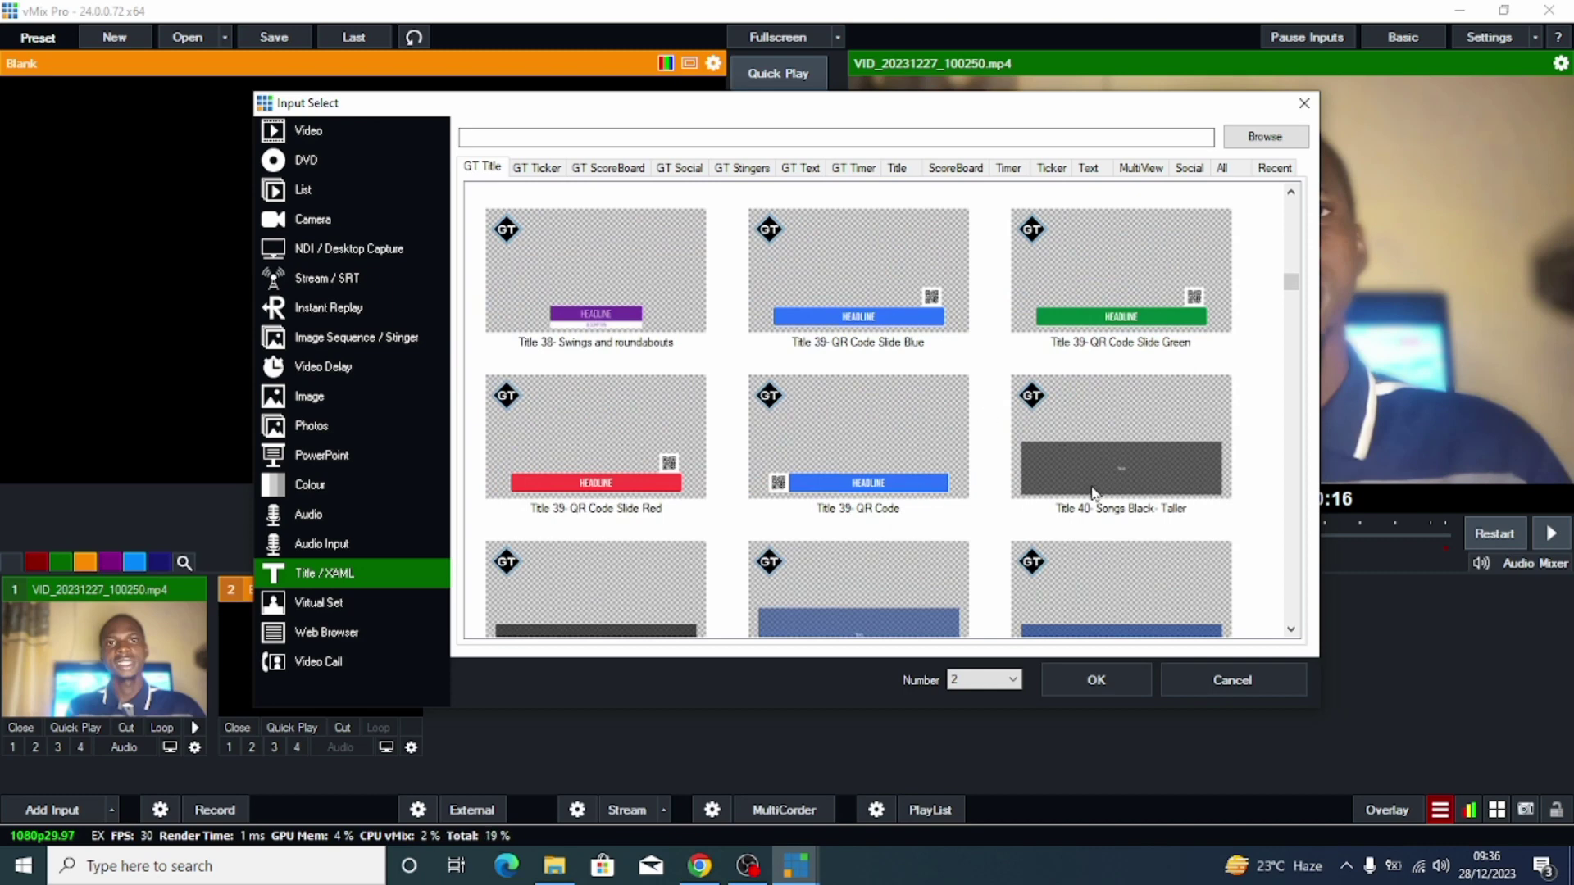
pyautogui.scroll(-3, 983, 475)
pyautogui.click(604, 387)
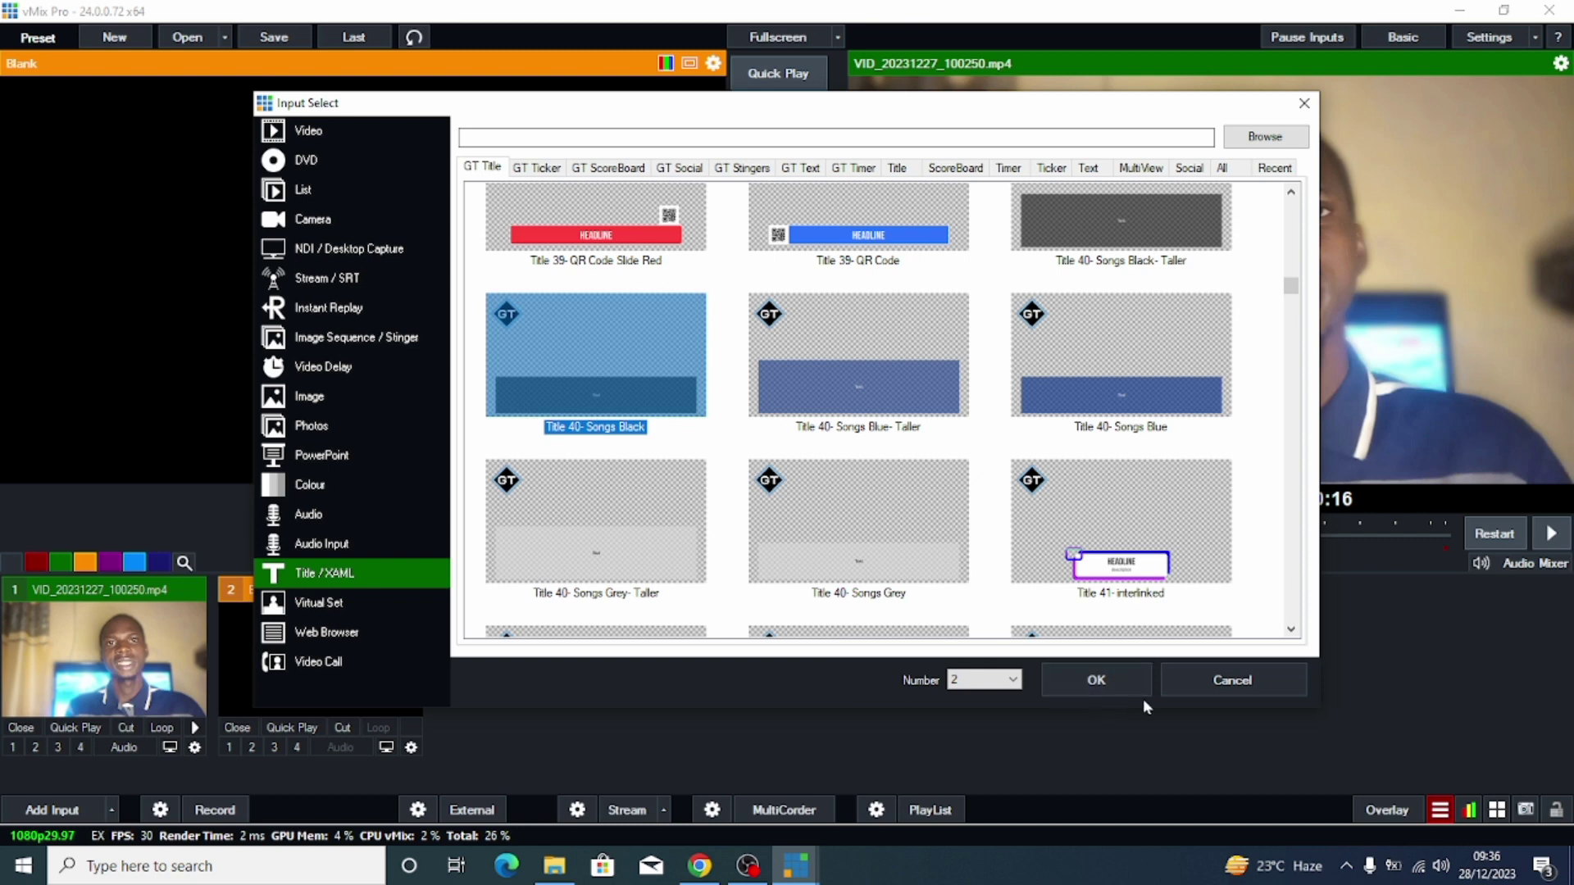
# Step: Add Title 40- Songs Black as input 2 and open its Data Sources manager
pyautogui.click(1097, 682)
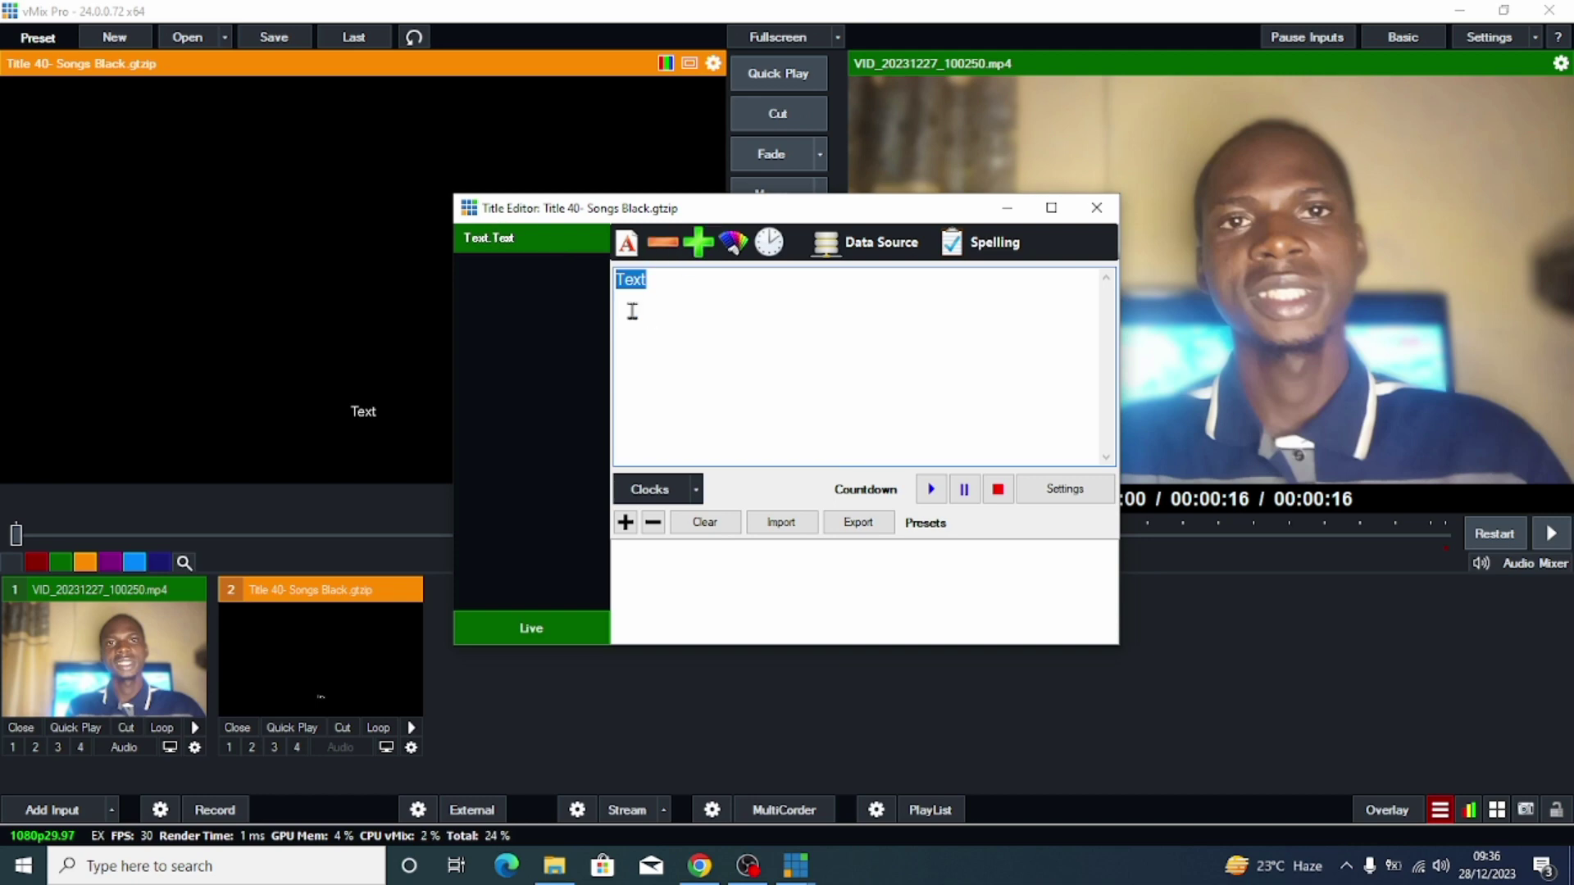
pyautogui.click(882, 246)
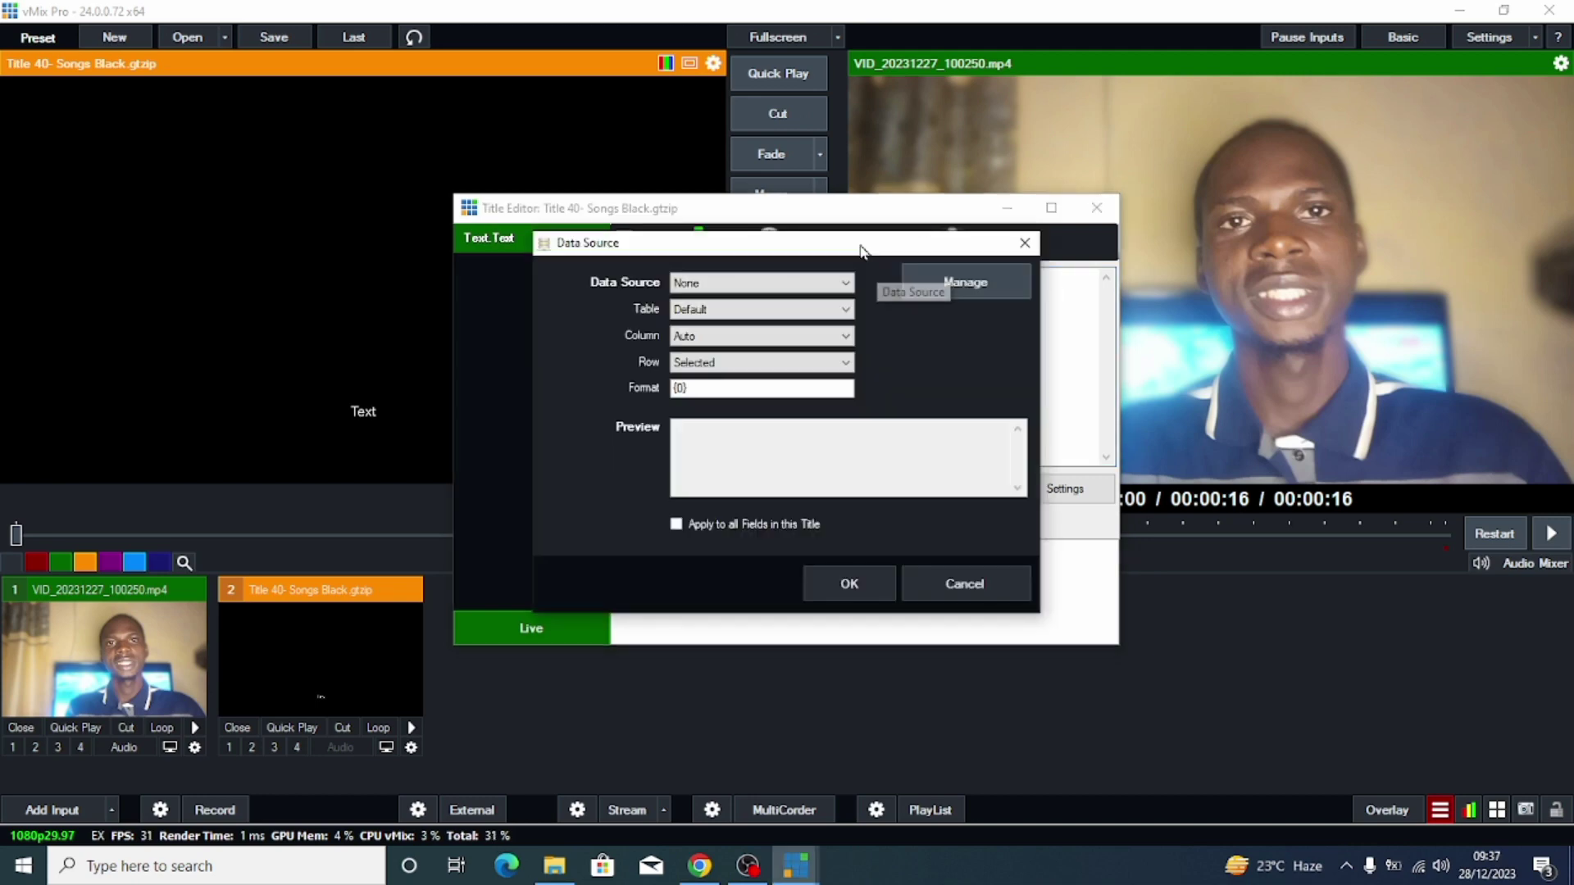
pyautogui.click(958, 287)
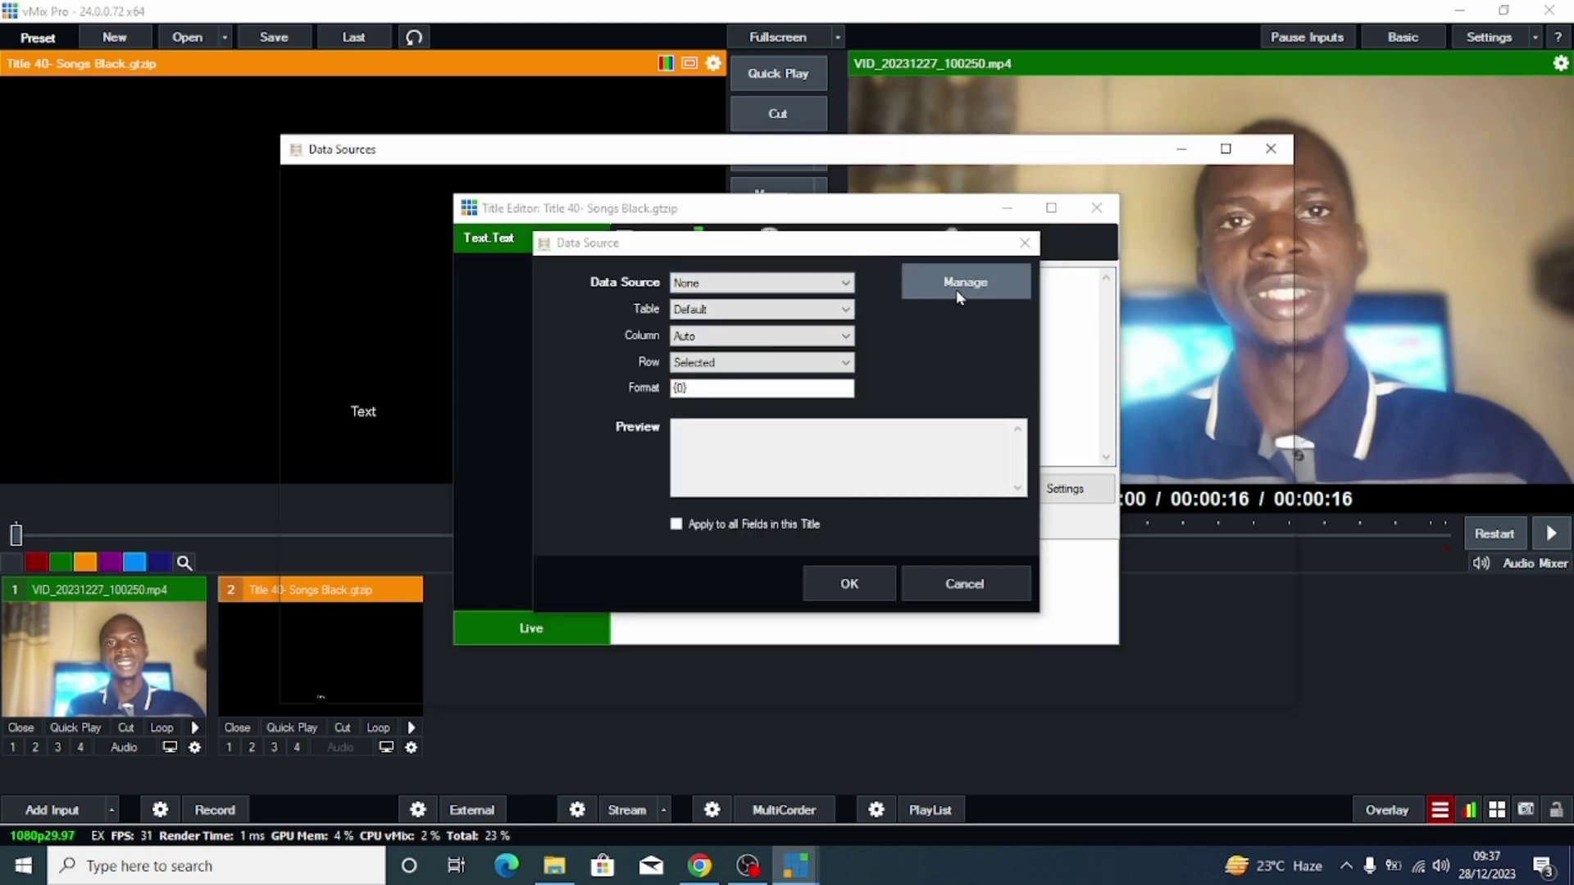
# Step: Delete the old 'You do this one' CSV data source
pyautogui.scroll(-1, 463, 451)
pyautogui.scroll(1, 439, 461)
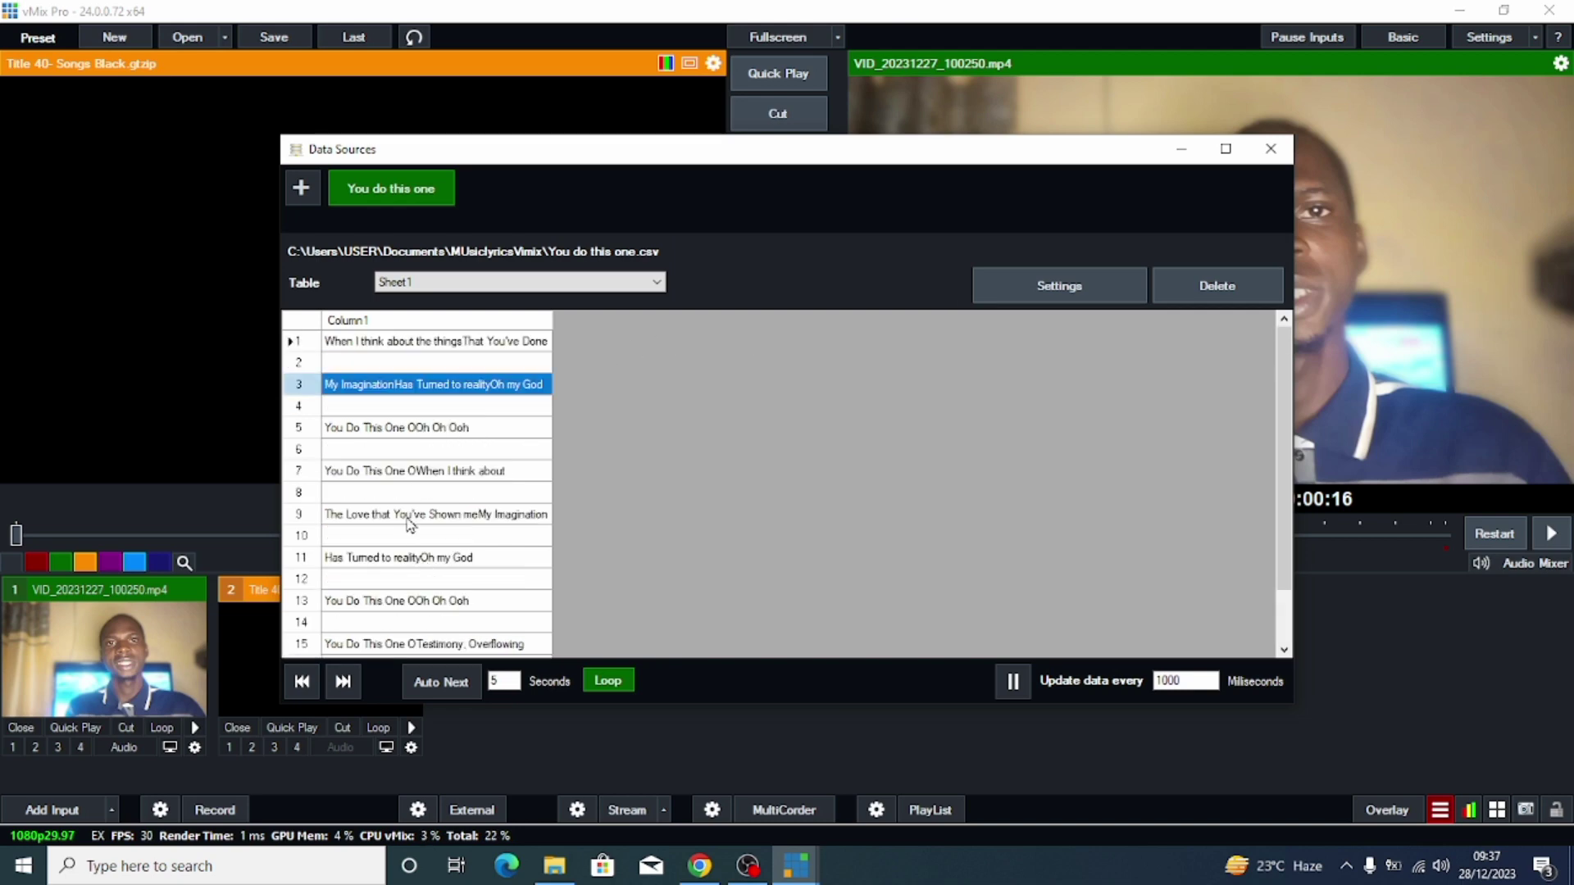
pyautogui.scroll(-1, 367, 456)
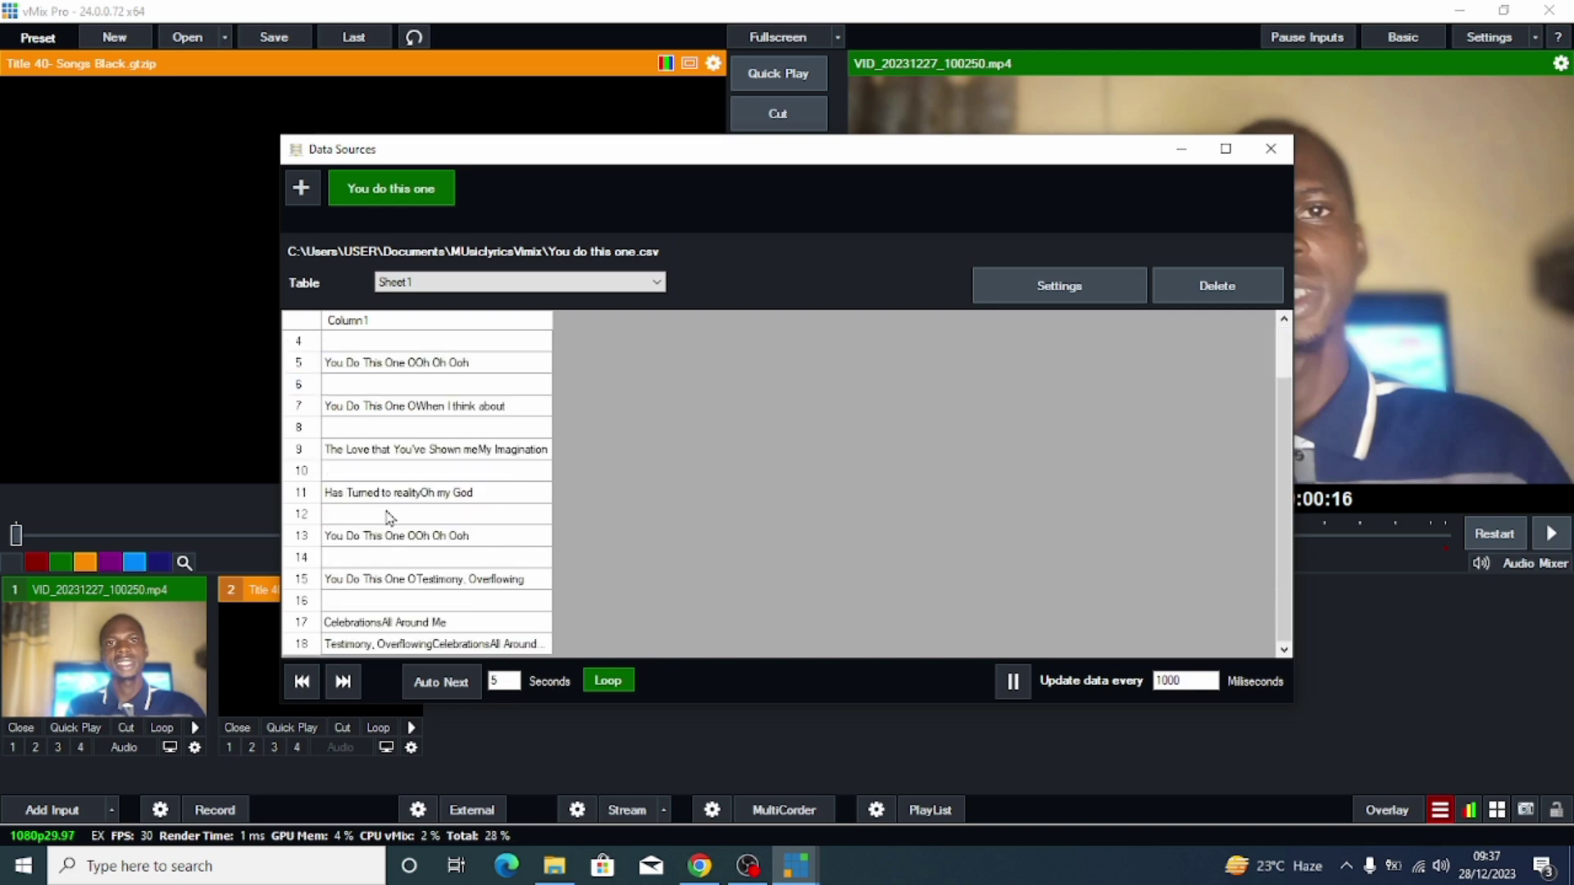
pyautogui.scroll(1, 389, 517)
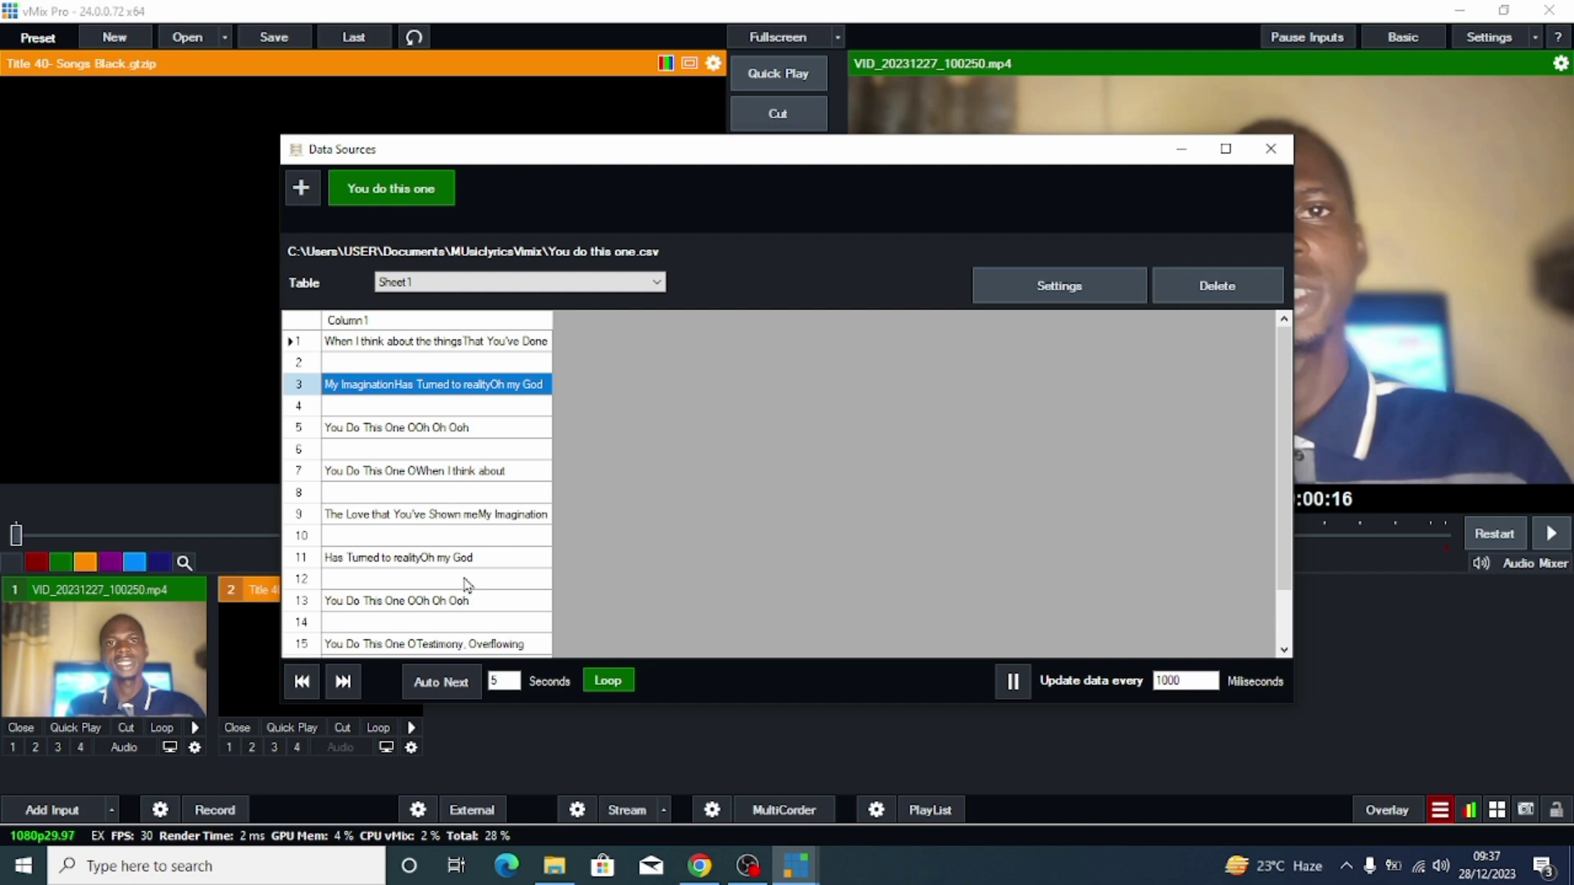
pyautogui.click(1215, 278)
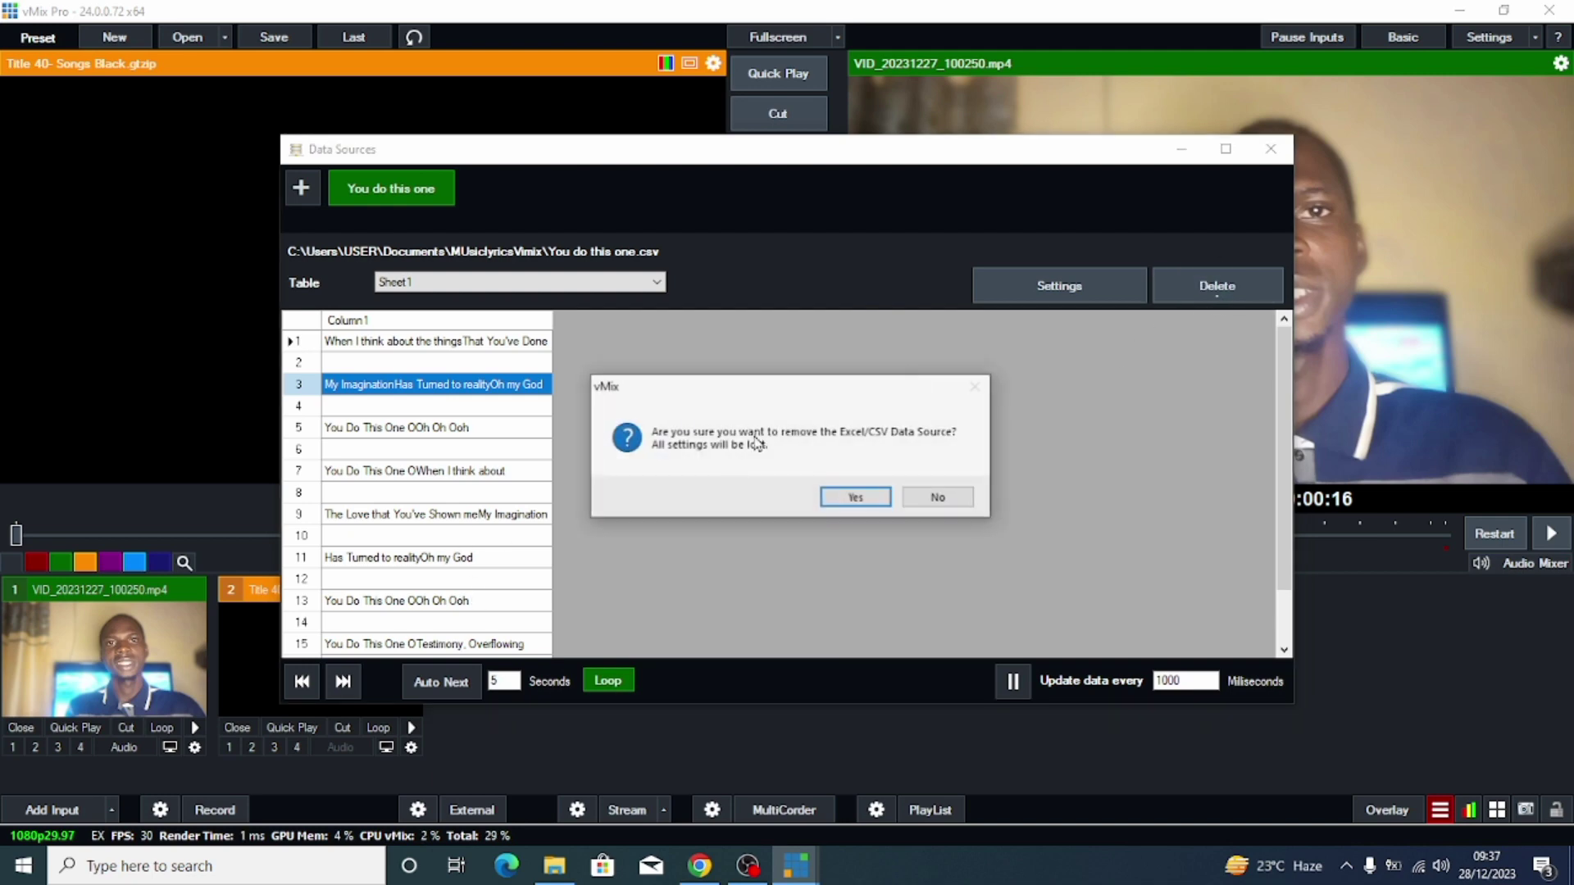
pyautogui.click(858, 499)
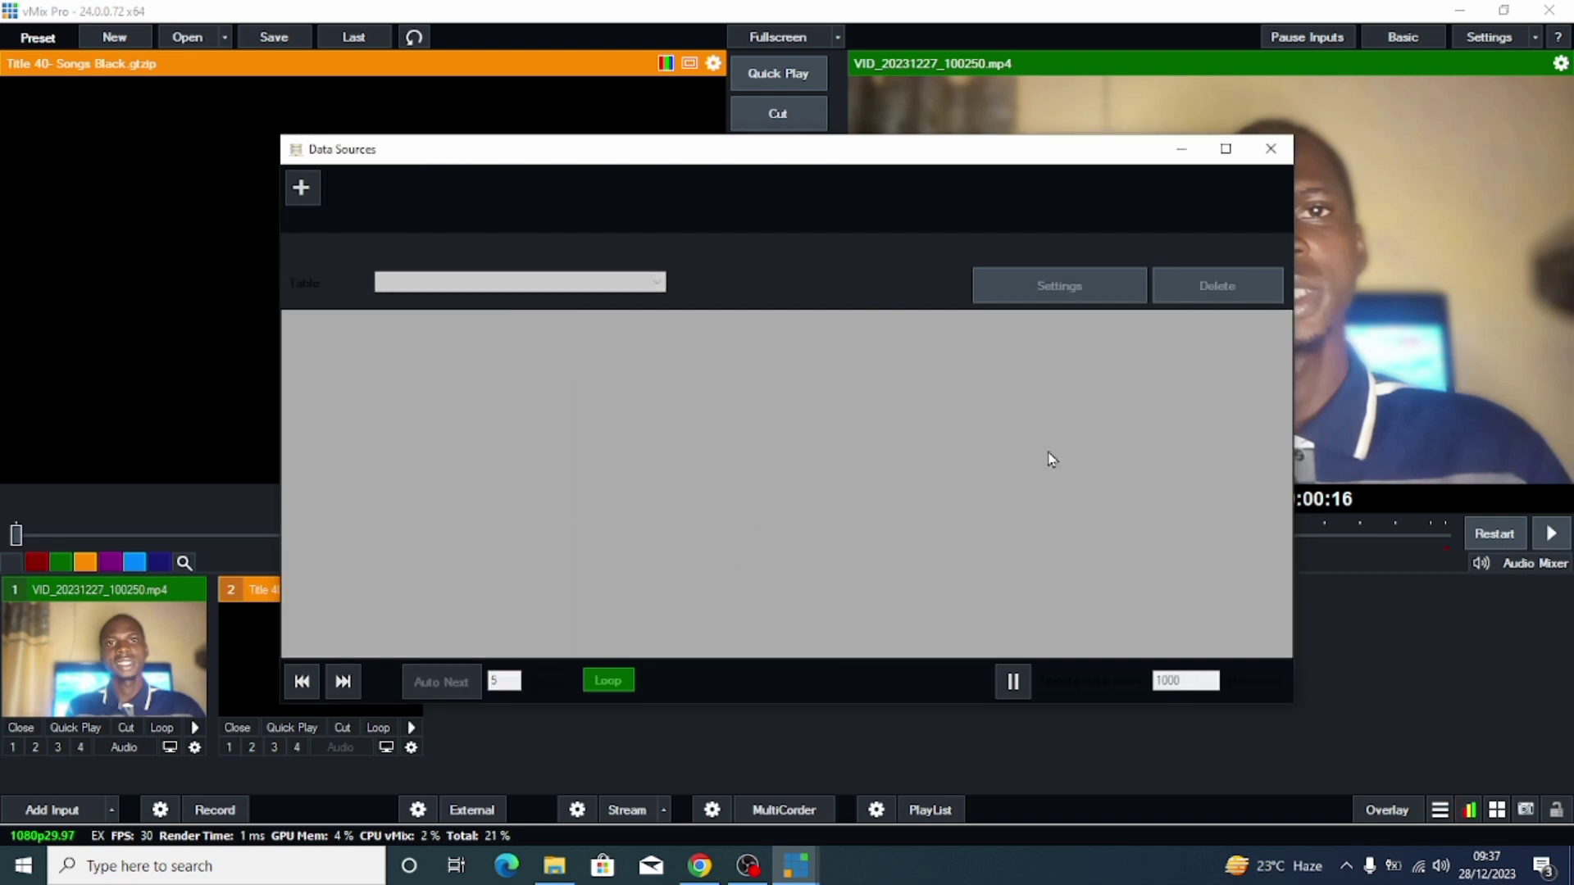
# Step: Create a new Excel/CSV data source named 'You do this one'
pyautogui.click(290, 200)
pyautogui.click(348, 219)
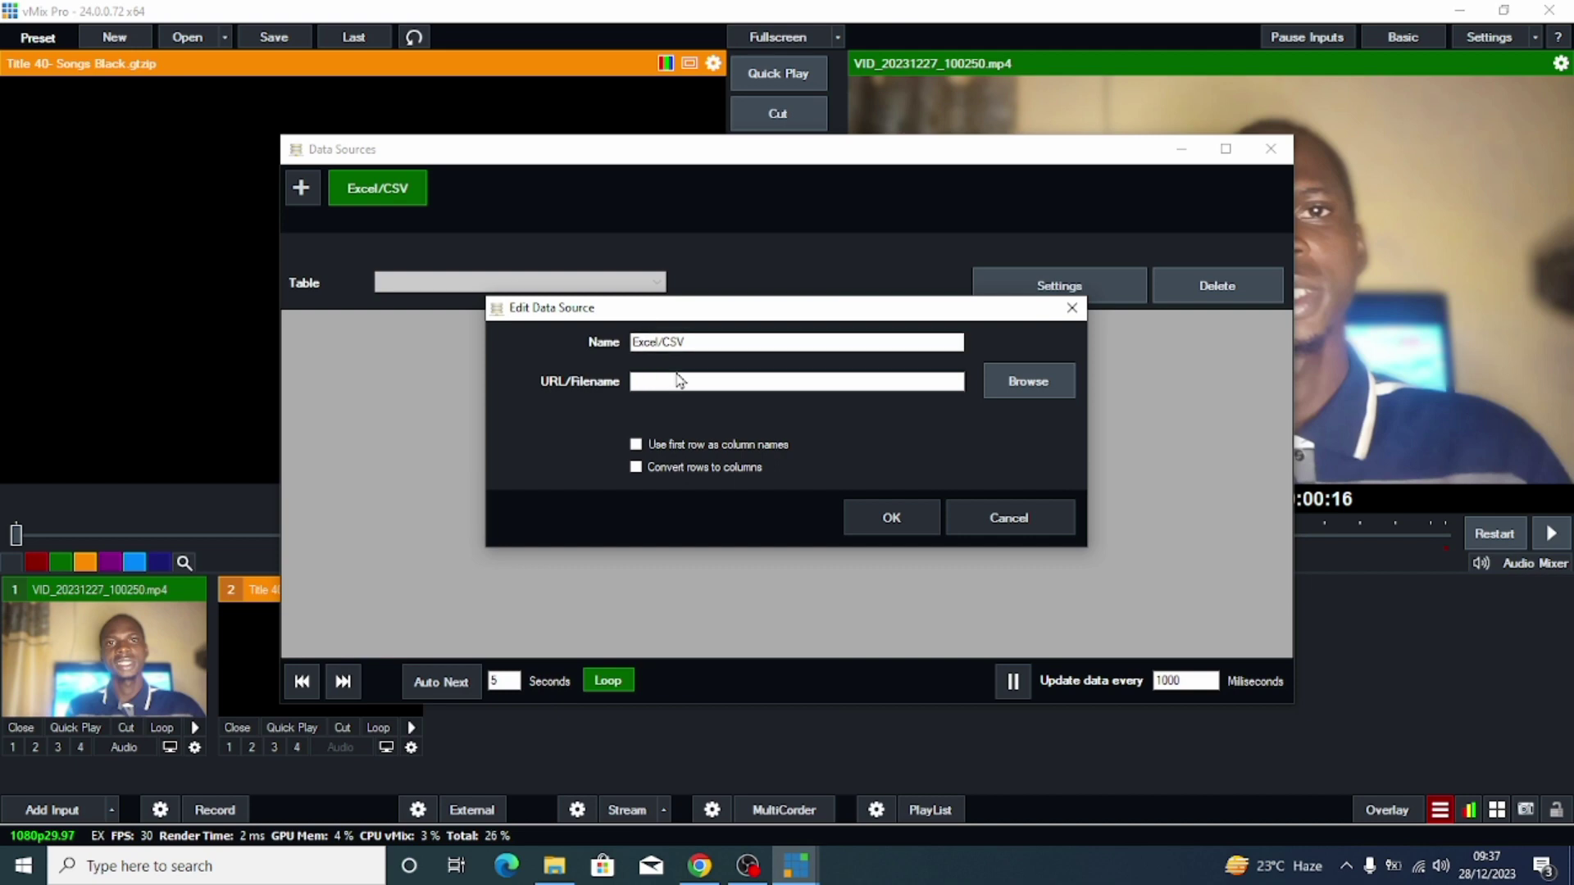
pyautogui.moveTo(710, 342); pyautogui.dragTo(630, 341)
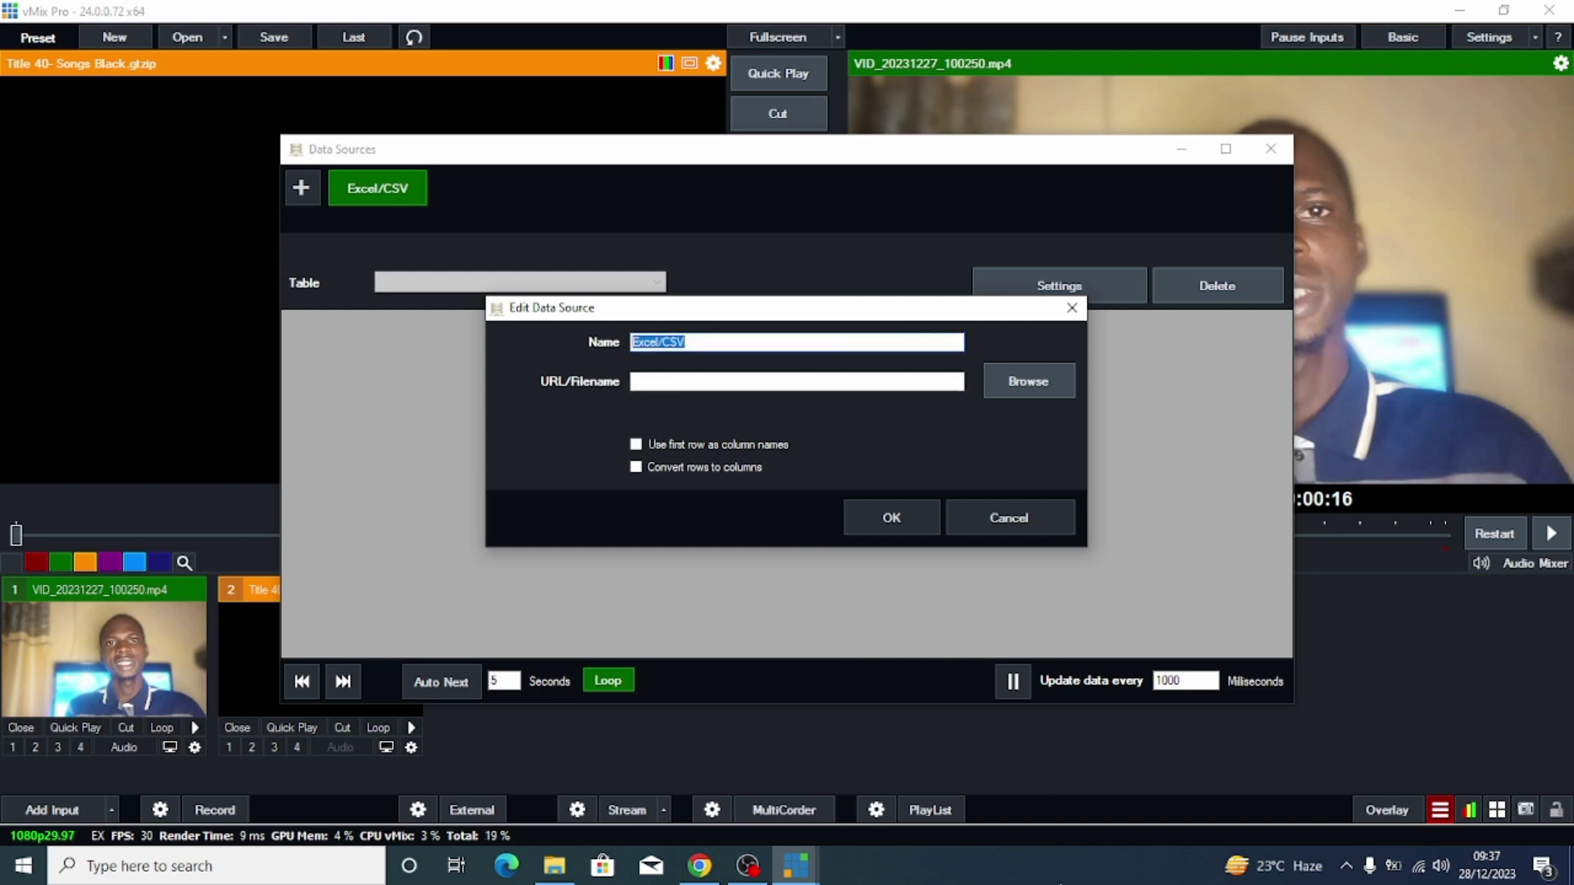
pyautogui.write('You do this one')
# Step: Load Documents\VmixDataFile\You do this one by mercy.csv into the source and save it
pyautogui.click(1029, 382)
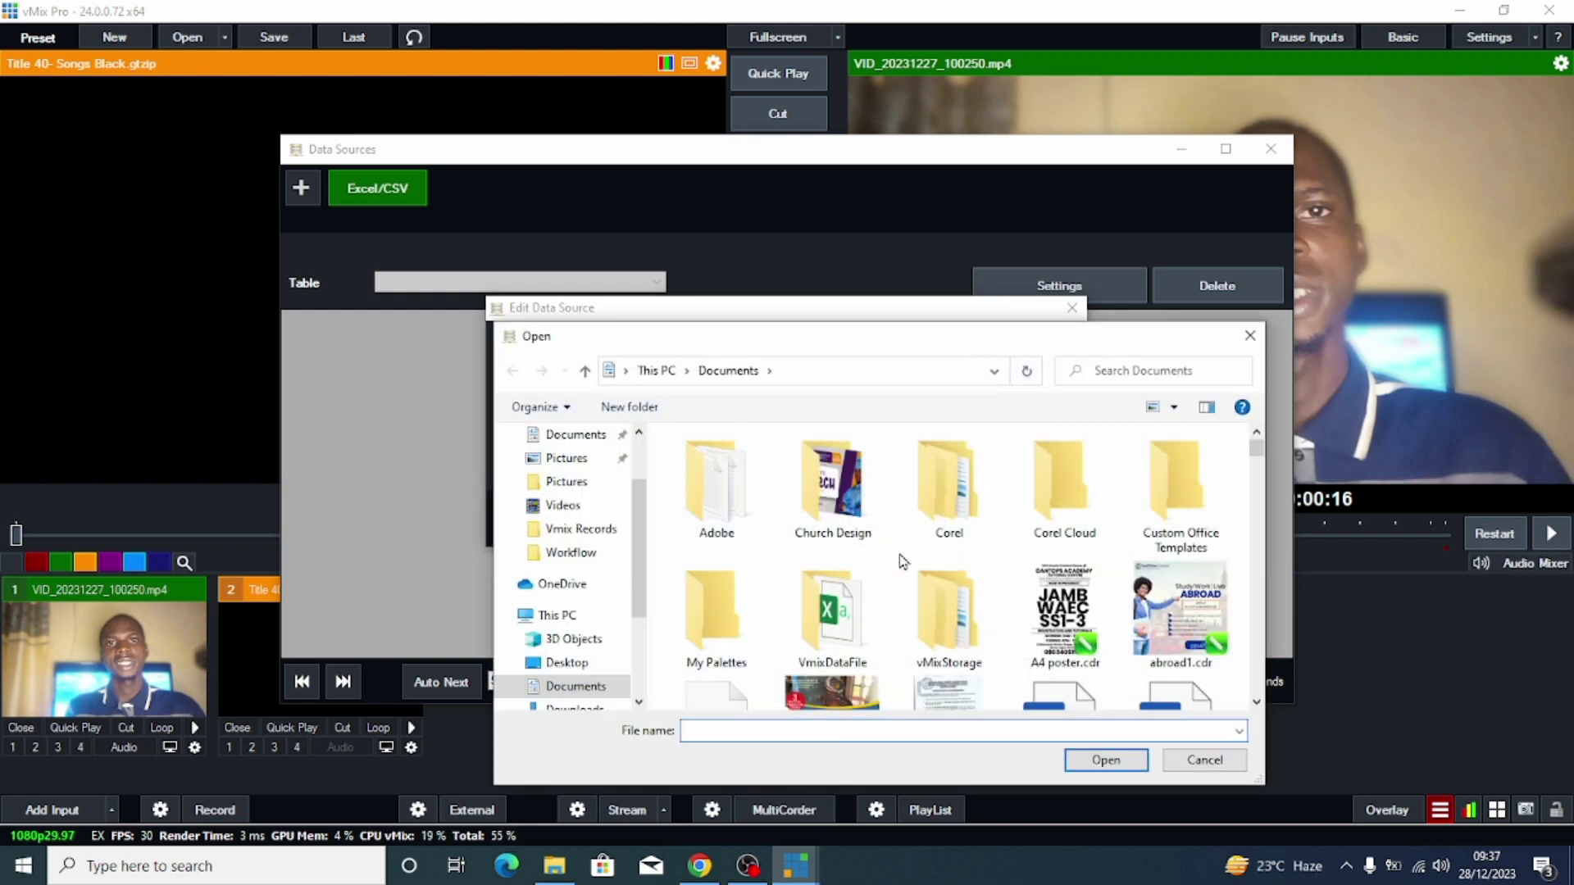
pyautogui.scroll(-1, 951, 598)
pyautogui.scroll(1, 934, 598)
pyautogui.doubleClick(832, 607)
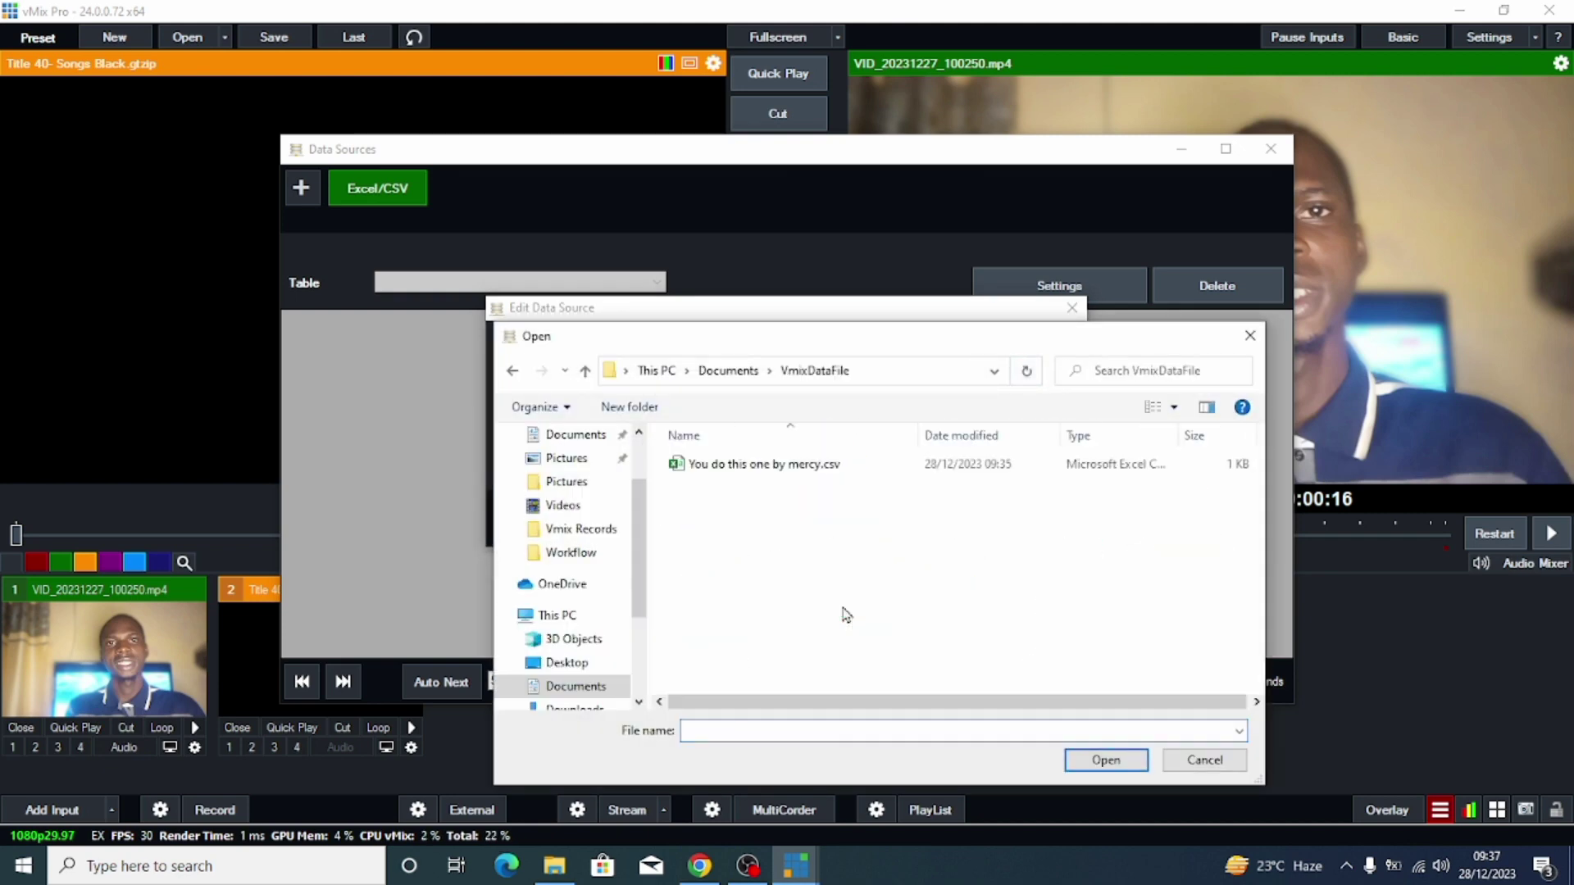
pyautogui.click(751, 473)
pyautogui.click(1104, 759)
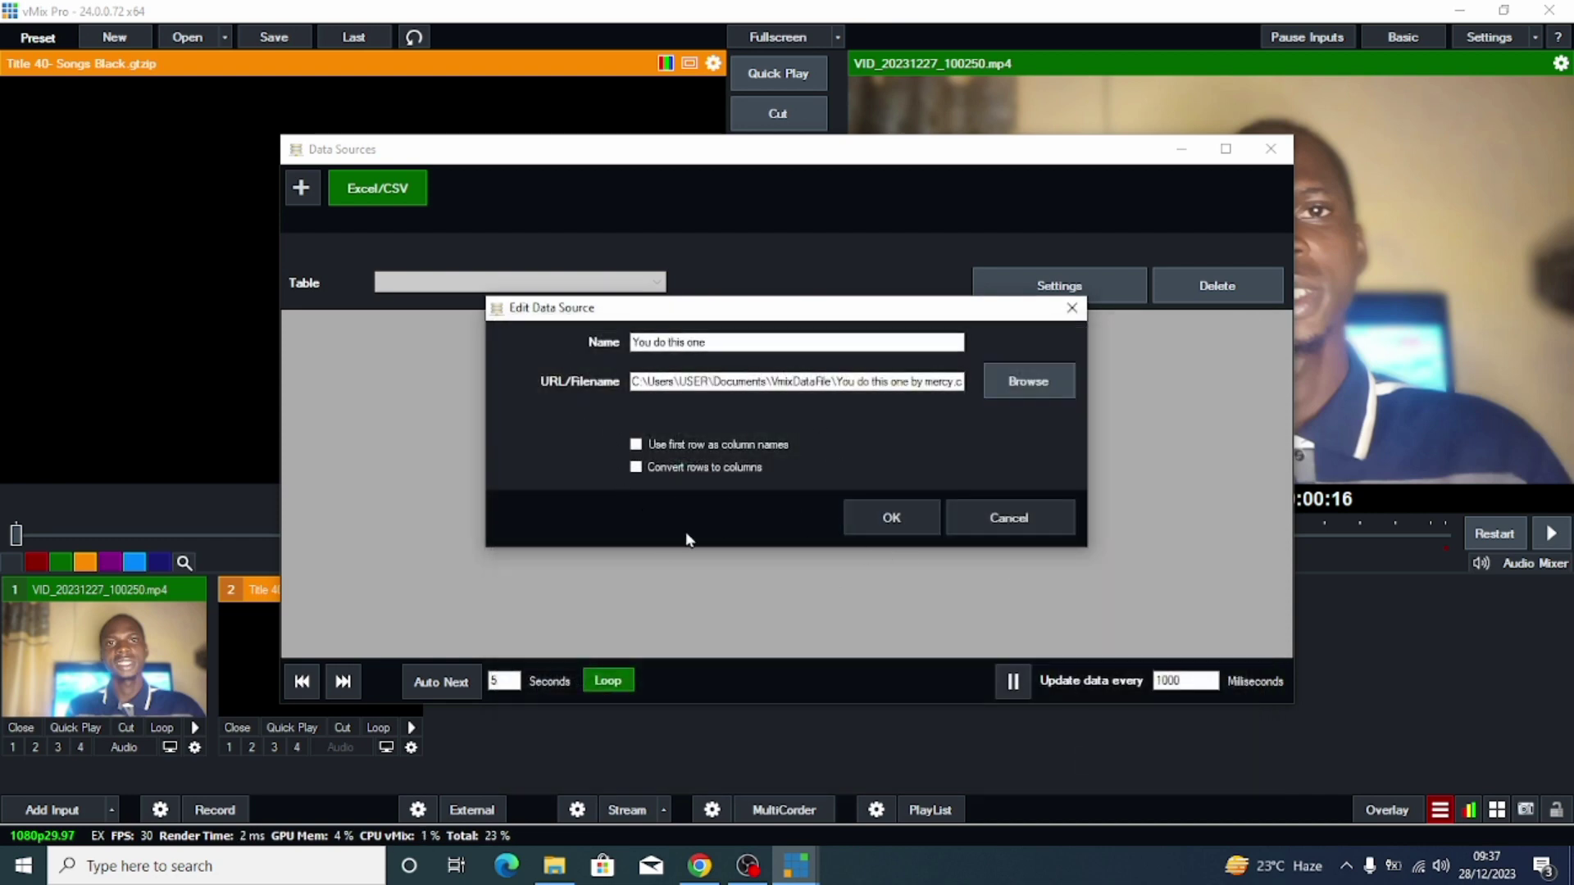
pyautogui.click(889, 527)
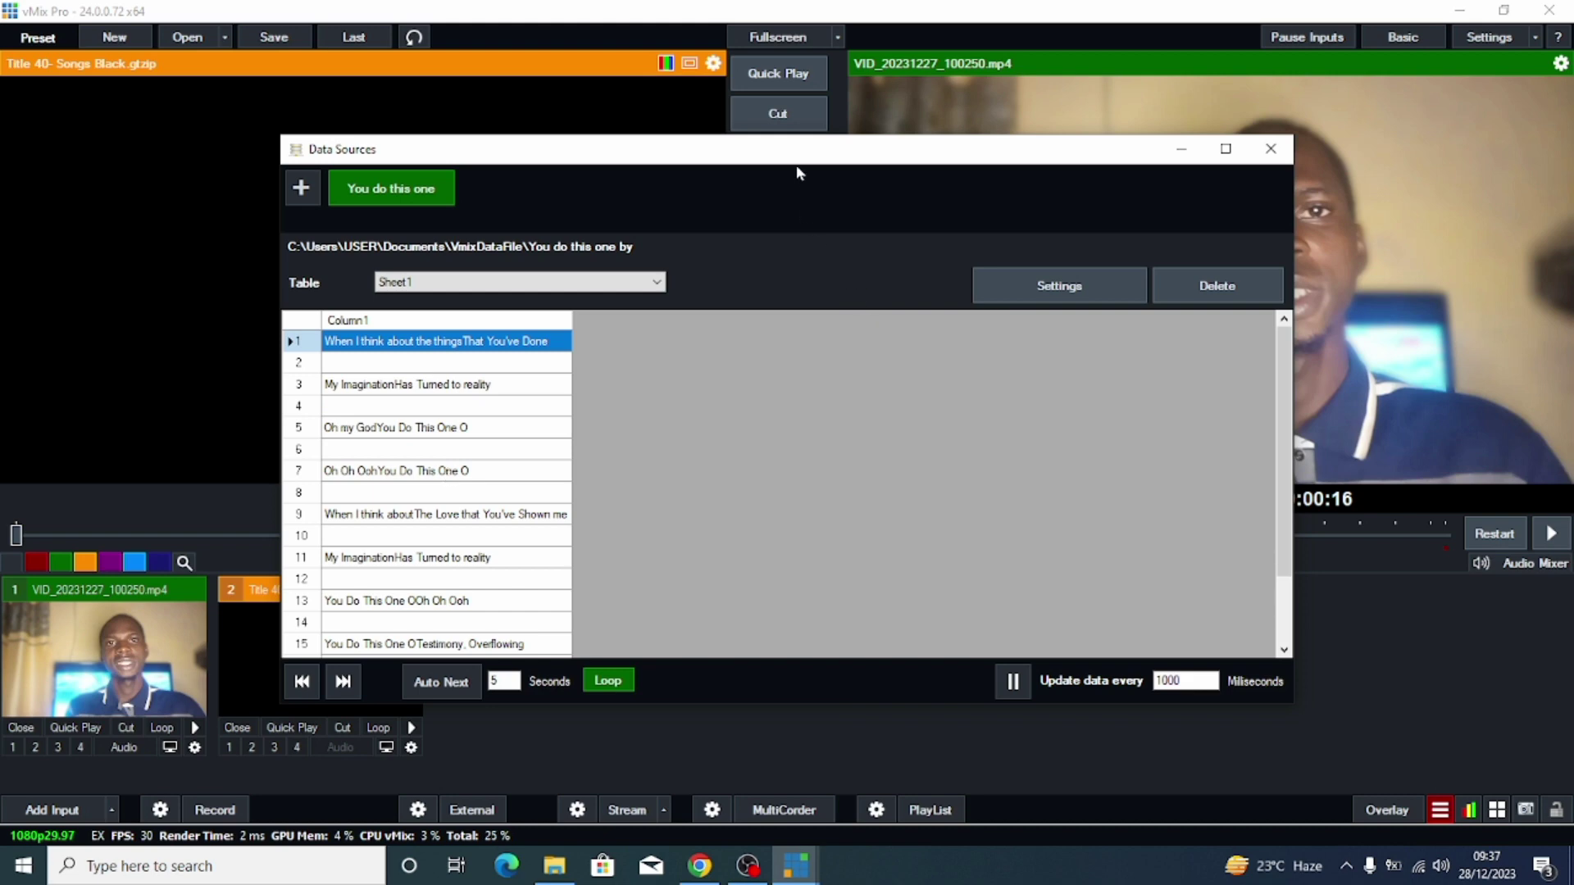
pyautogui.moveTo(797, 166); pyautogui.dragTo(806, 210)
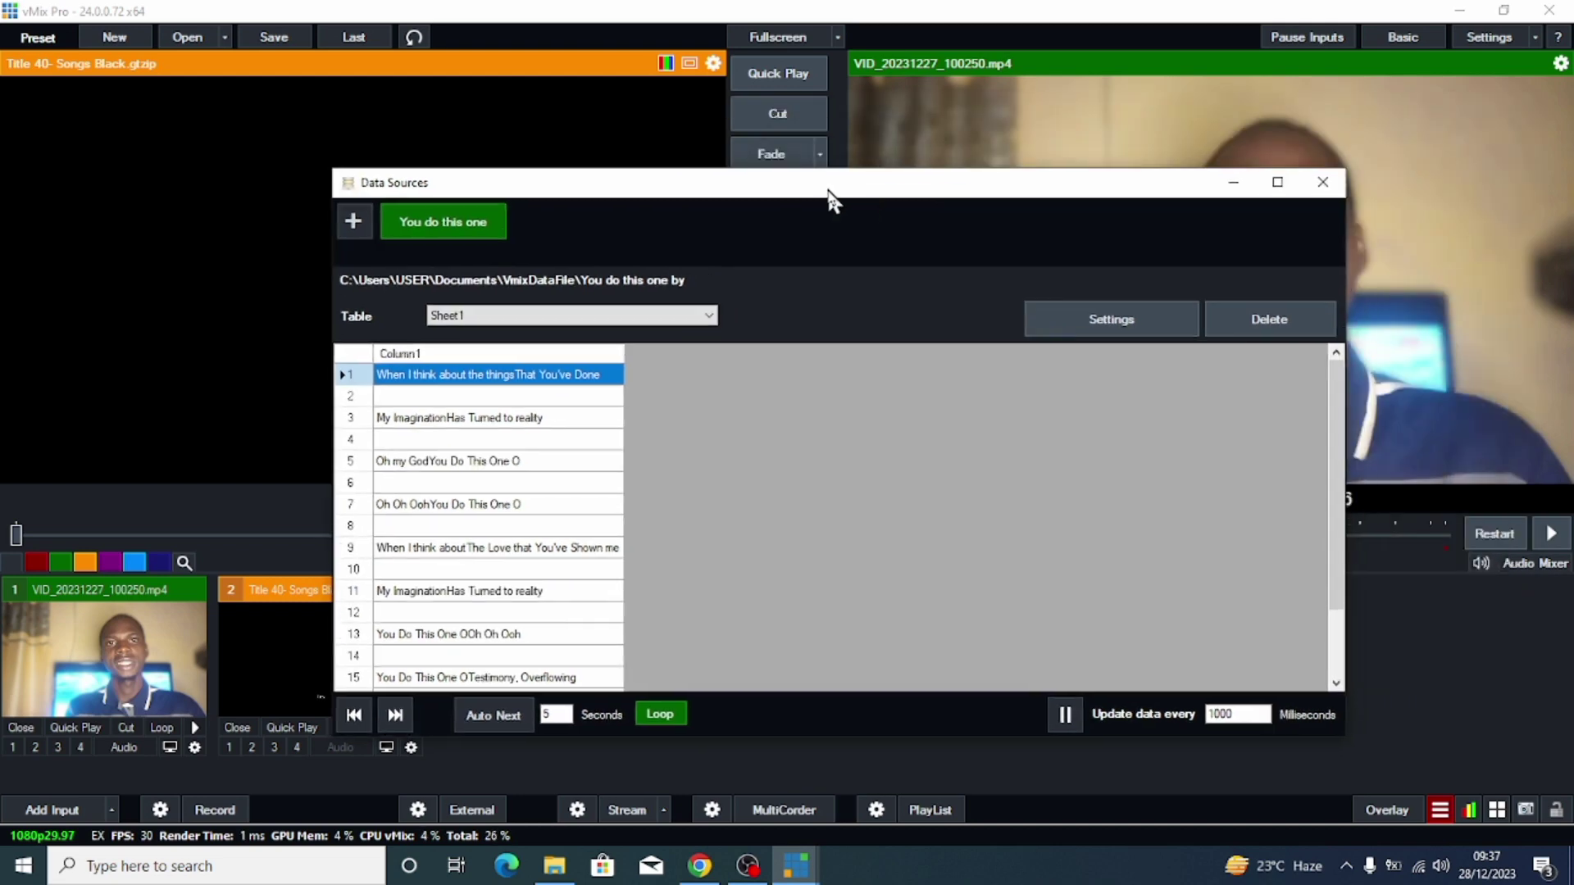
pyautogui.click(1230, 183)
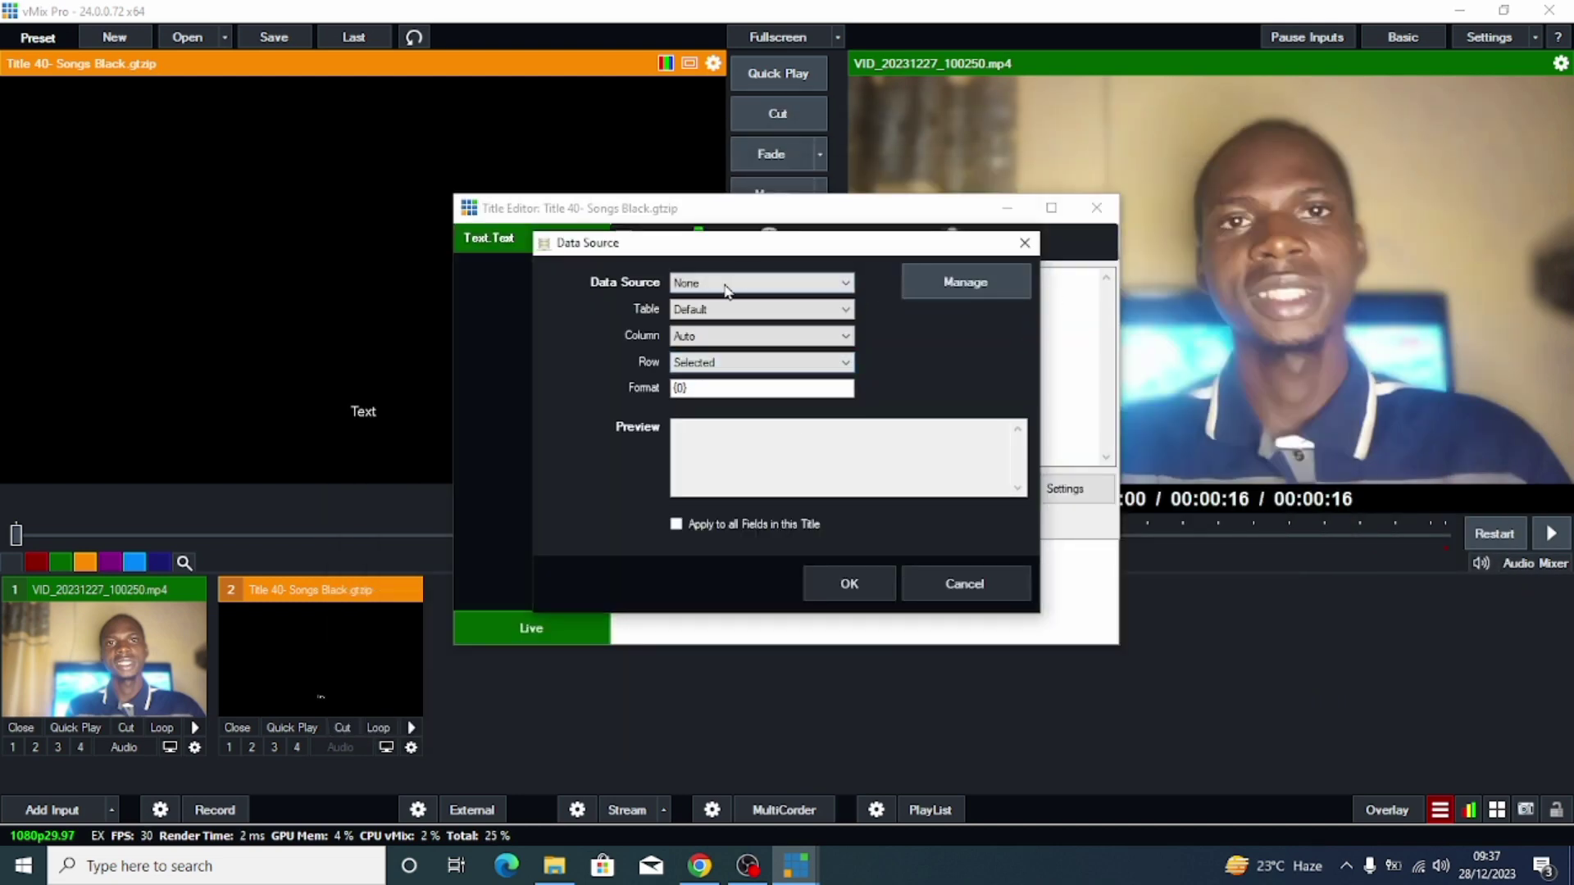
# Step: Set the title text's Data Source to 'You do this one' and its Column to Column1
pyautogui.click(724, 285)
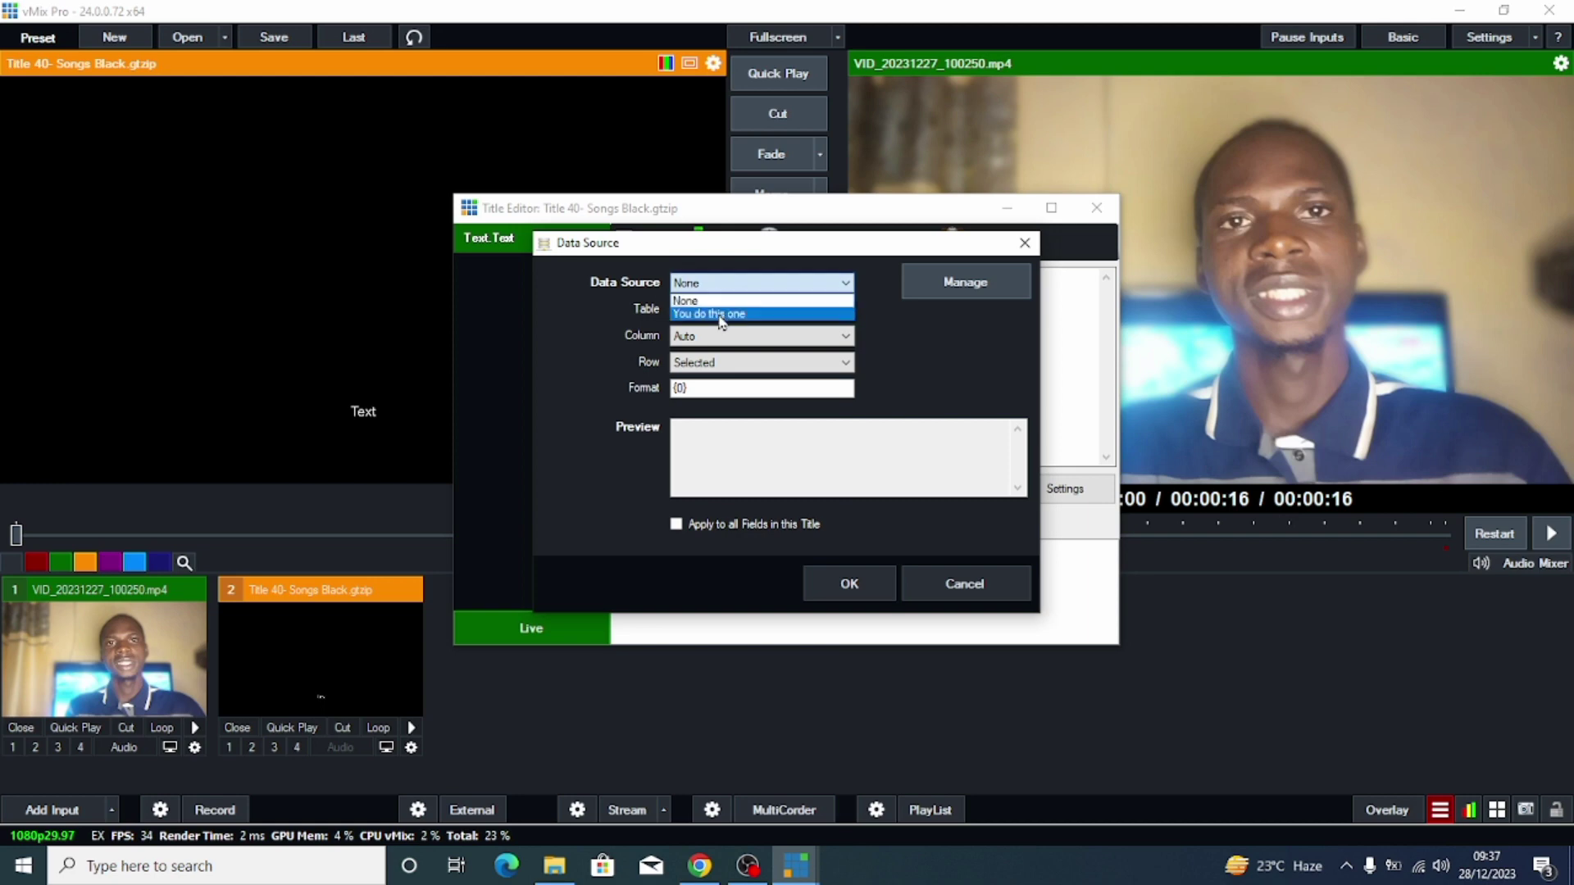
pyautogui.click(722, 316)
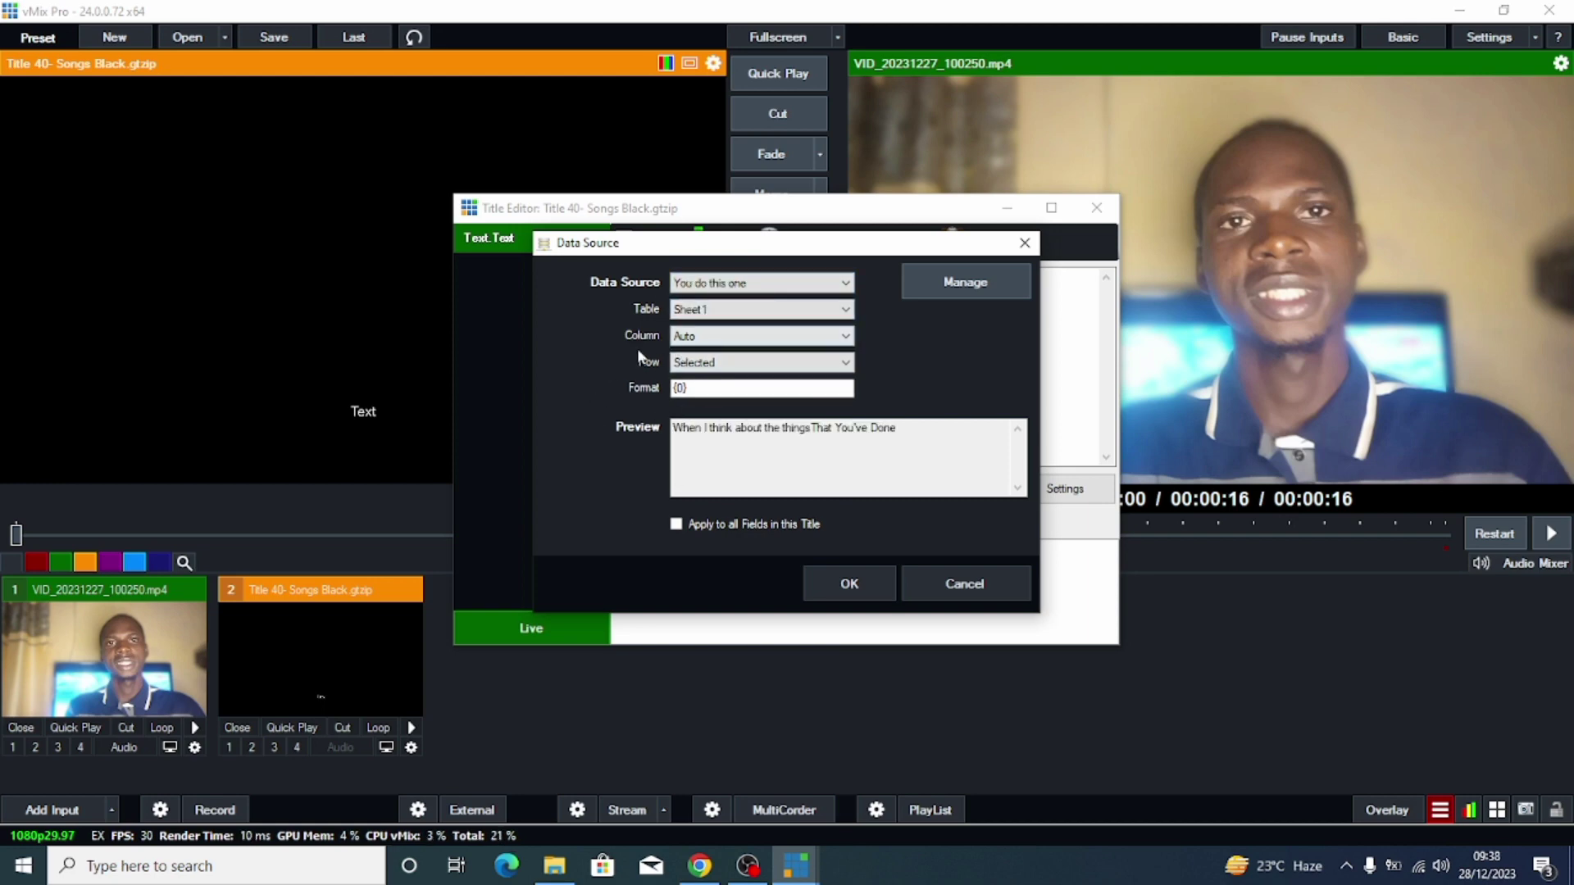
pyautogui.click(692, 343)
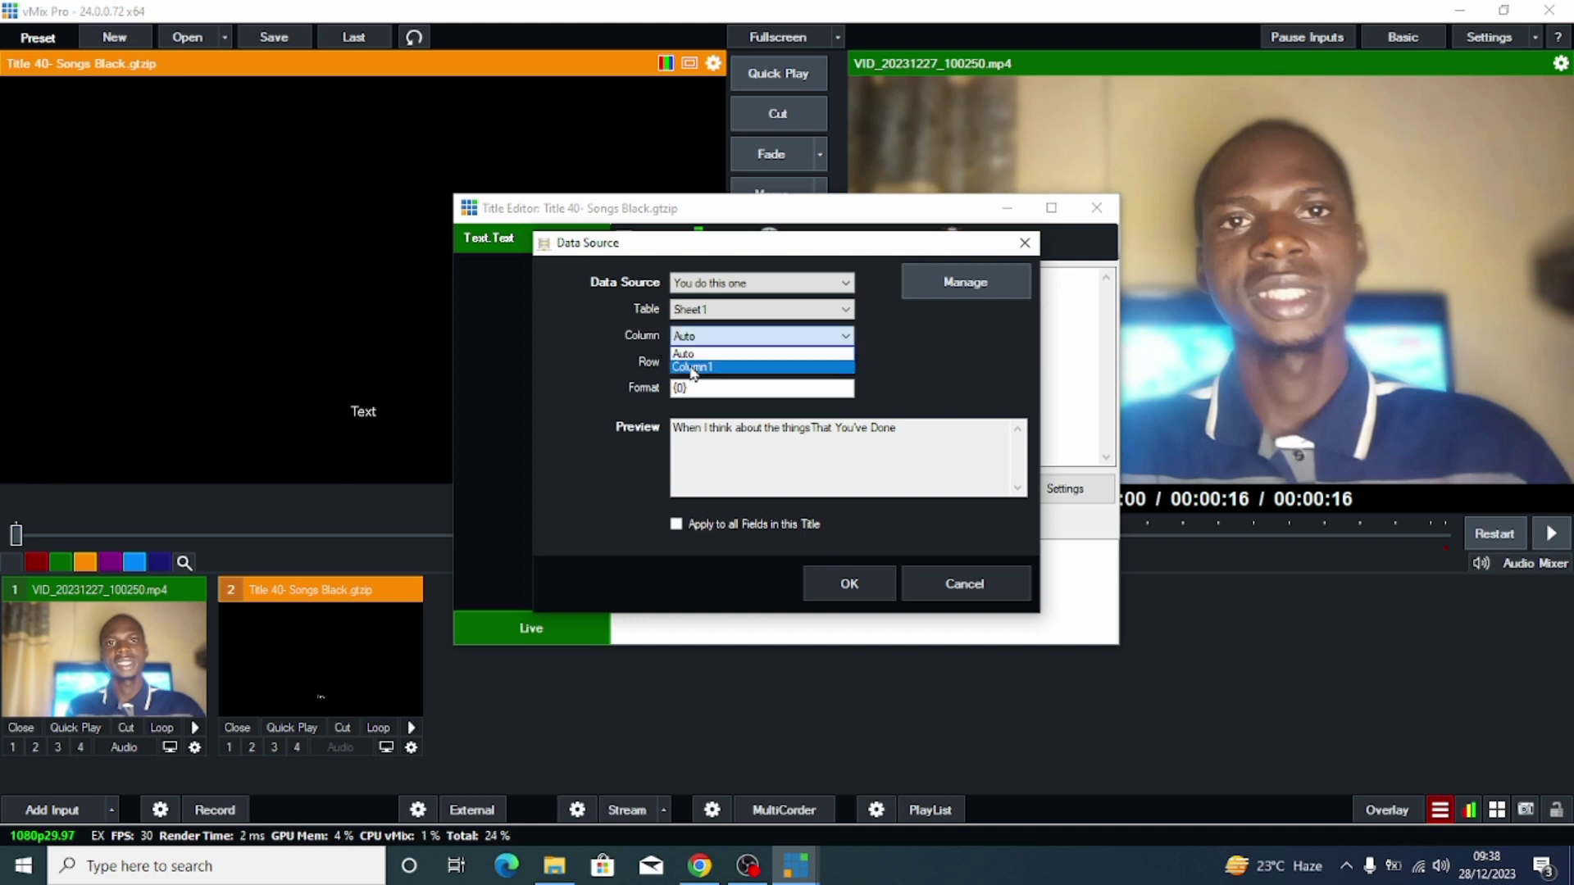
pyautogui.click(693, 364)
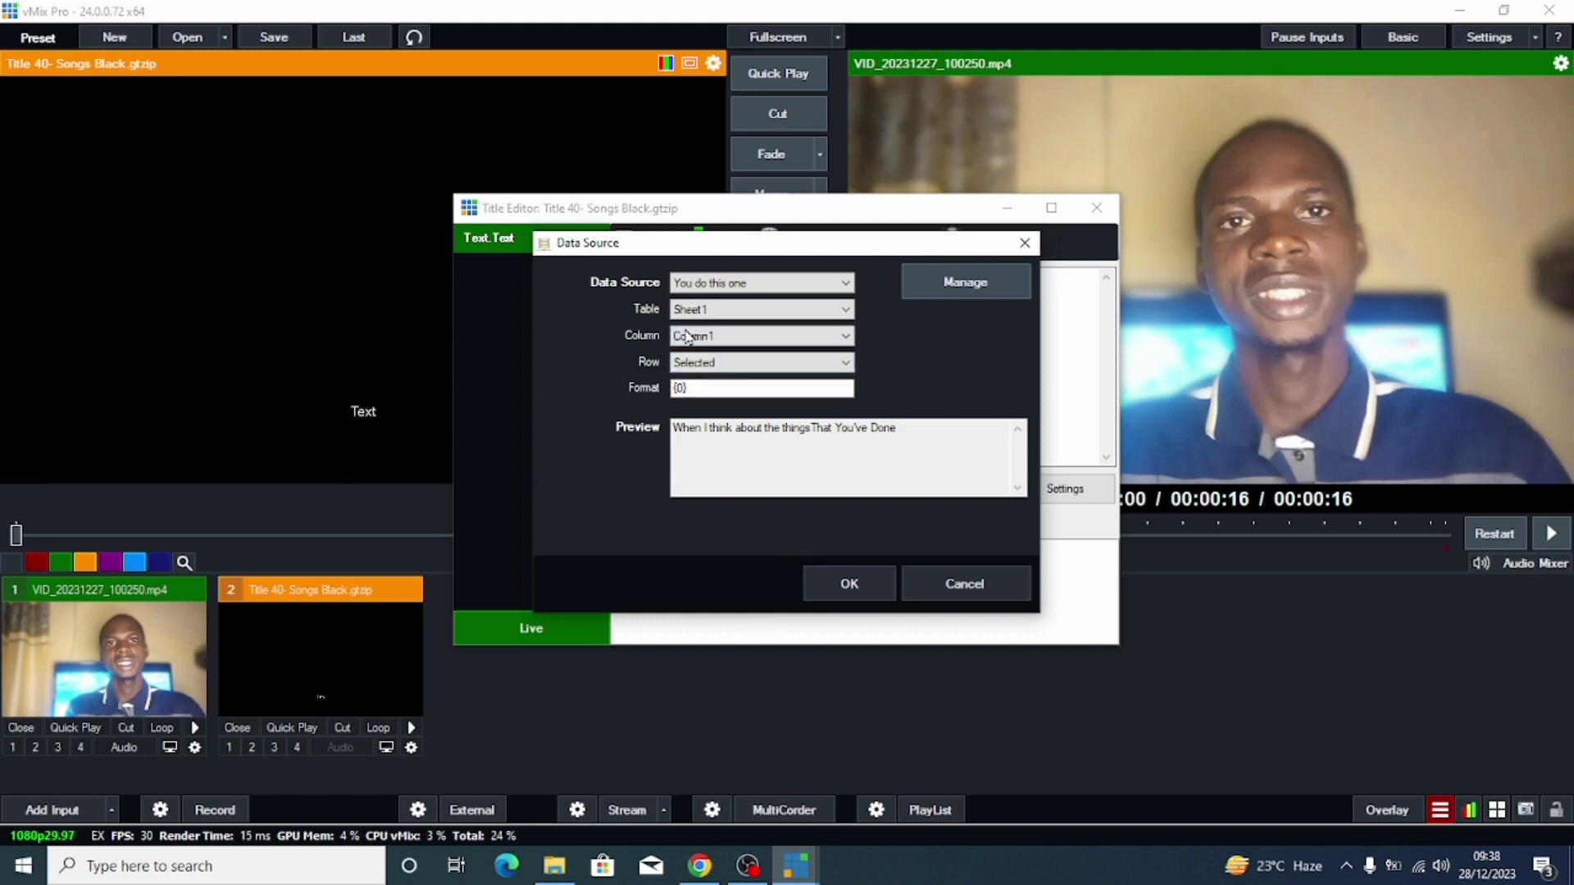
# Step: Apply the data link, enlarge the lyric text with twelve Font Size Increase steps, then minimize the Title Editor
pyautogui.click(823, 589)
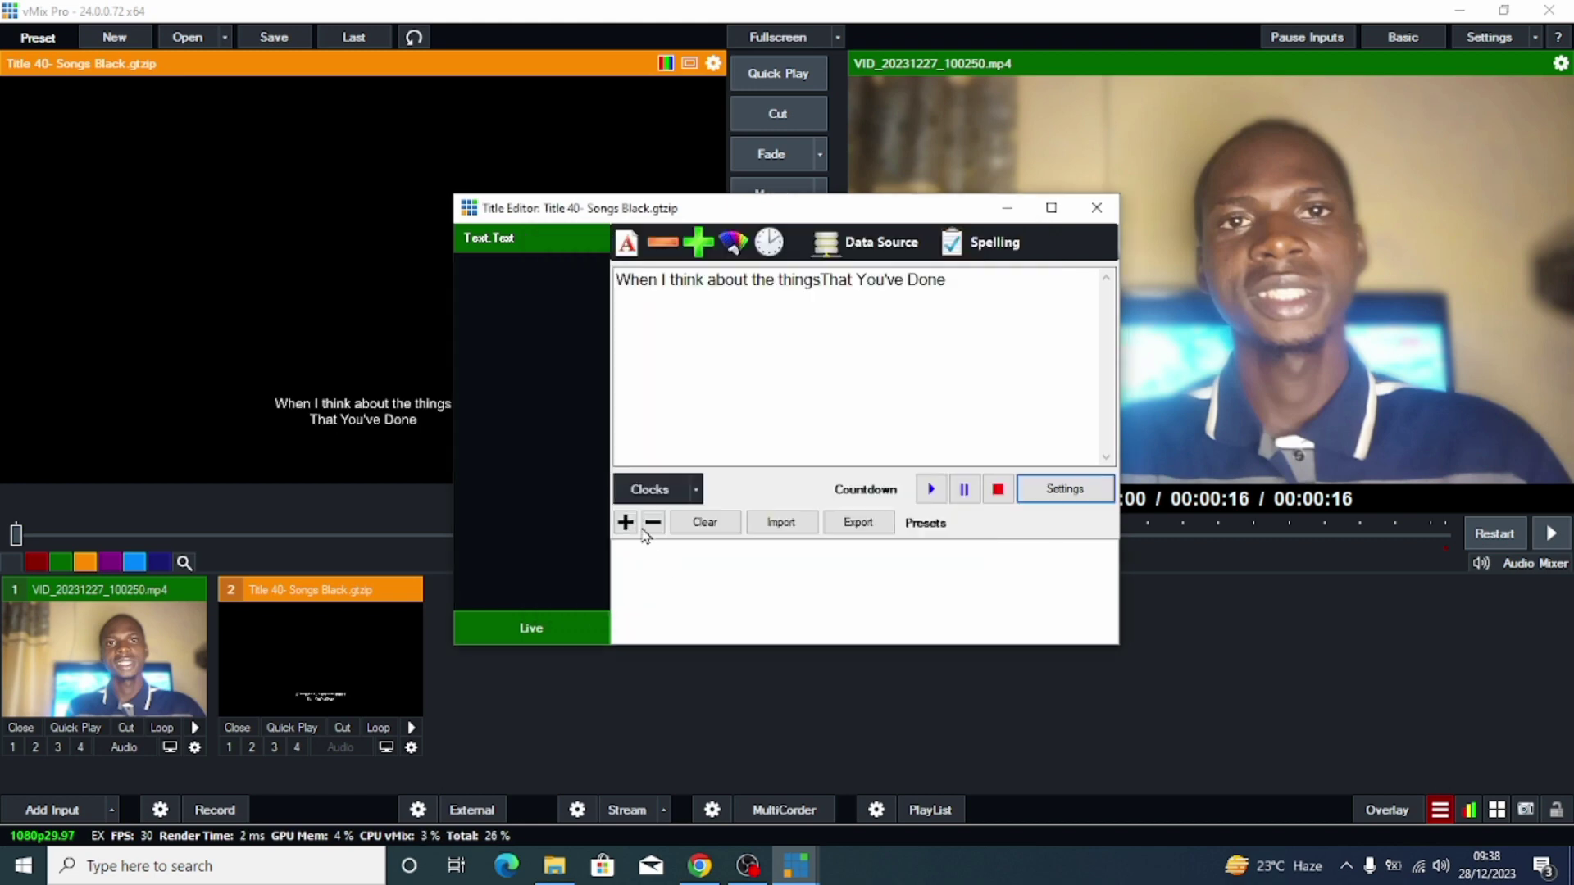
pyautogui.moveTo(648, 214); pyautogui.dragTo(908, 200)
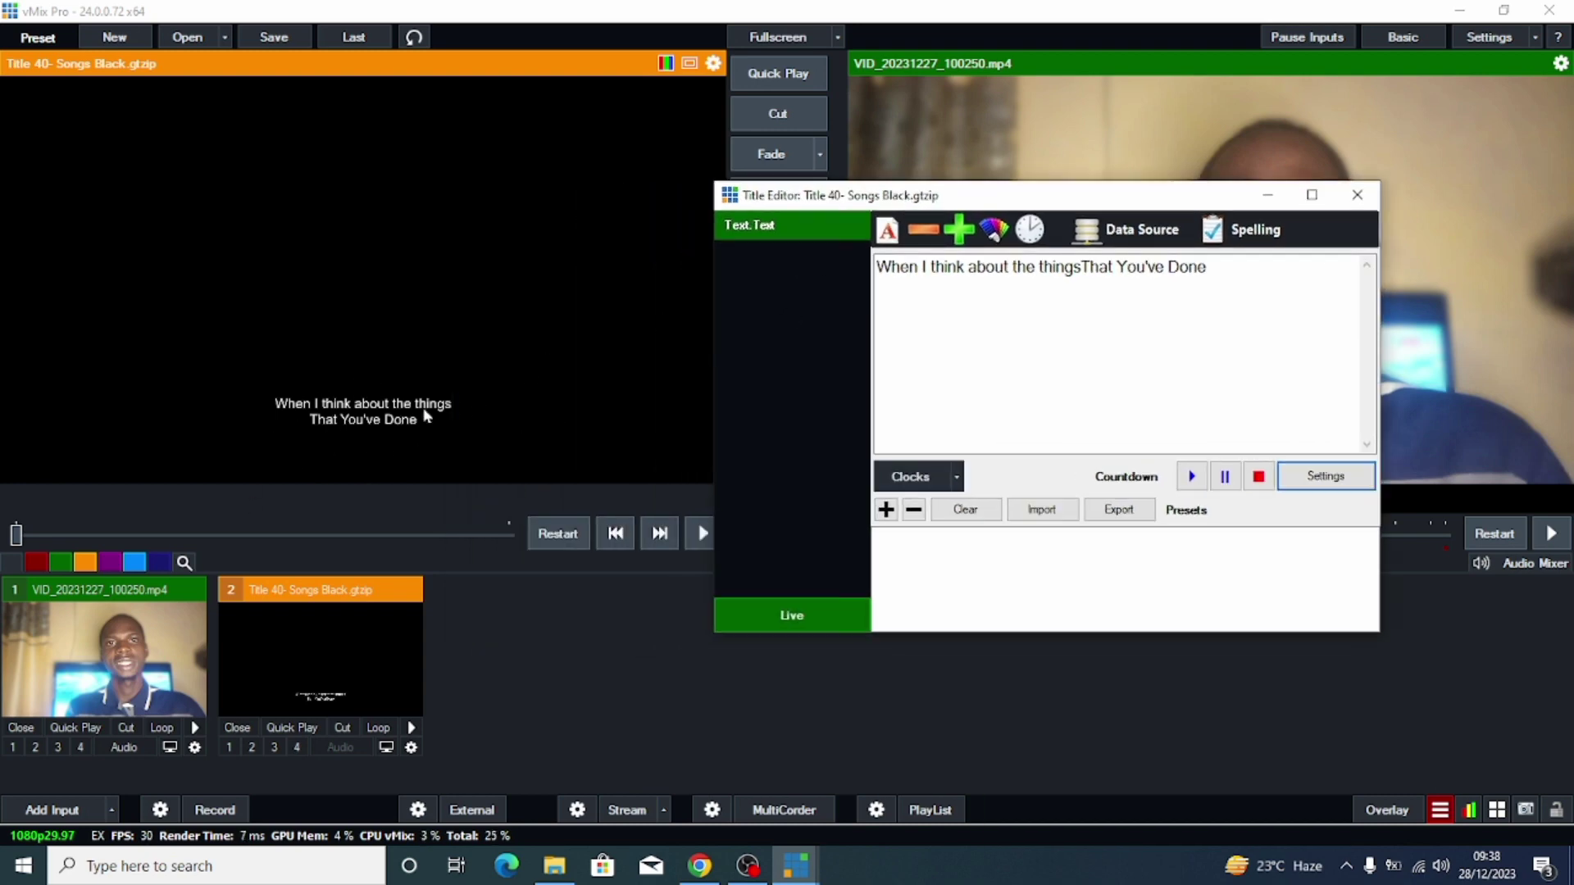
pyautogui.click(959, 232)
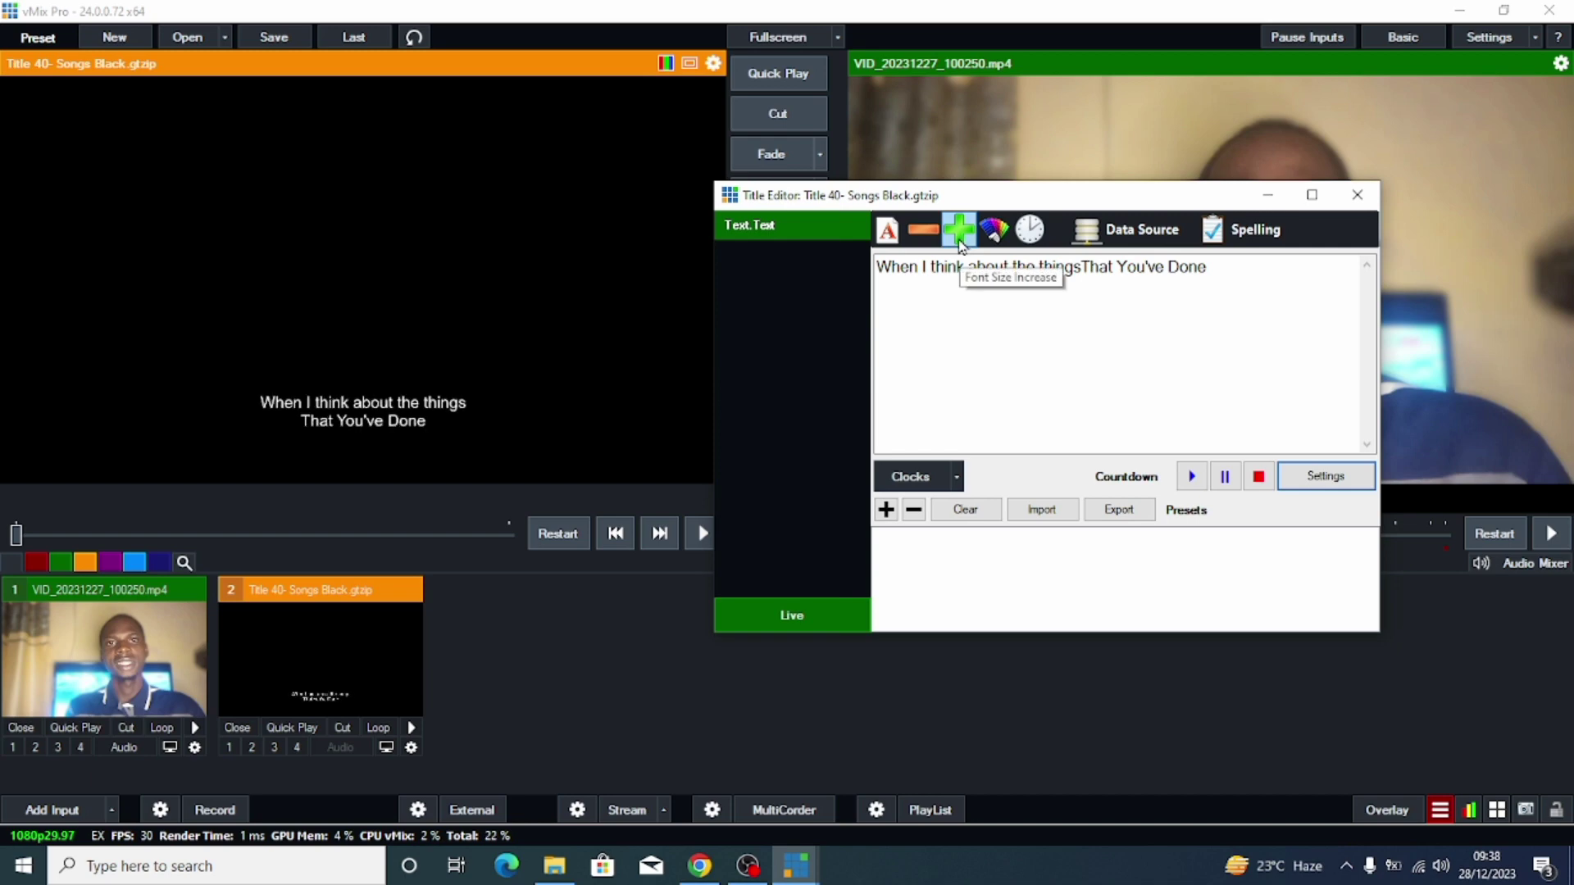
pyautogui.click(959, 232)
pyautogui.click(960, 233)
pyautogui.click(960, 234)
pyautogui.click(961, 234)
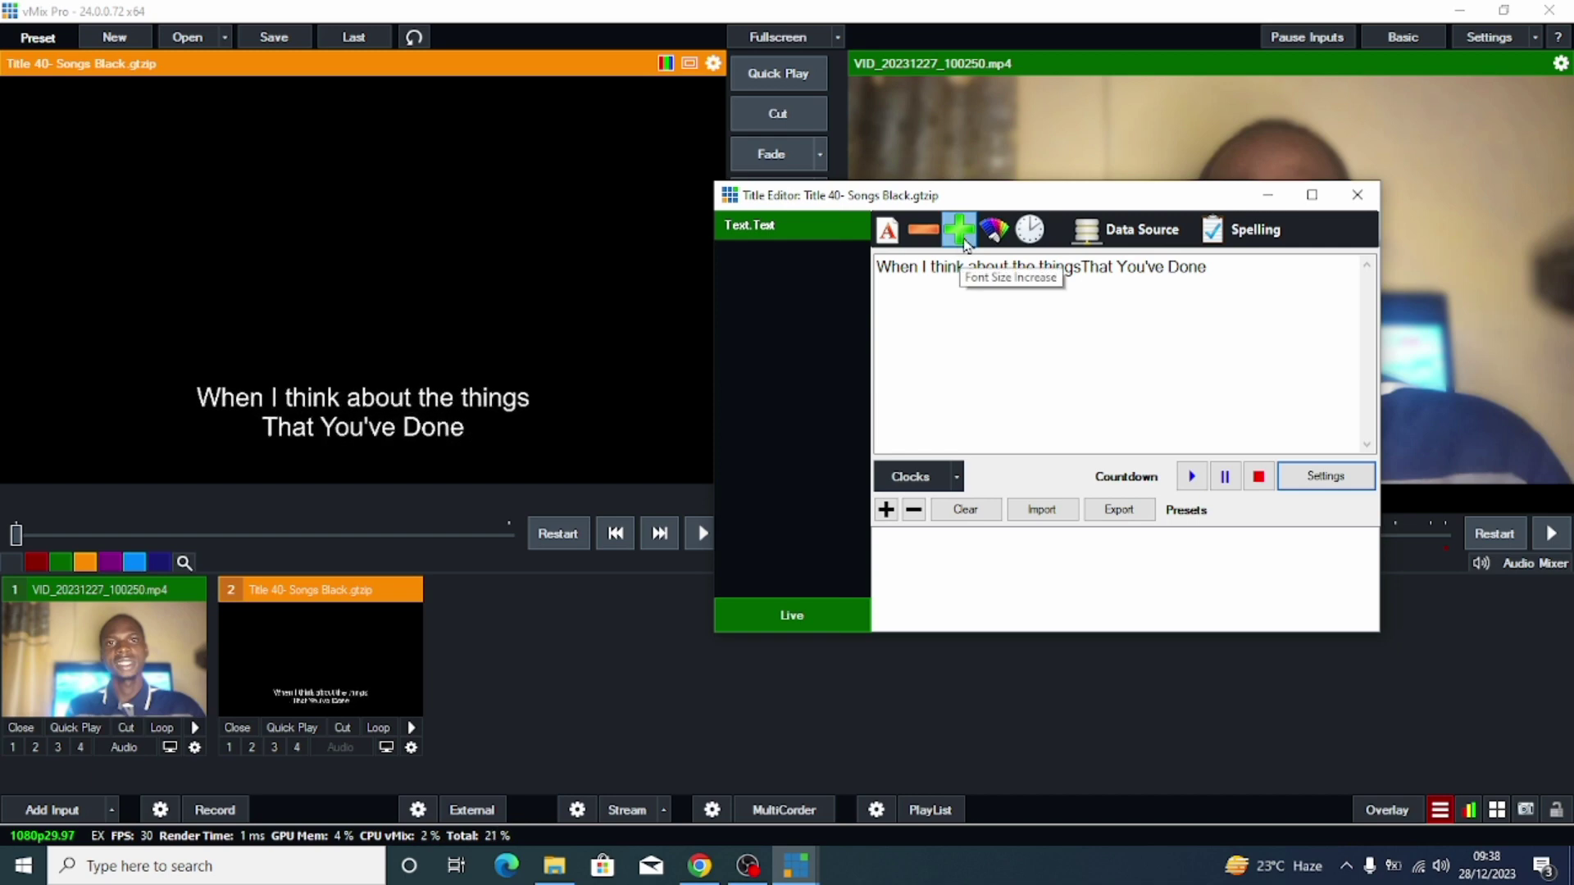
pyautogui.click(961, 233)
pyautogui.click(960, 234)
pyautogui.click(961, 233)
pyautogui.click(960, 234)
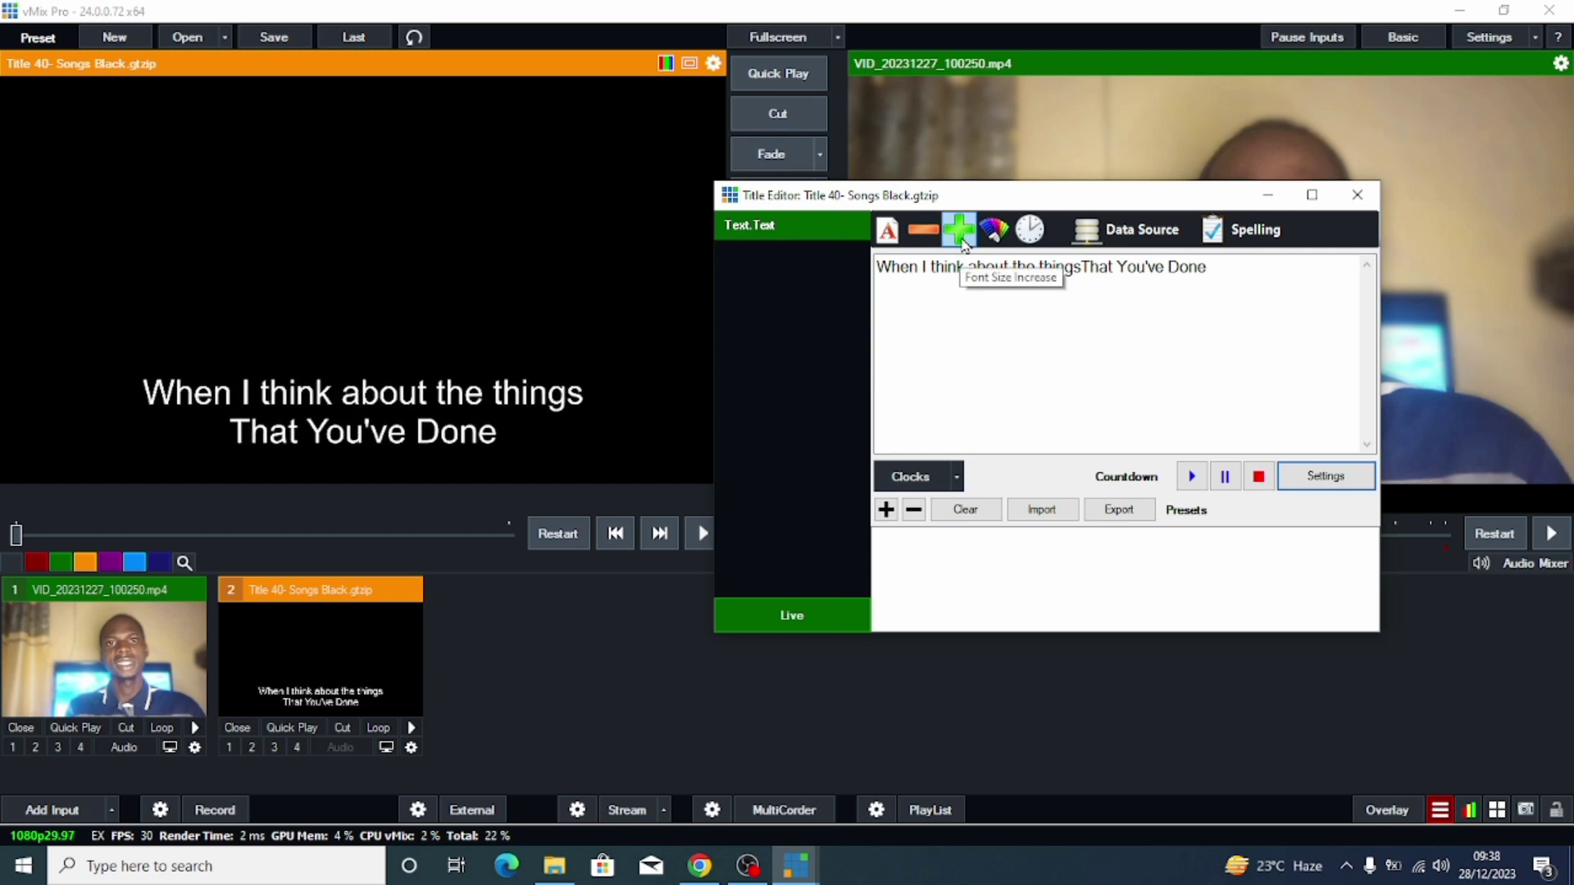
pyautogui.click(961, 233)
pyautogui.click(961, 234)
pyautogui.click(961, 234)
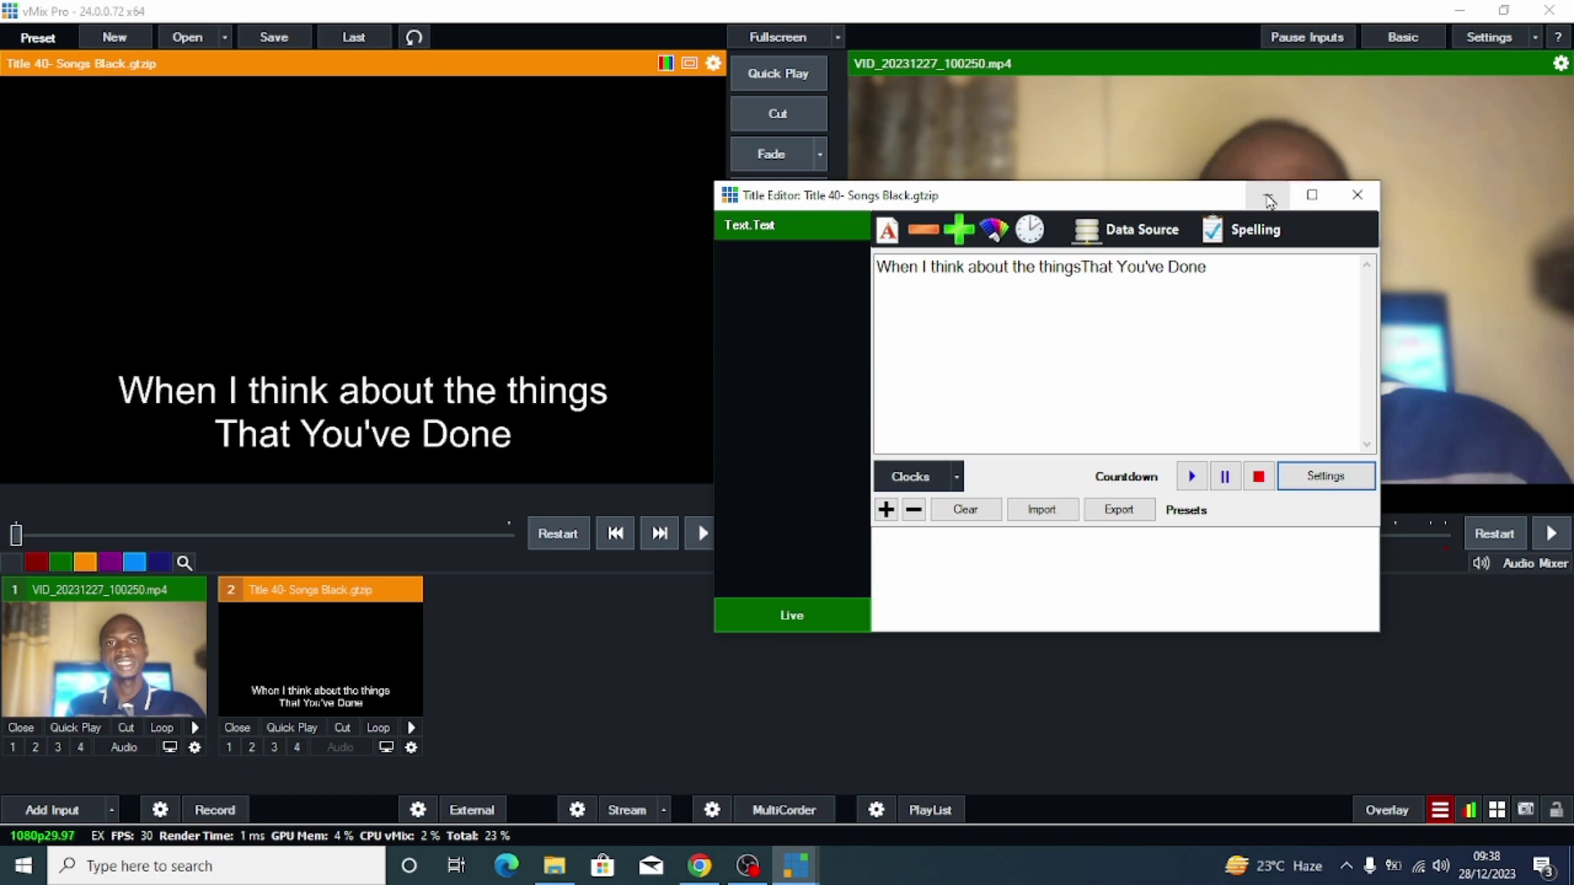
pyautogui.click(1268, 196)
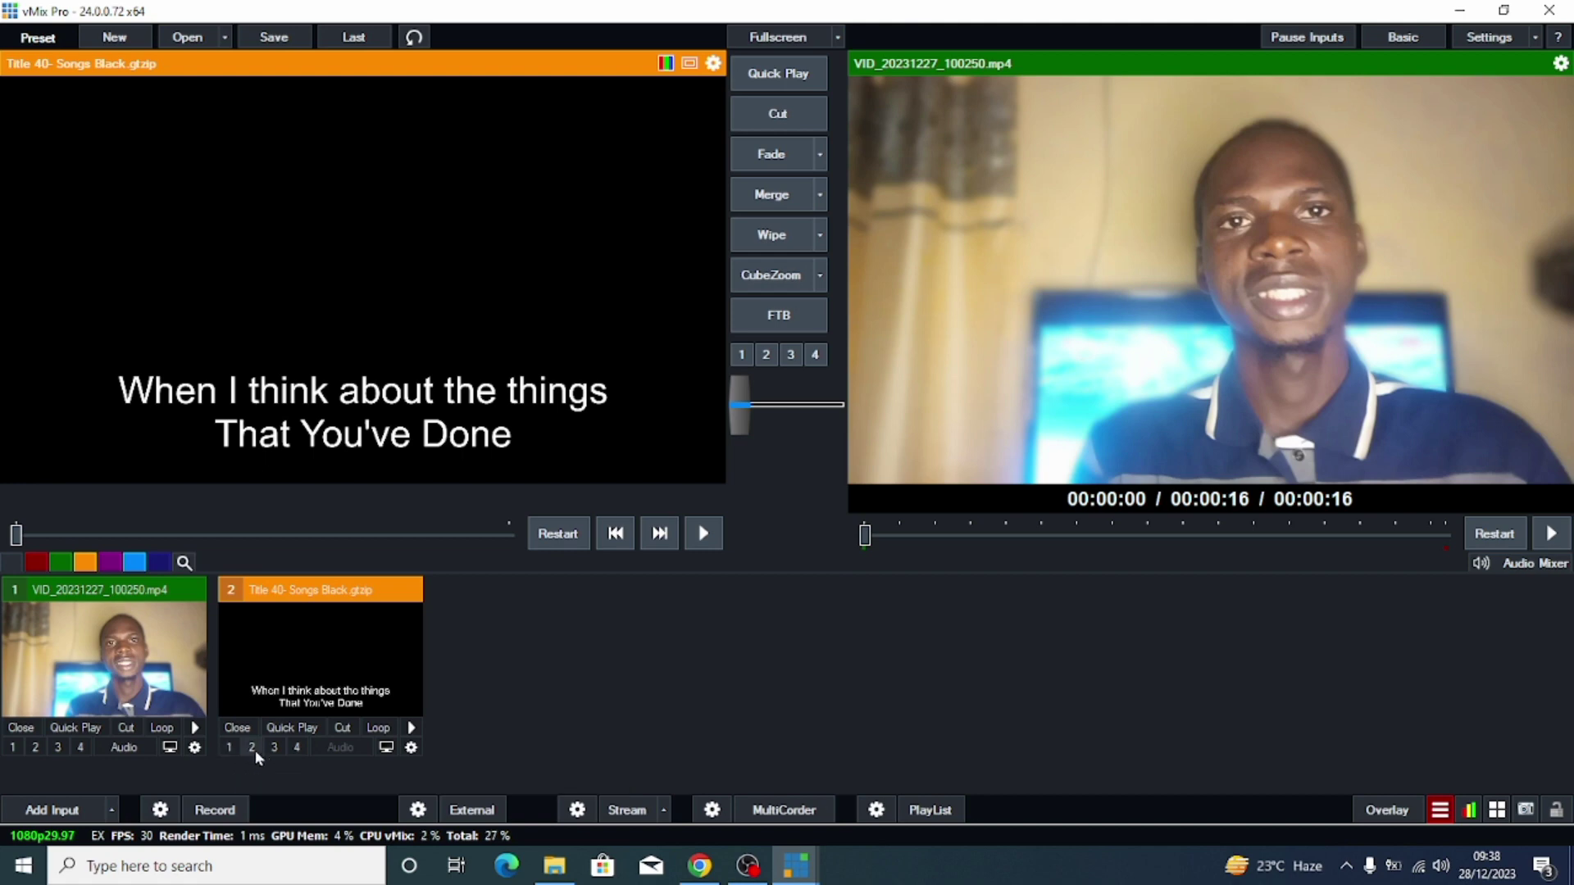
# Step: Overlay the Songs Black title on the output with overlay 1 and bring Data Sources forward
pyautogui.click(230, 747)
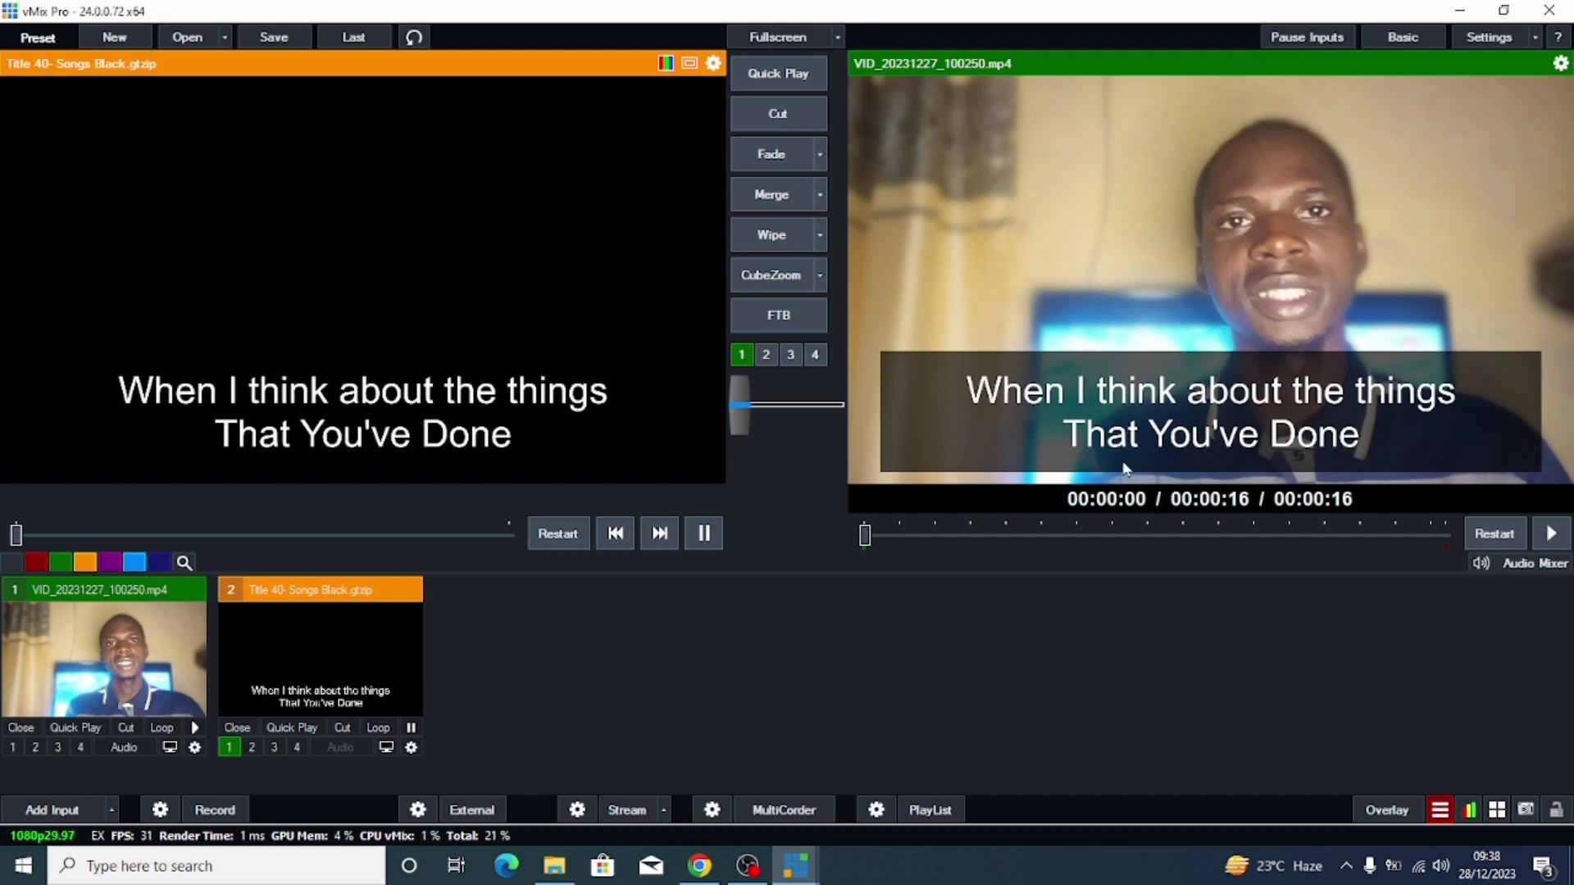
pyautogui.moveTo(821, 876)
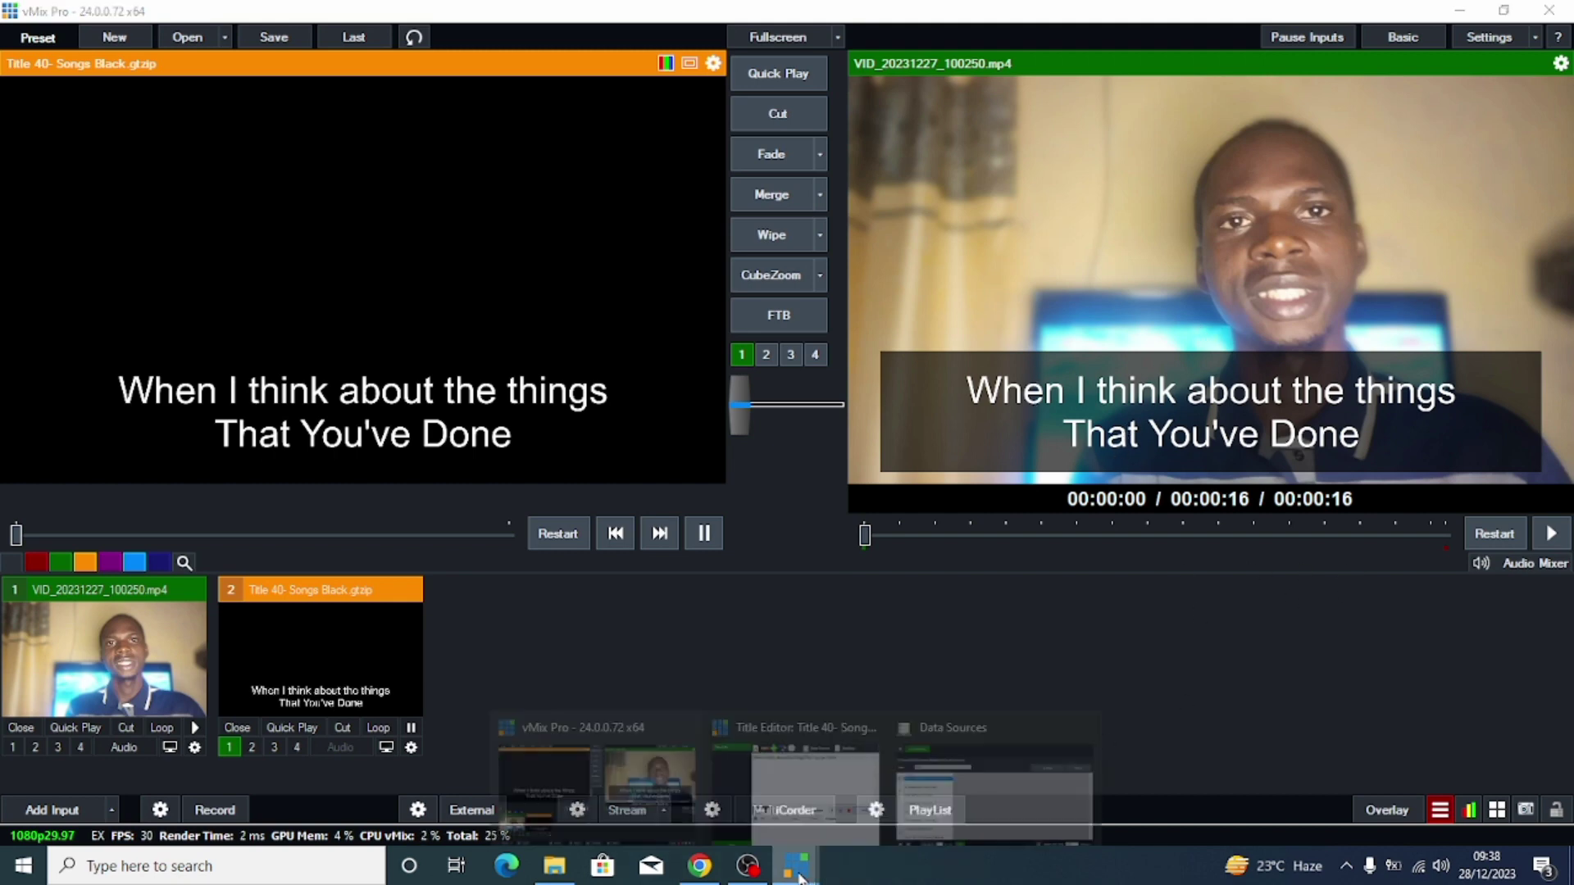
pyautogui.click(951, 786)
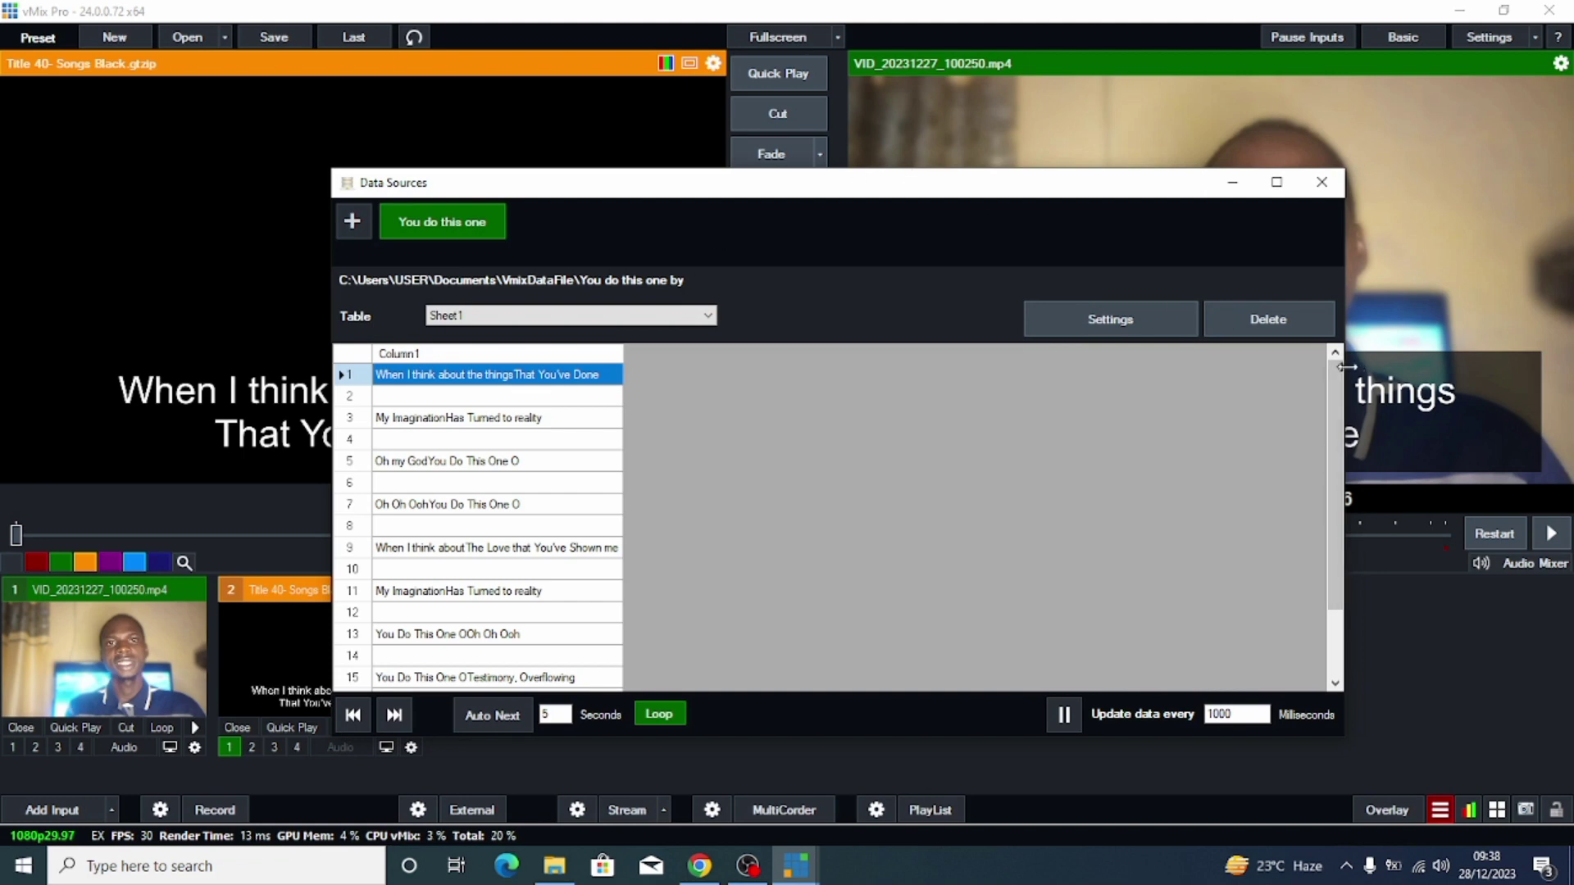
# Step: Move the Data Sources window clear of the output and start the camera clip playing
pyautogui.moveTo(1346, 359); pyautogui.dragTo(36, 415)
pyautogui.moveTo(660, 514); pyautogui.dragTo(794, 514)
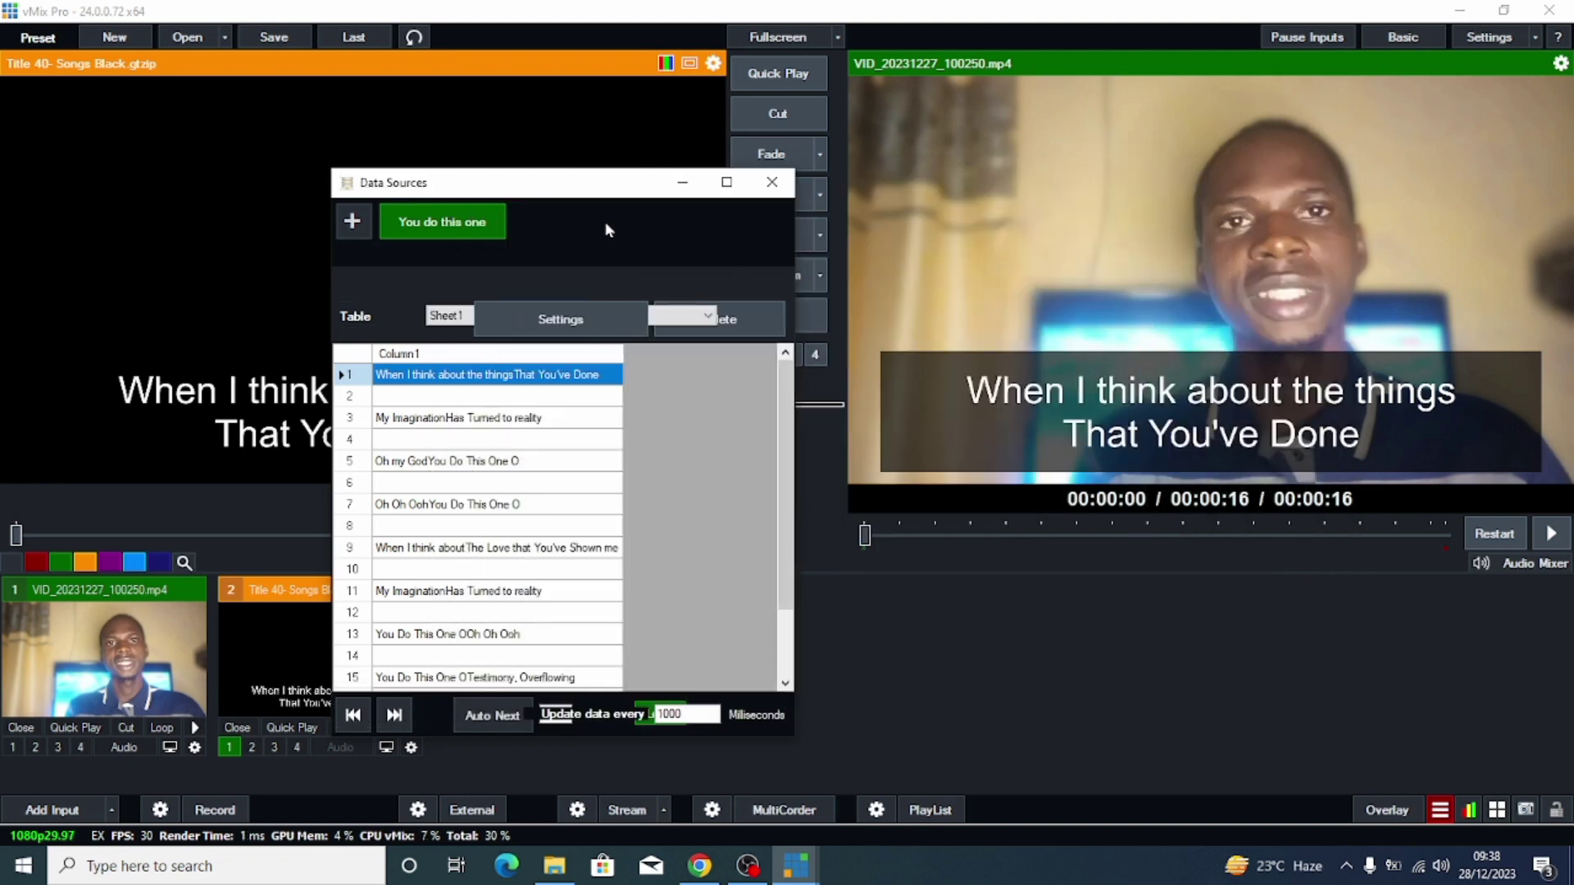
pyautogui.moveTo(611, 193); pyautogui.dragTo(350, 153)
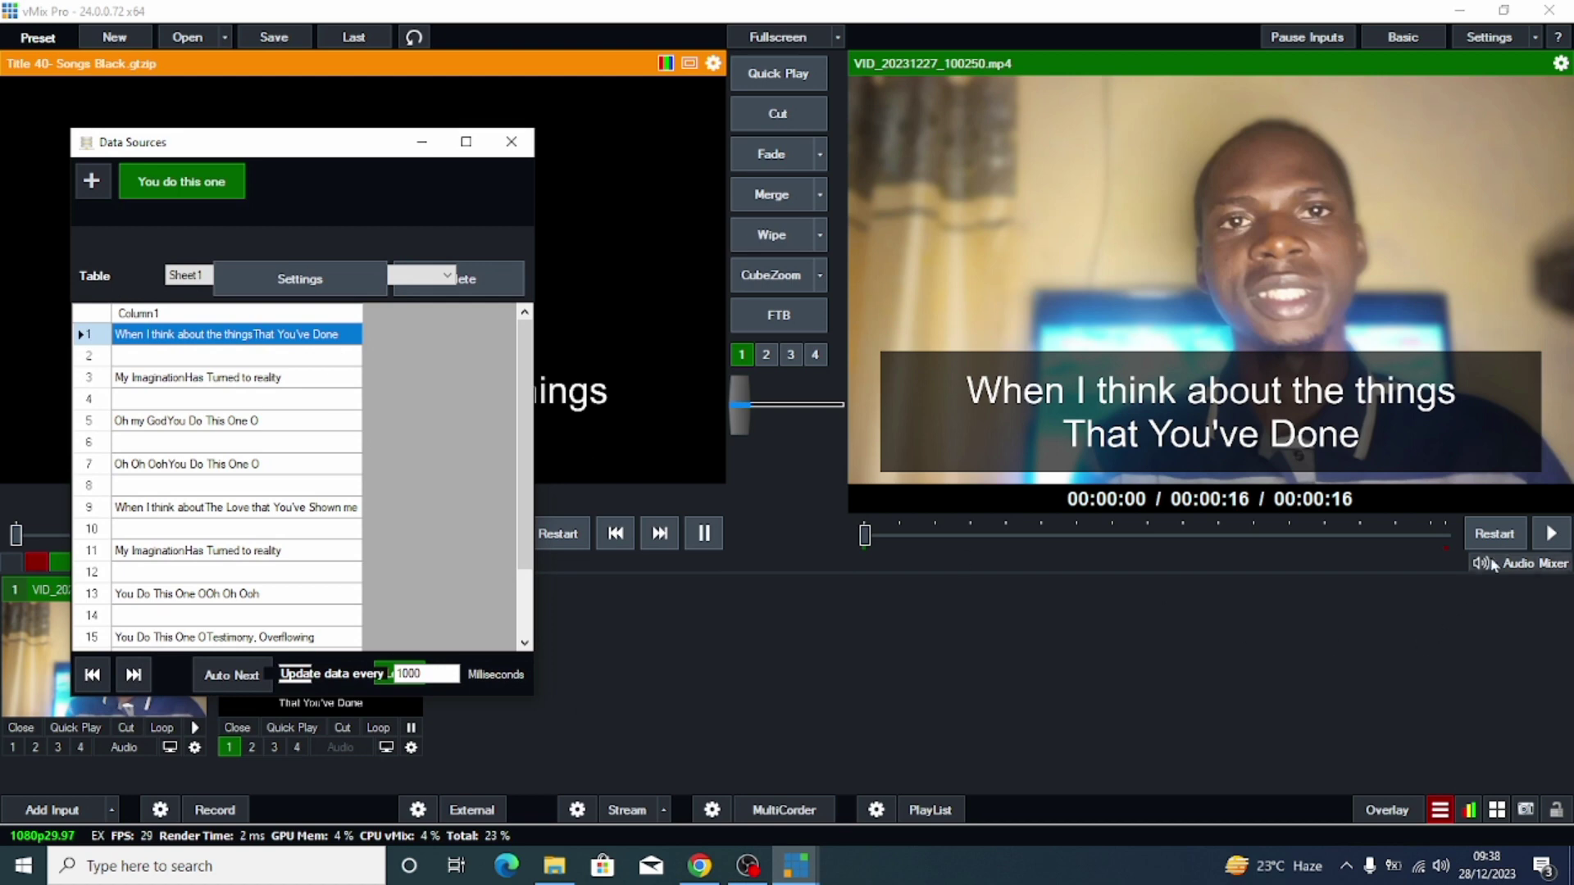
pyautogui.click(1552, 534)
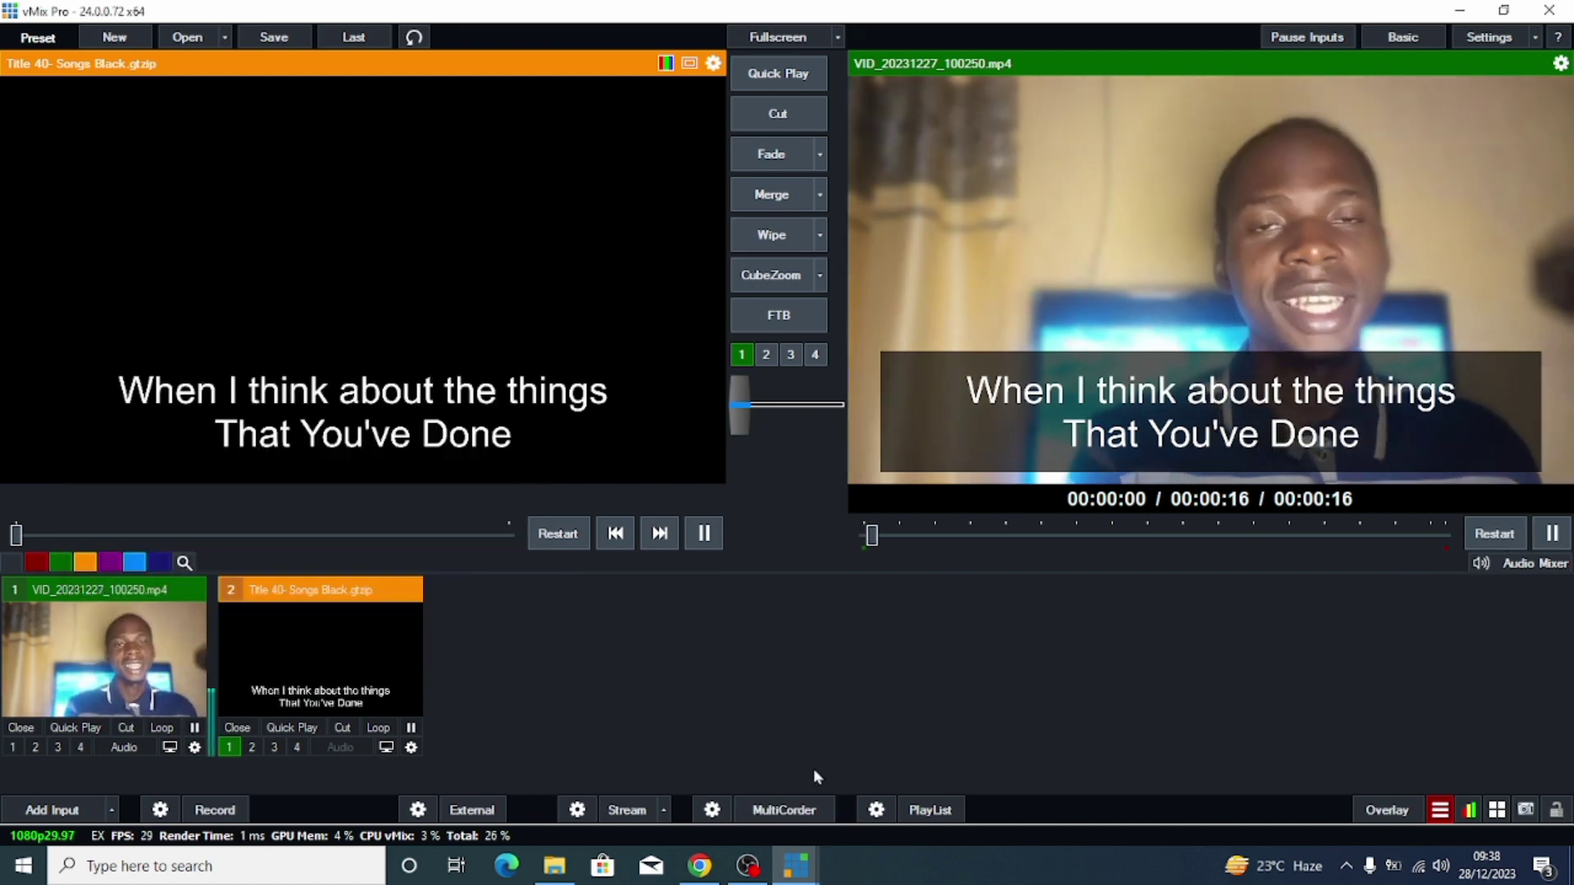
# Step: Step the overlaid title through lyric rows 3, 5, 7, 9 and 11 in the Data Sources grid
pyautogui.moveTo(789, 857)
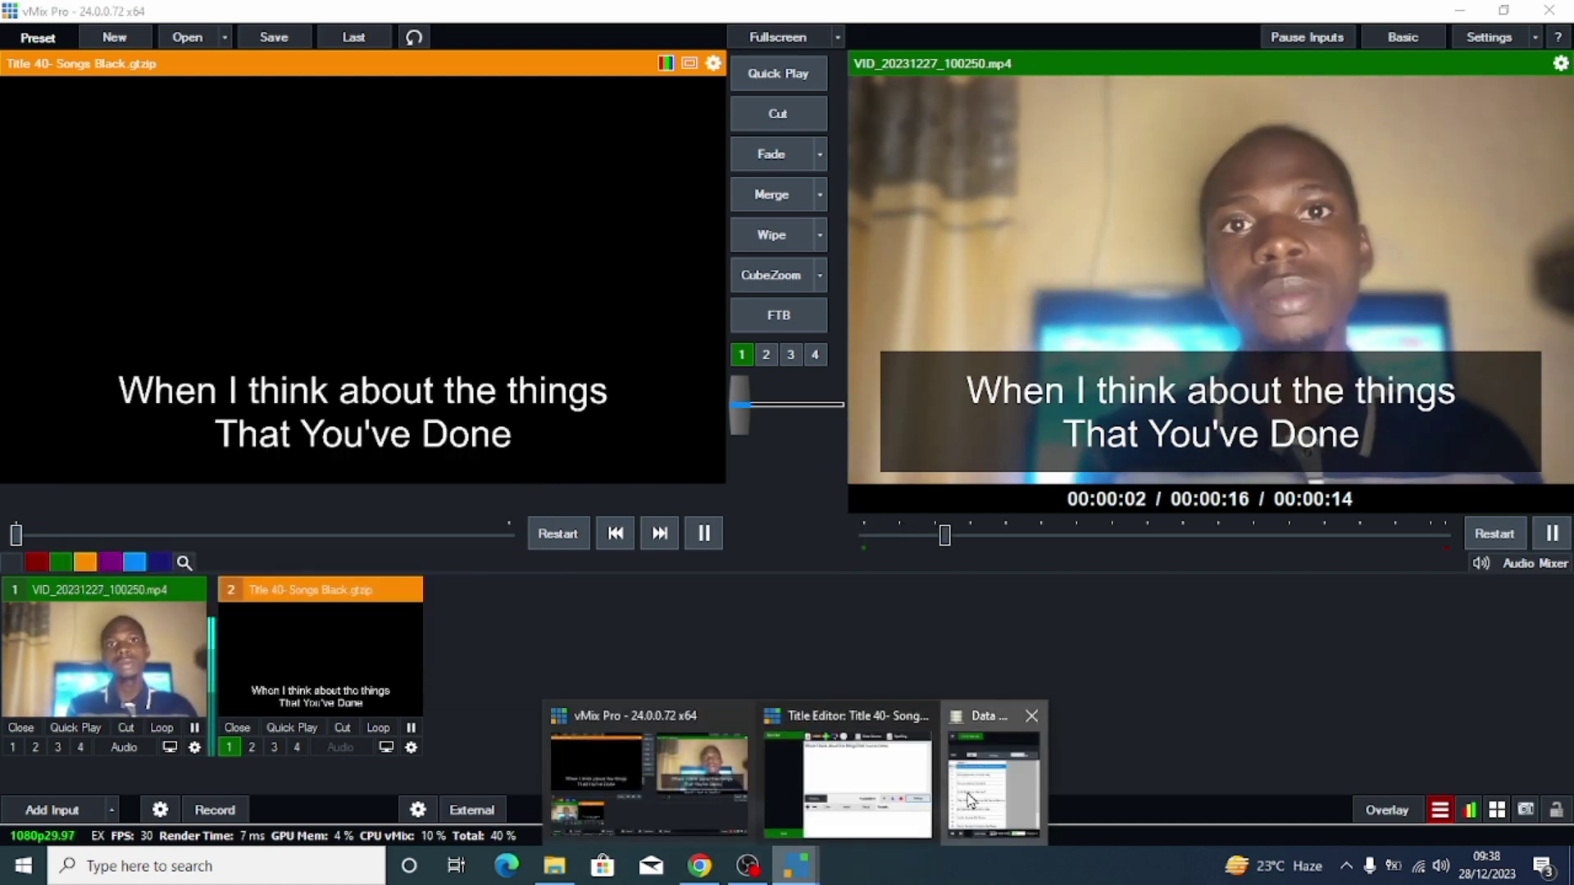
pyautogui.click(993, 767)
pyautogui.click(158, 379)
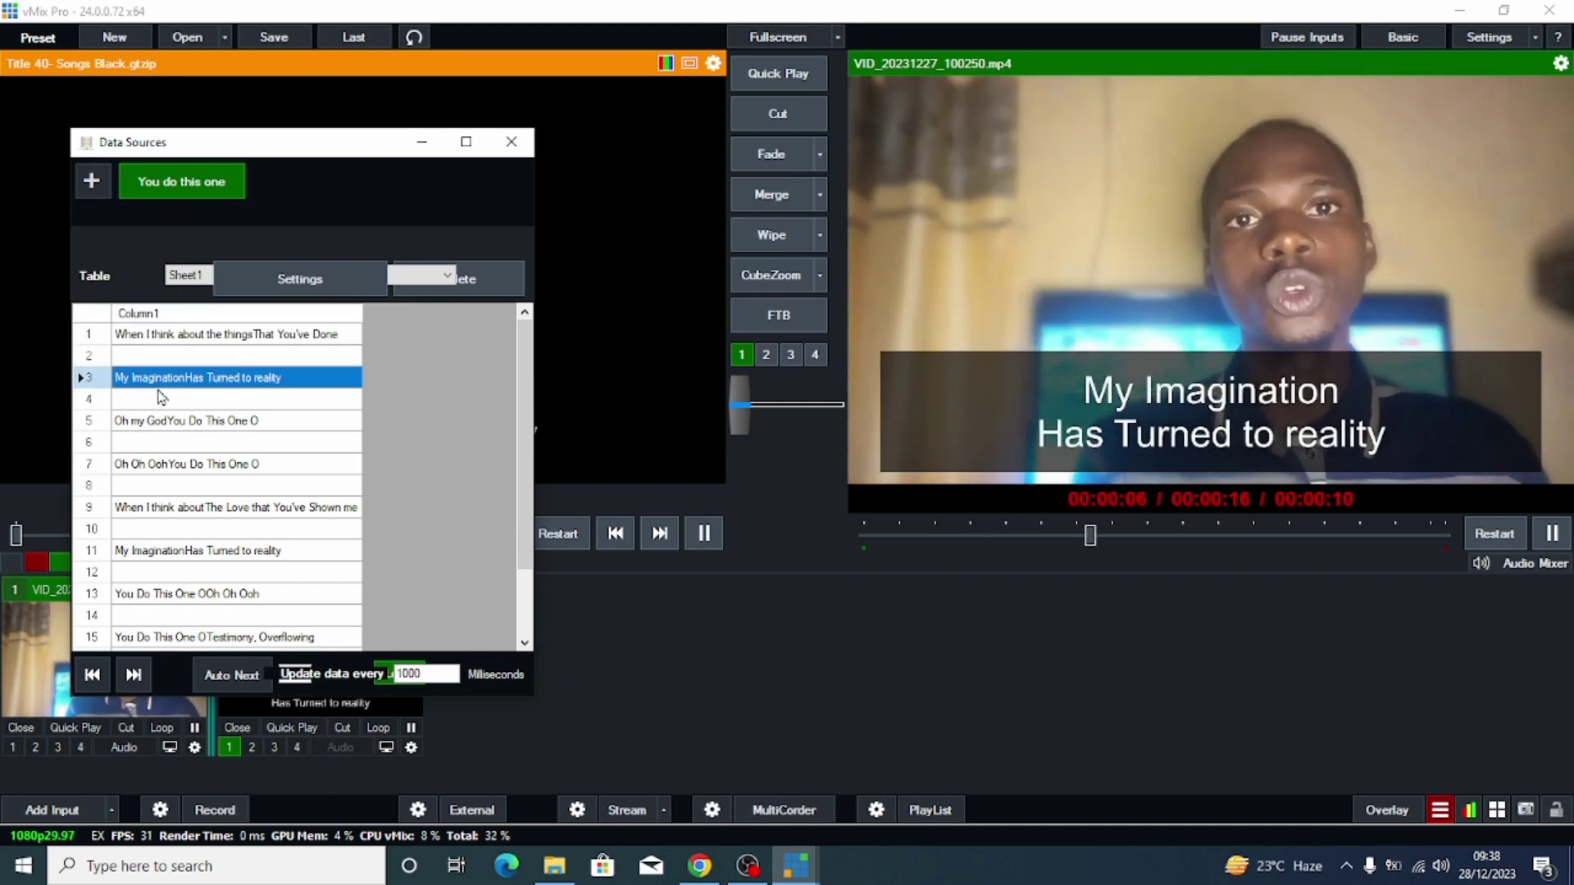
pyautogui.click(165, 420)
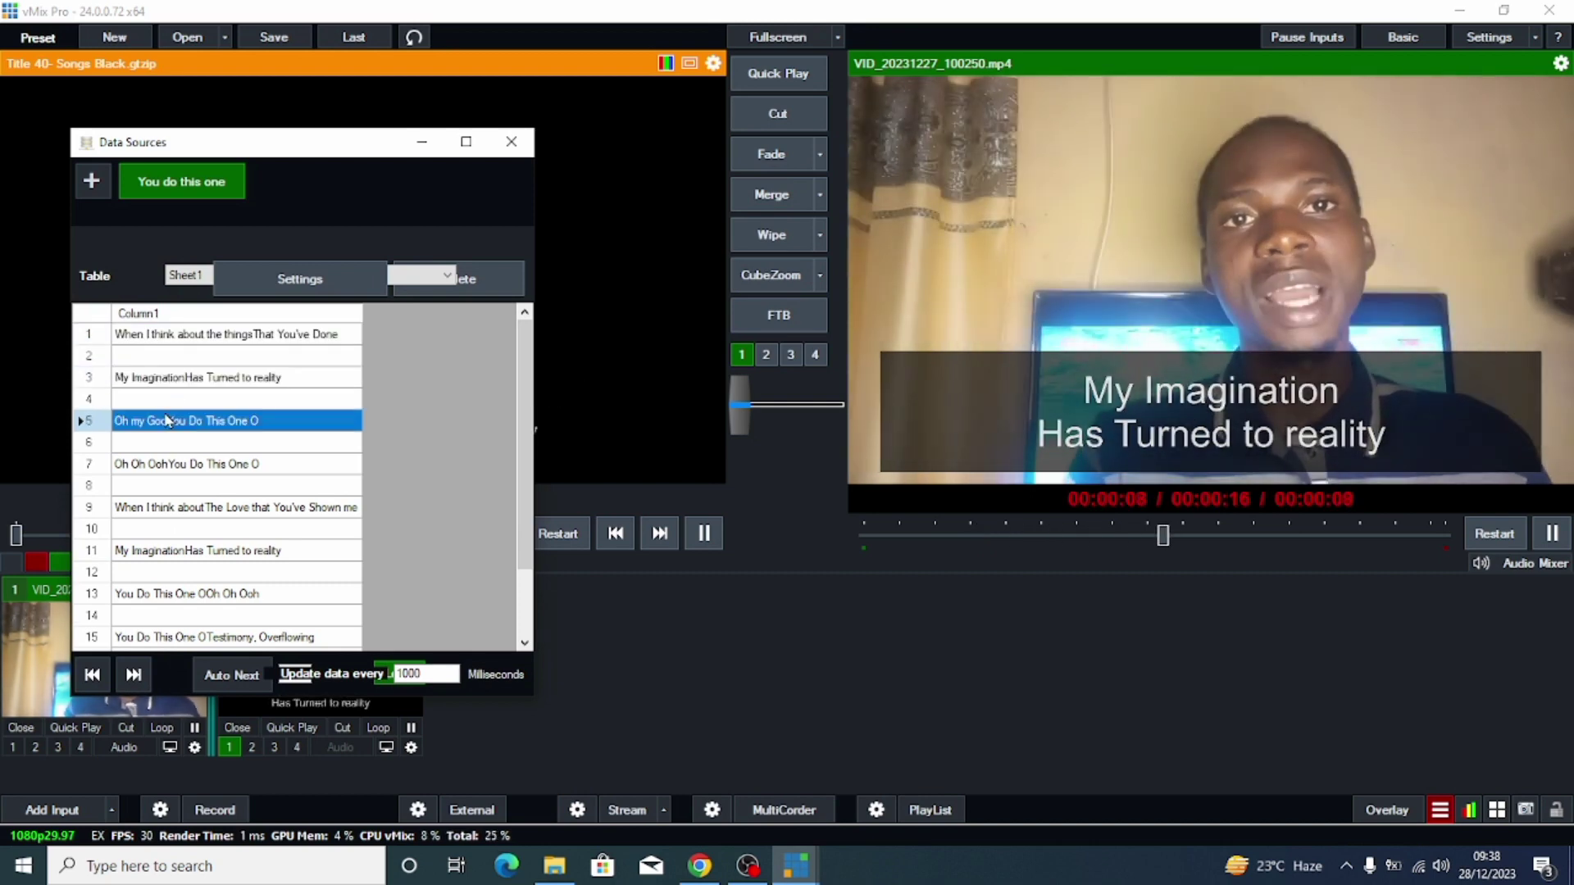
pyautogui.click(201, 464)
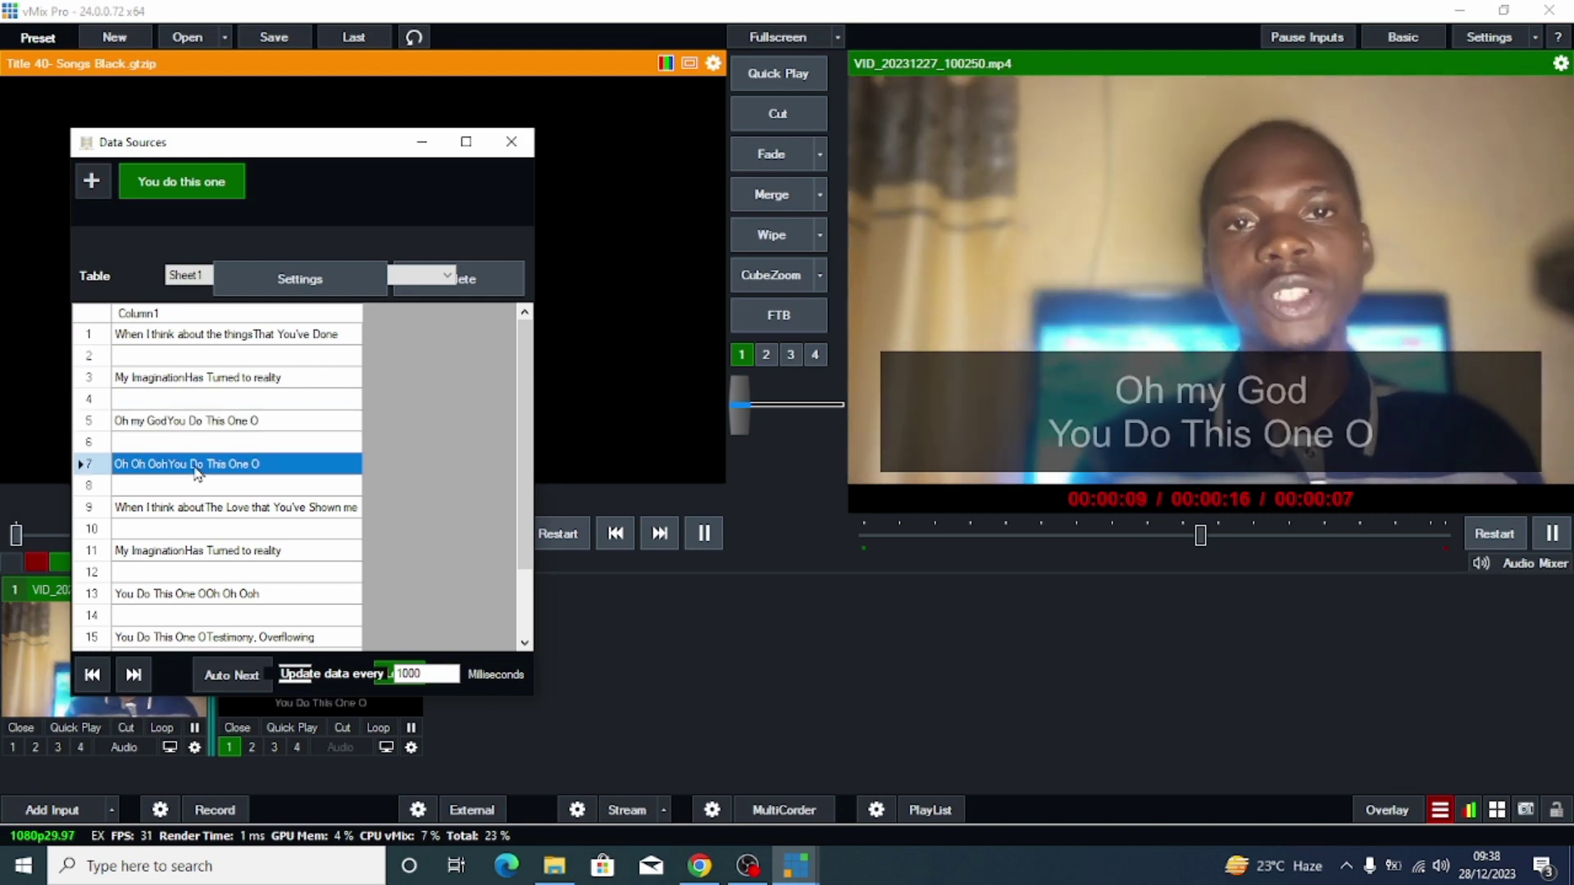
pyautogui.click(212, 508)
pyautogui.click(215, 550)
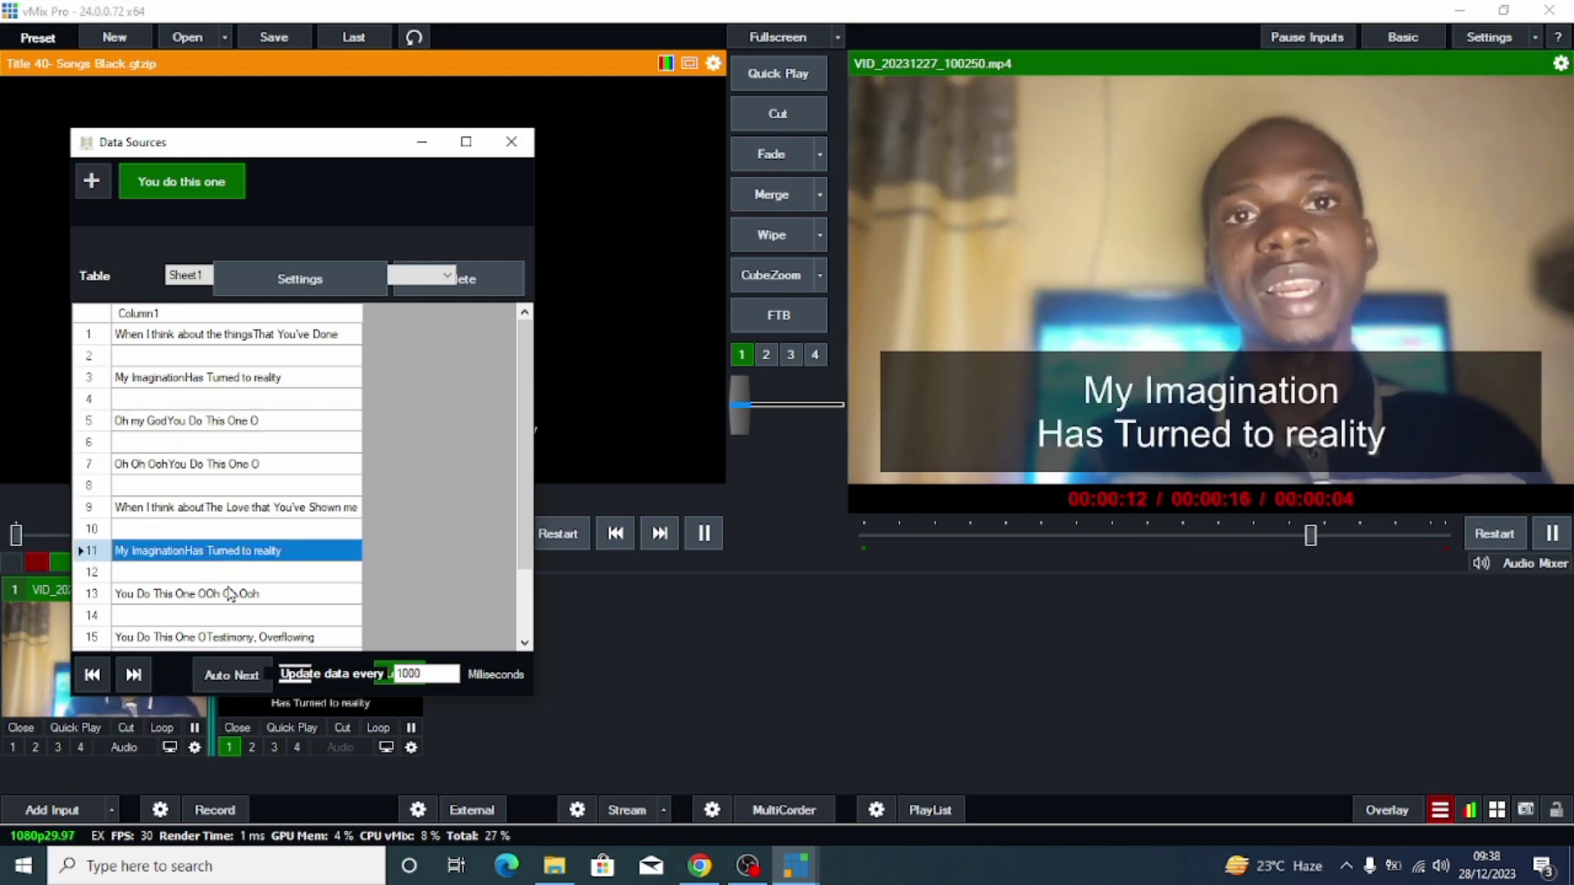
# Step: Continue through rows 13, 15 and 17, return to row 3, then close Data Sources
pyautogui.scroll(-2, 229, 592)
pyautogui.click(234, 508)
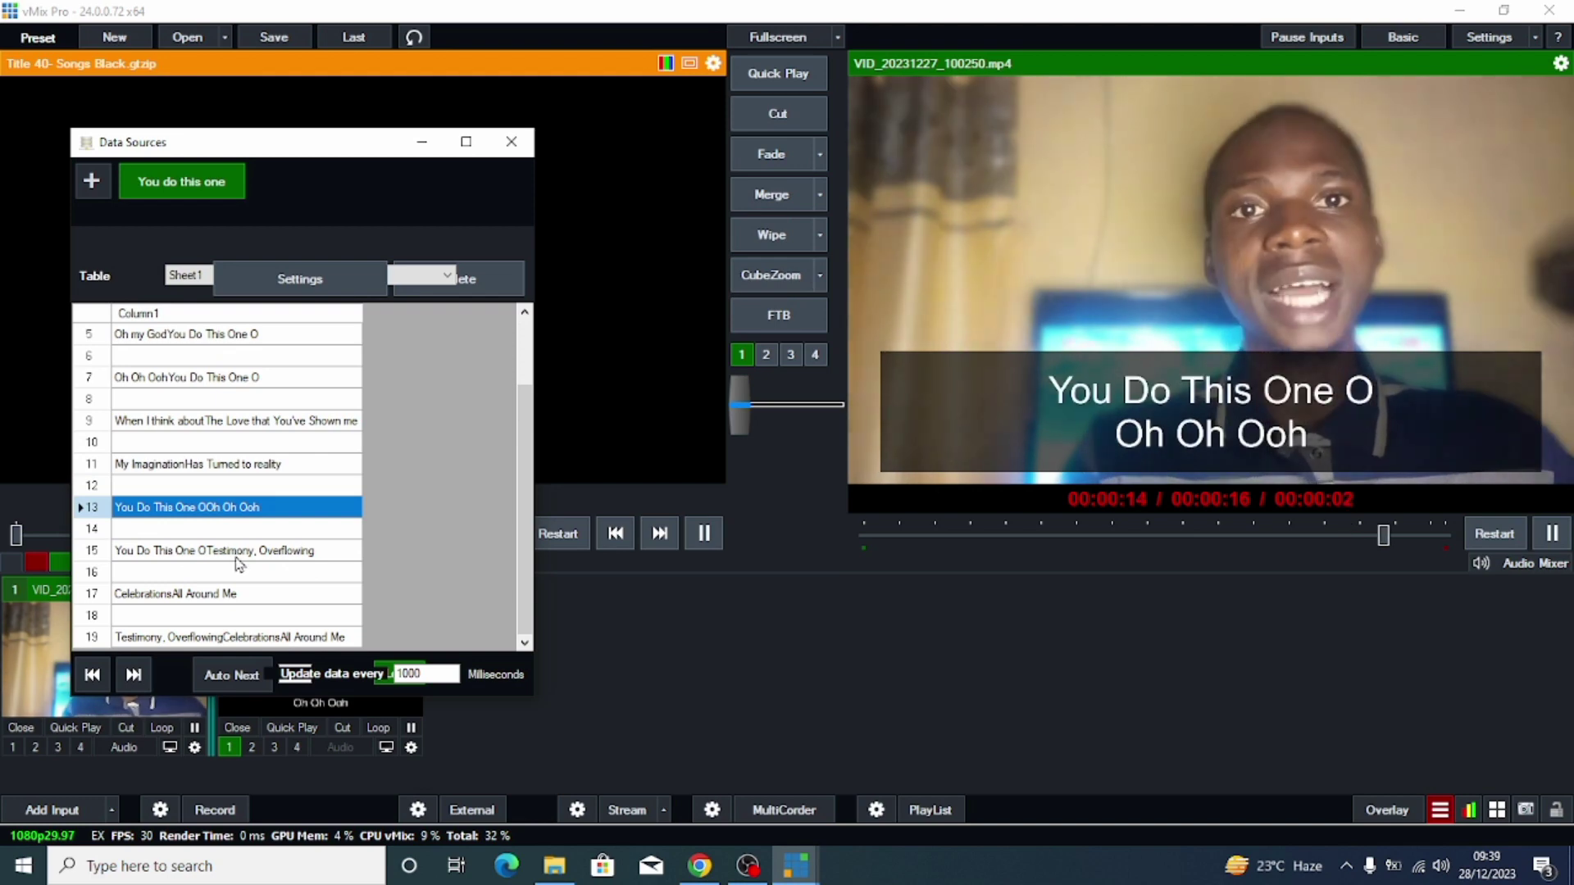
pyautogui.click(236, 552)
pyautogui.click(238, 594)
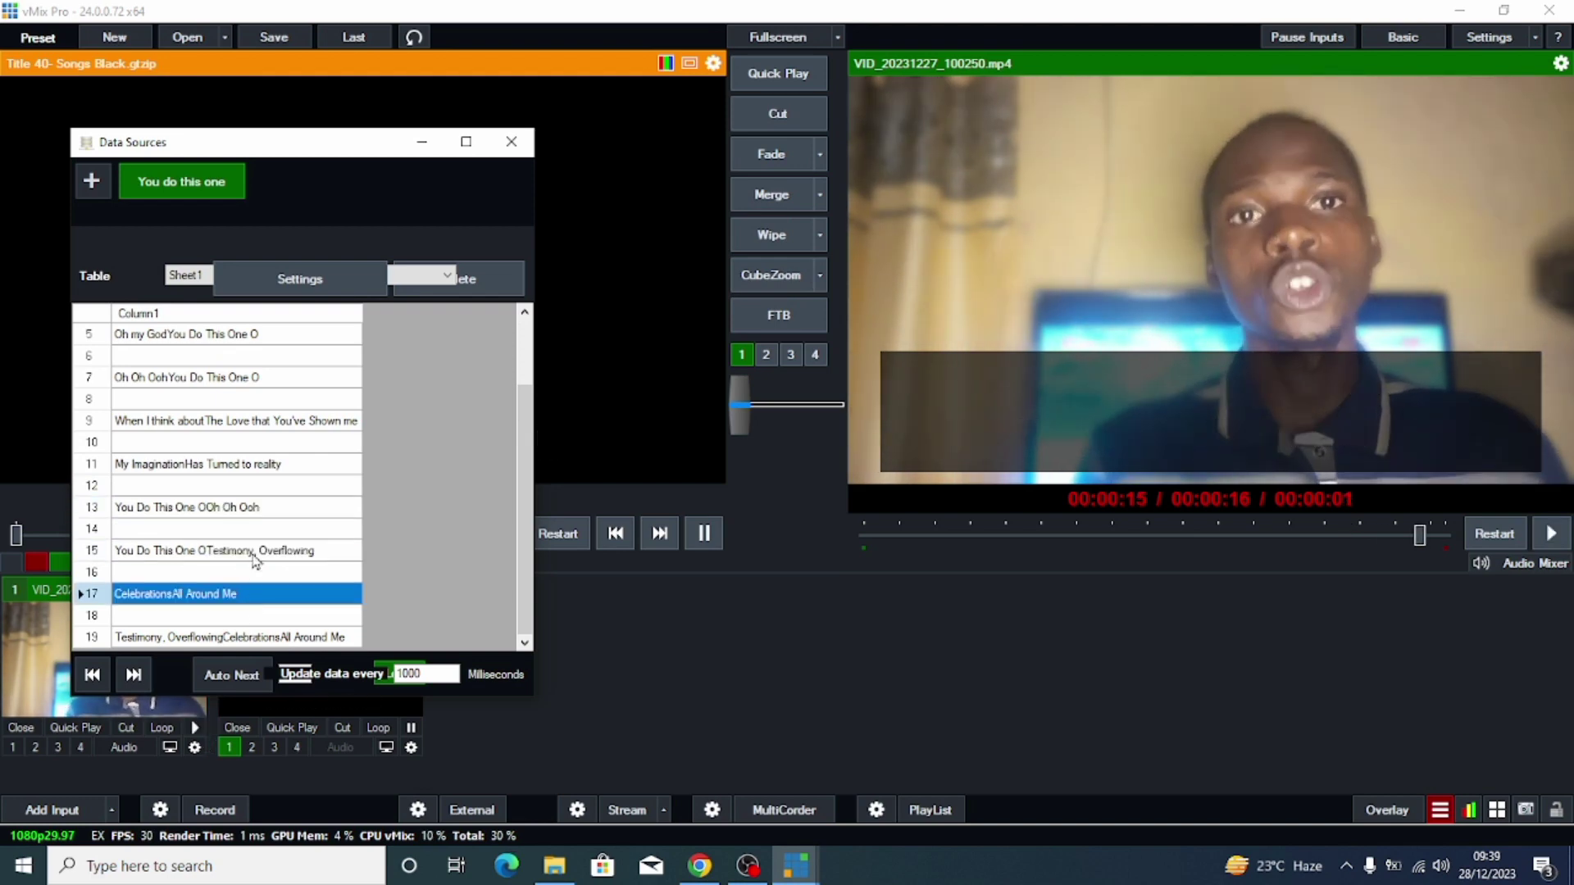
pyautogui.scroll(2, 261, 506)
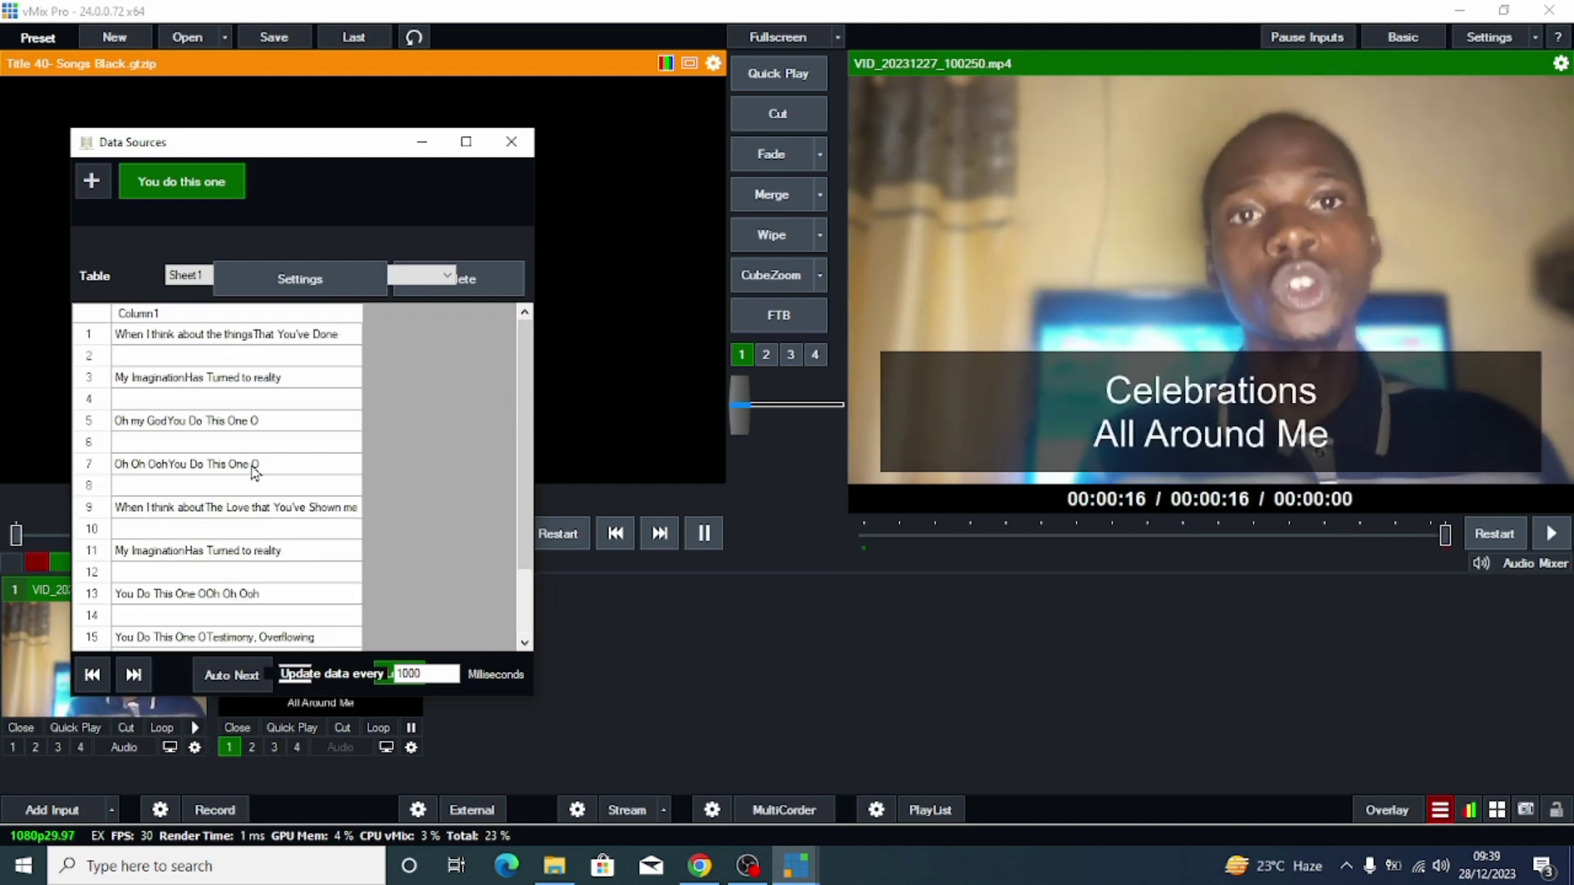
pyautogui.click(190, 382)
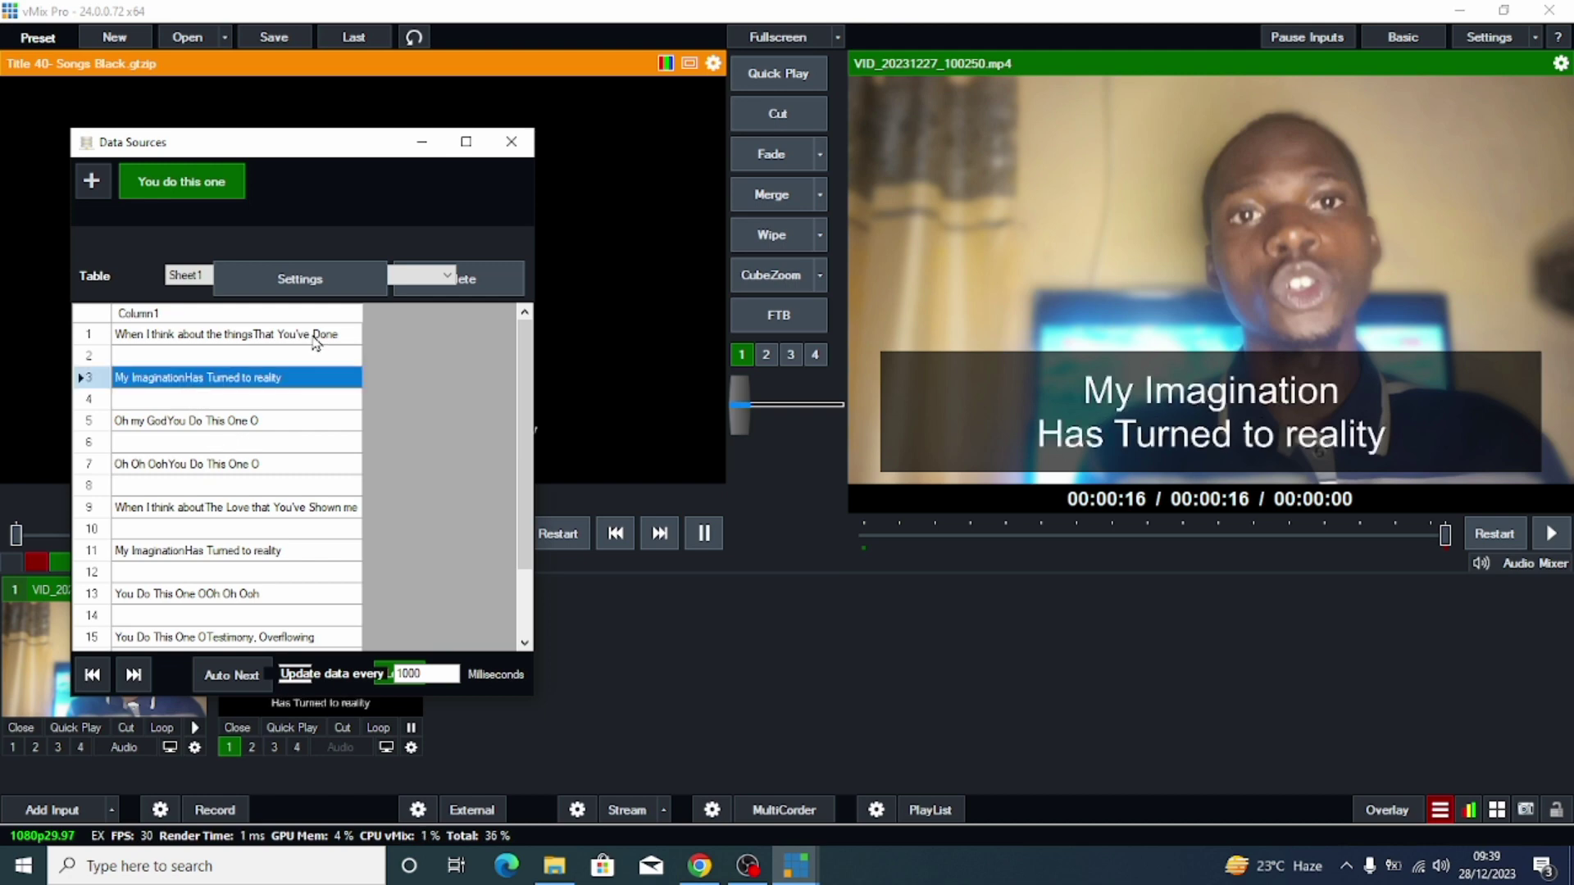
pyautogui.click(510, 142)
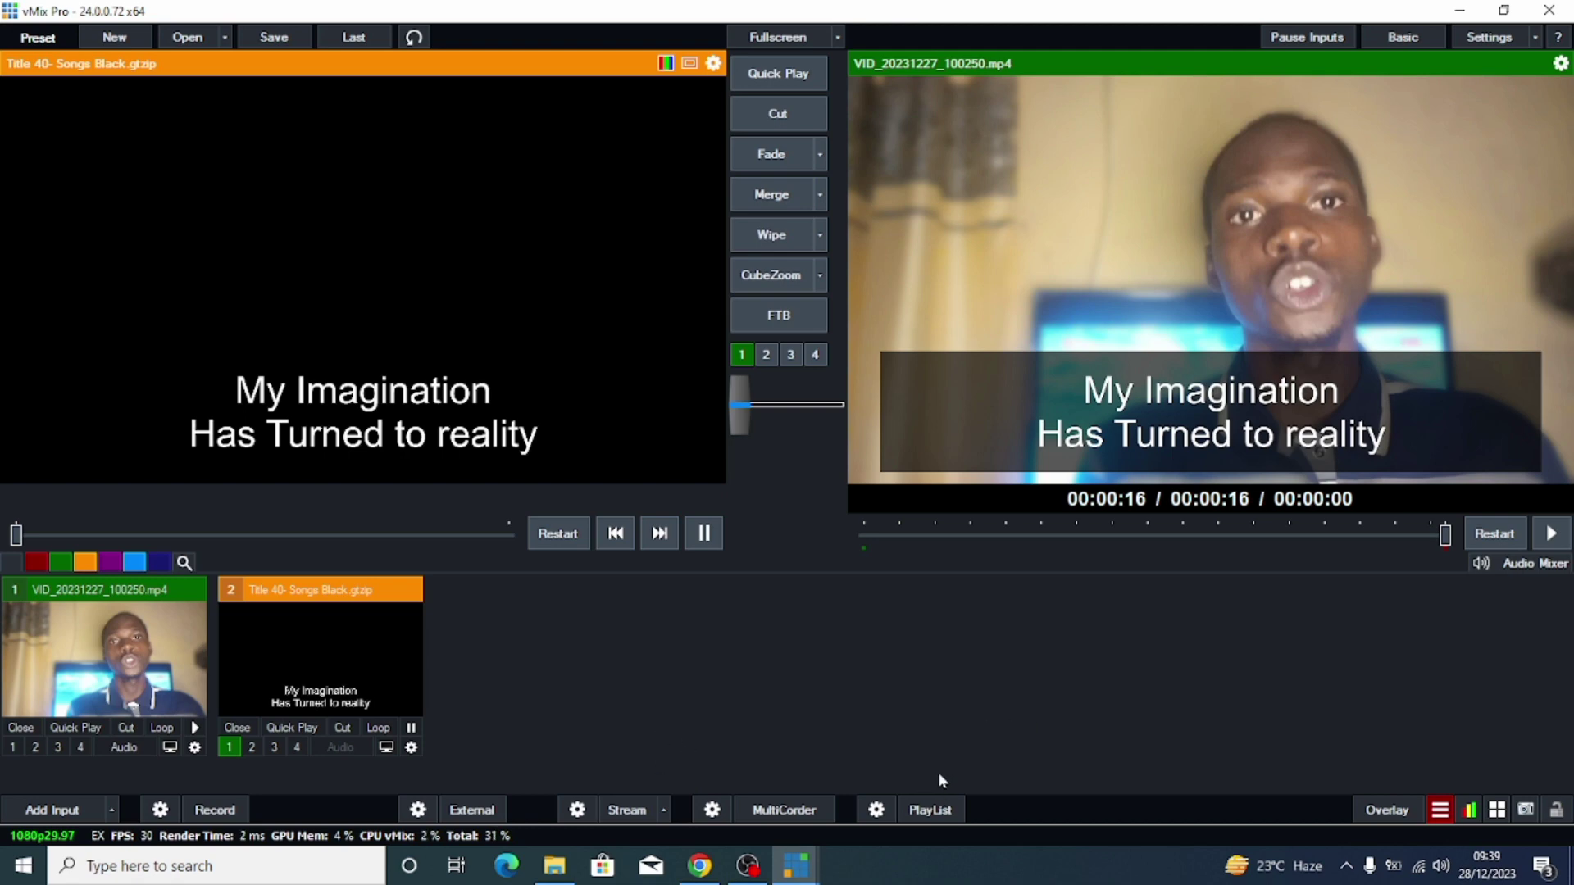
# Step: Close the Title Editor and reopen the Data Sources Manager, narrowed beside the live output
pyautogui.moveTo(783, 876)
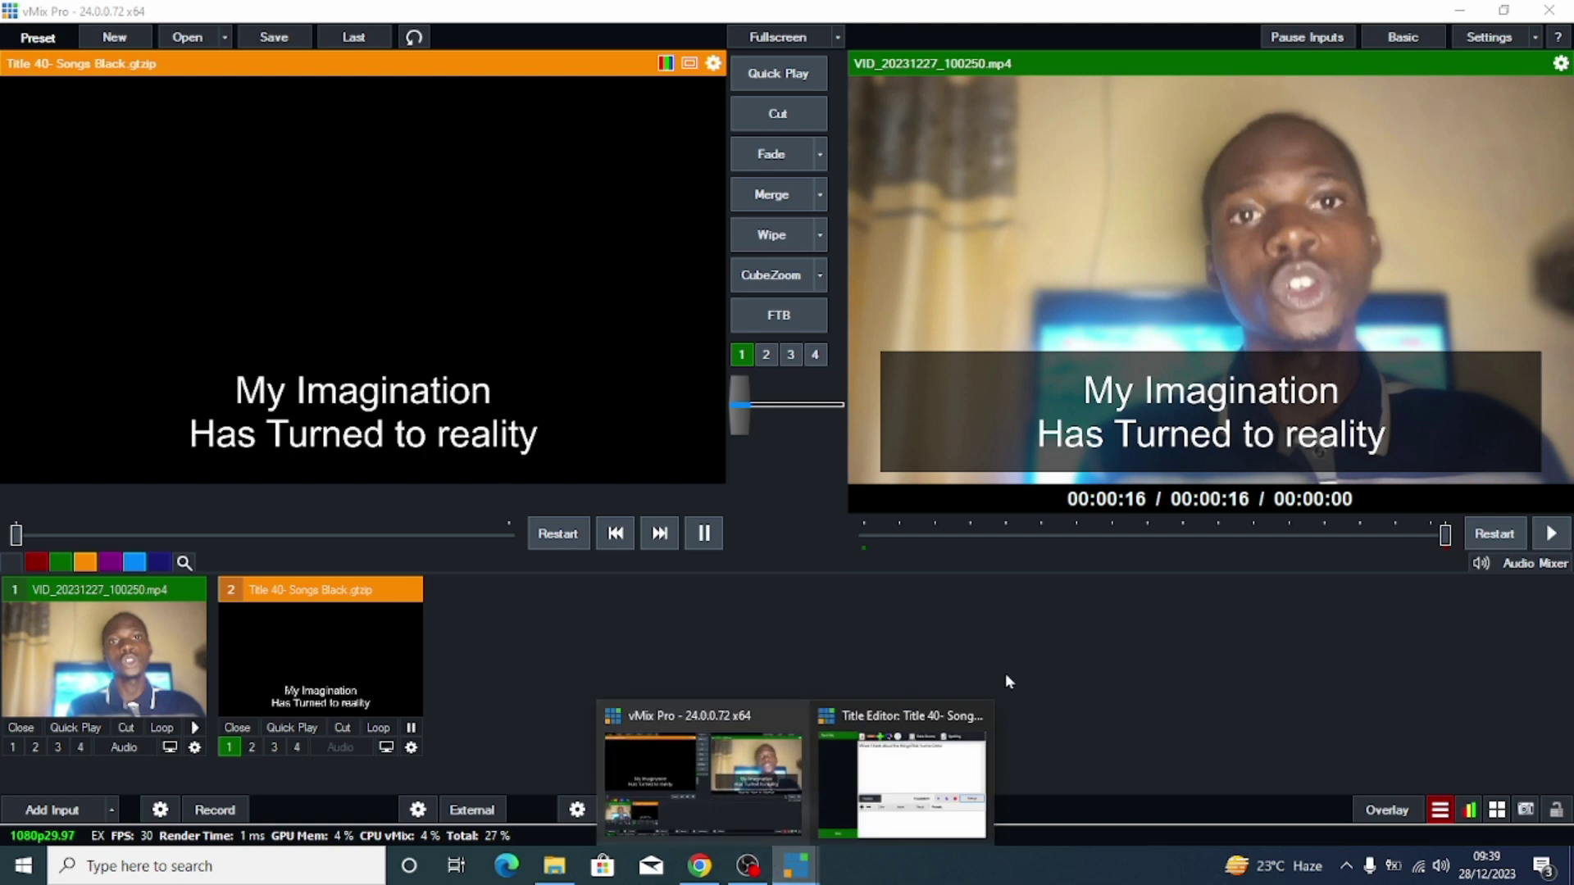
pyautogui.click(980, 715)
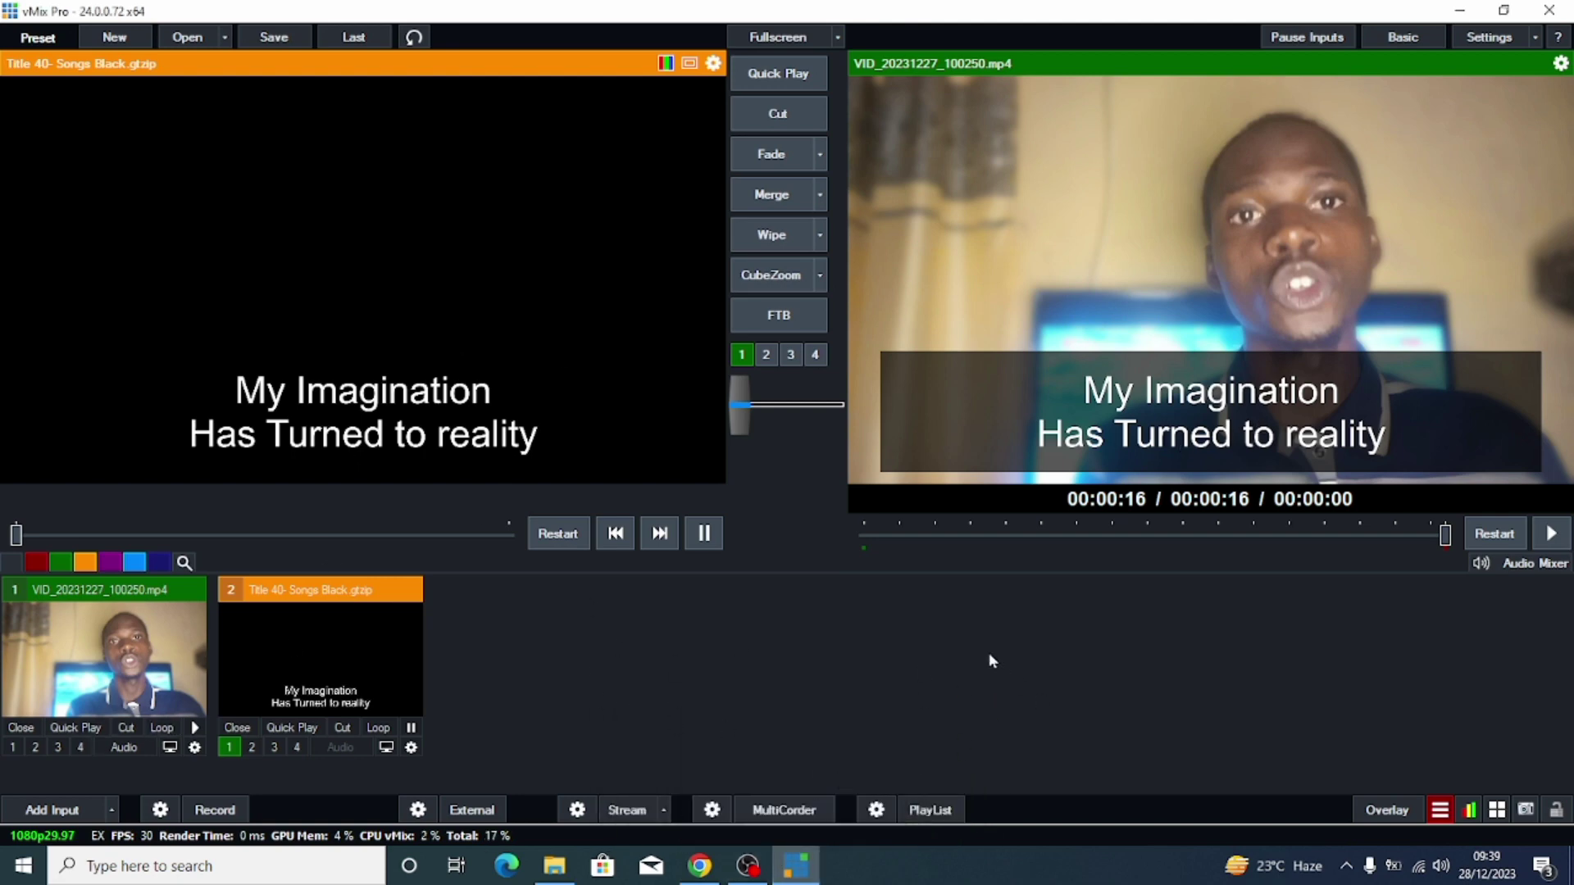
pyautogui.click(1441, 814)
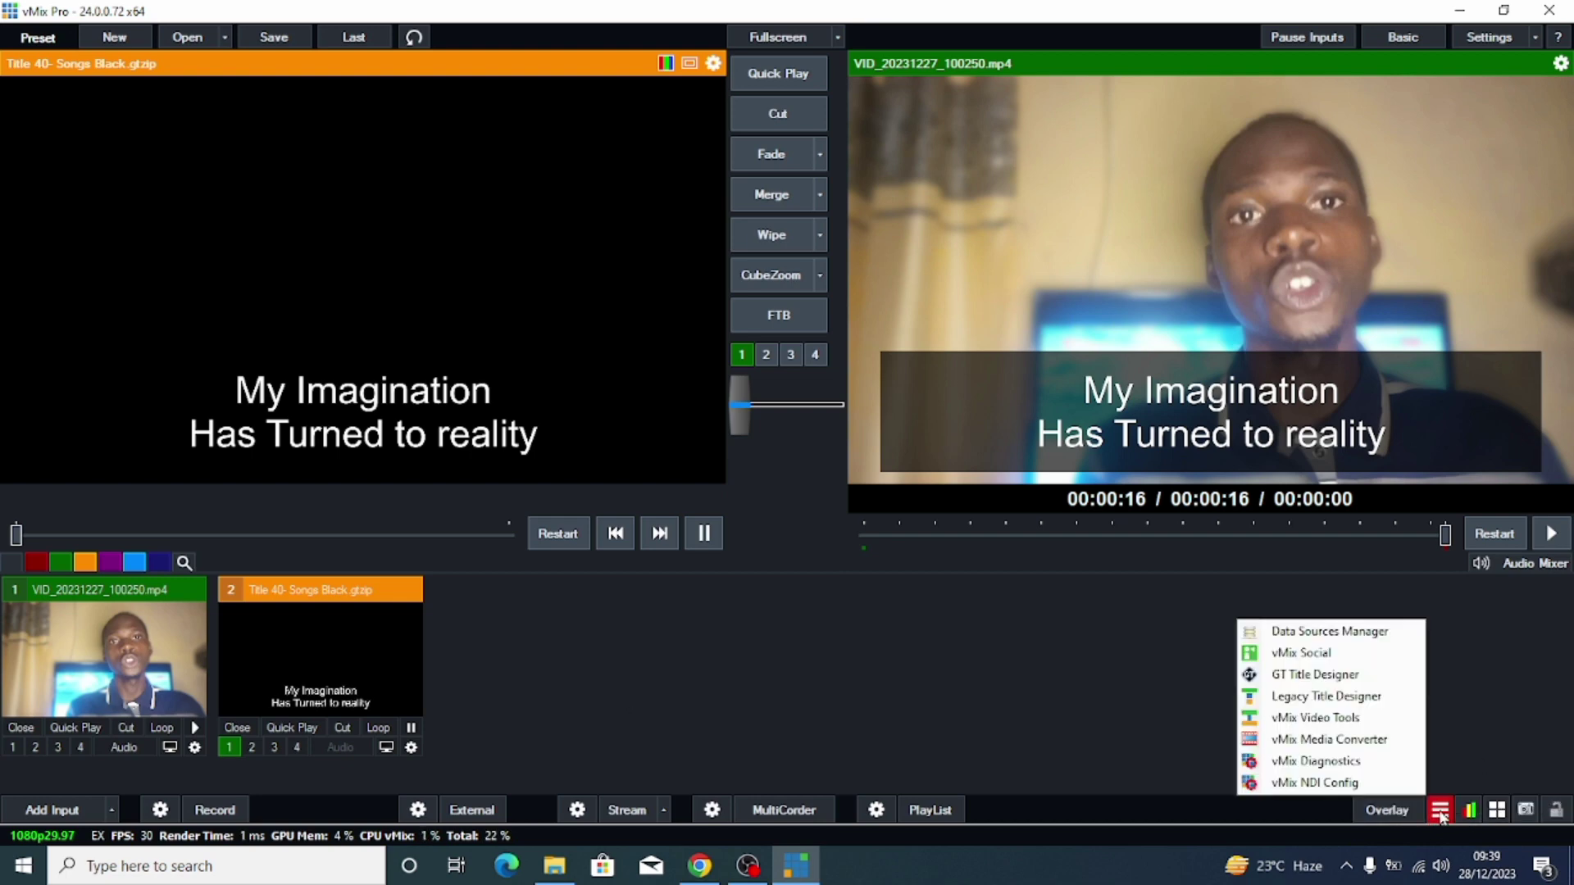
pyautogui.click(1324, 631)
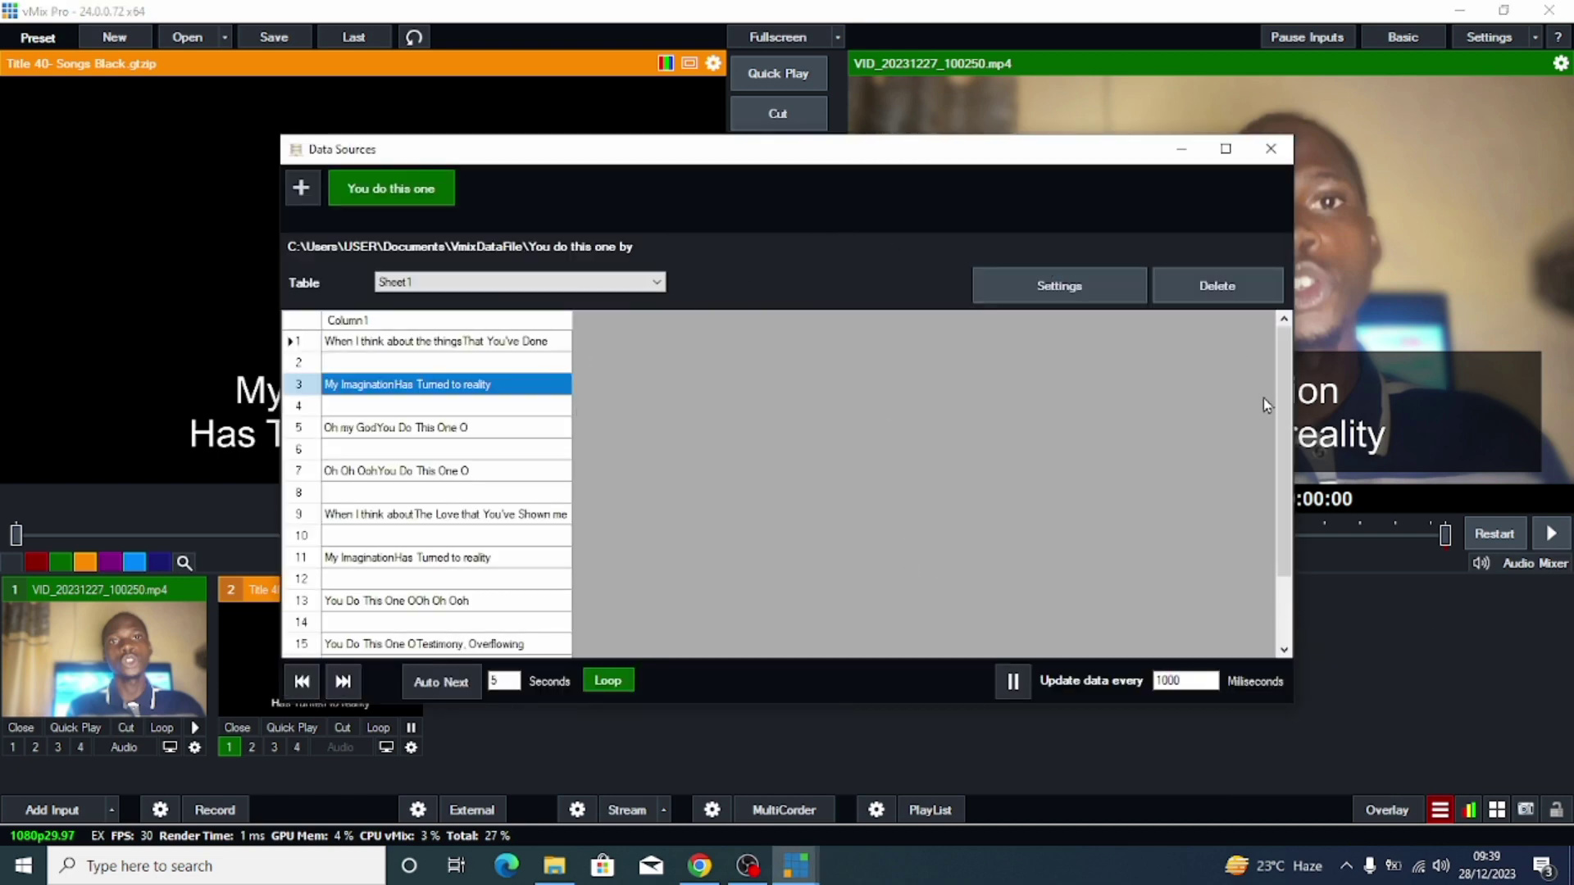
pyautogui.moveTo(1293, 434); pyautogui.dragTo(588, 435)
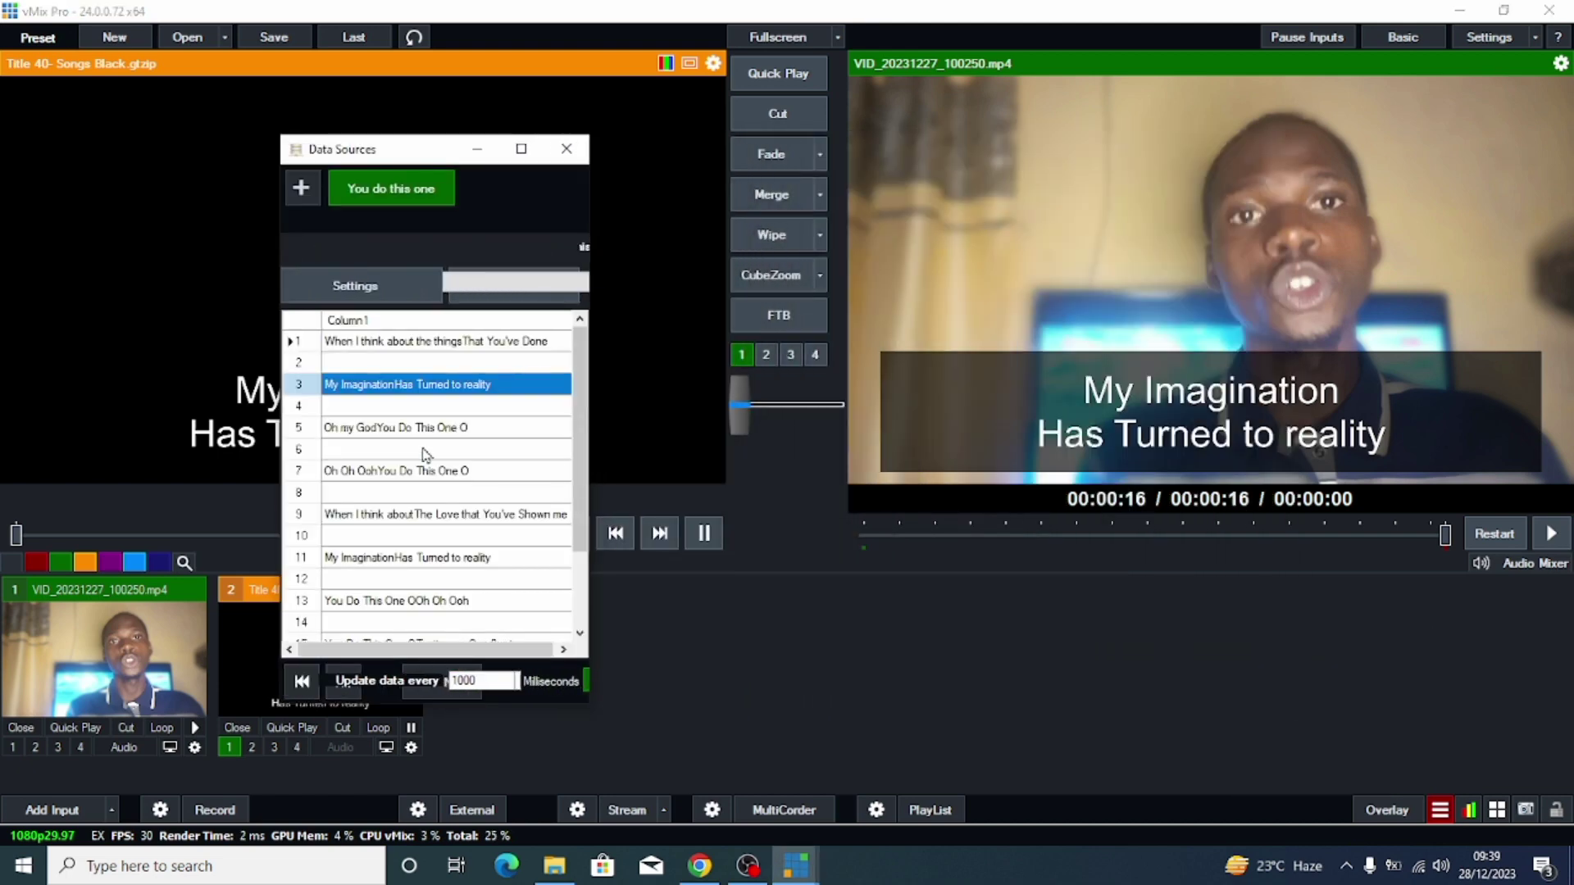